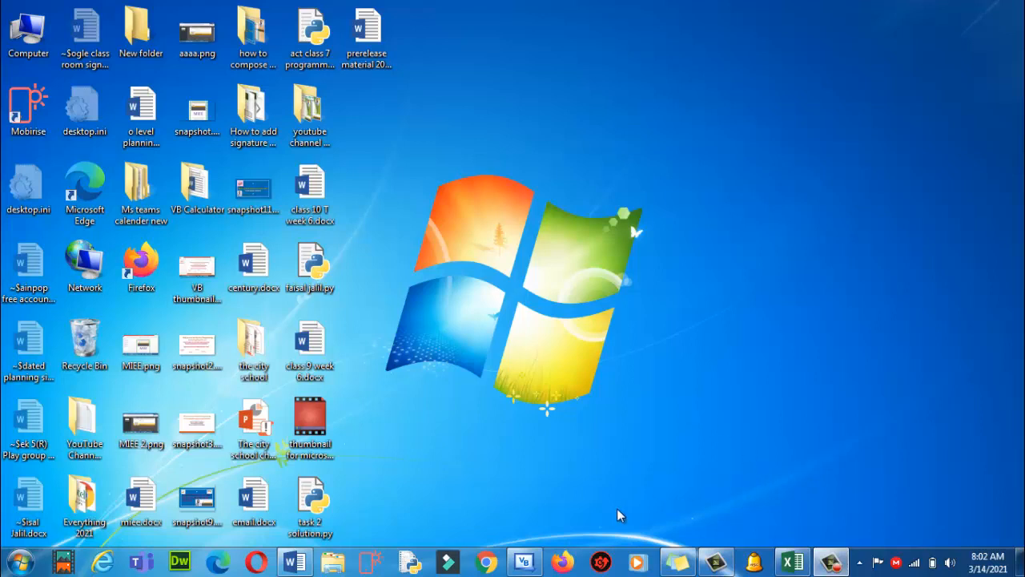
# Search the Start menu for 'excel' and launch Excel 2013
pyautogui.click(24, 569)
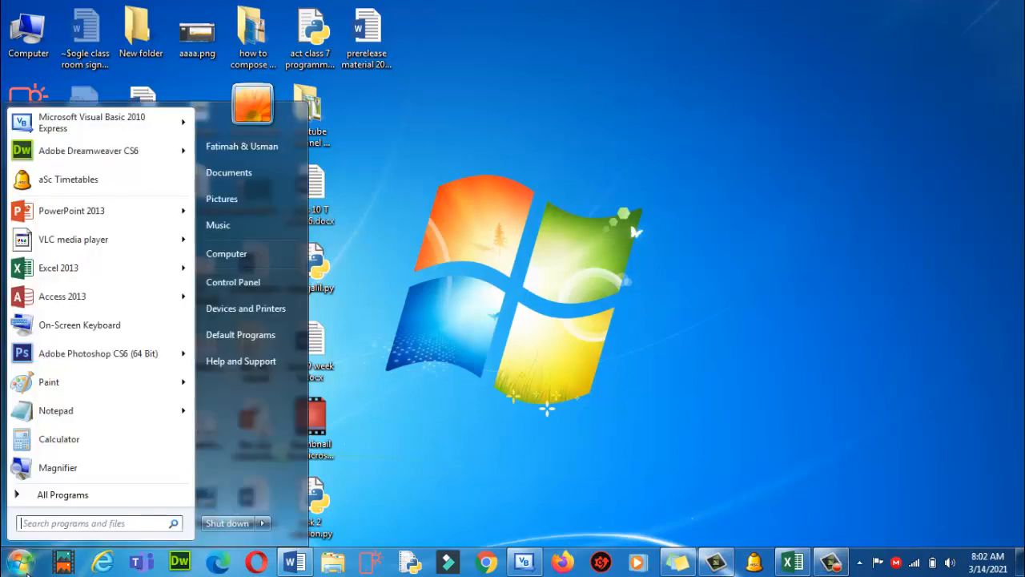
pyautogui.write('ecel')
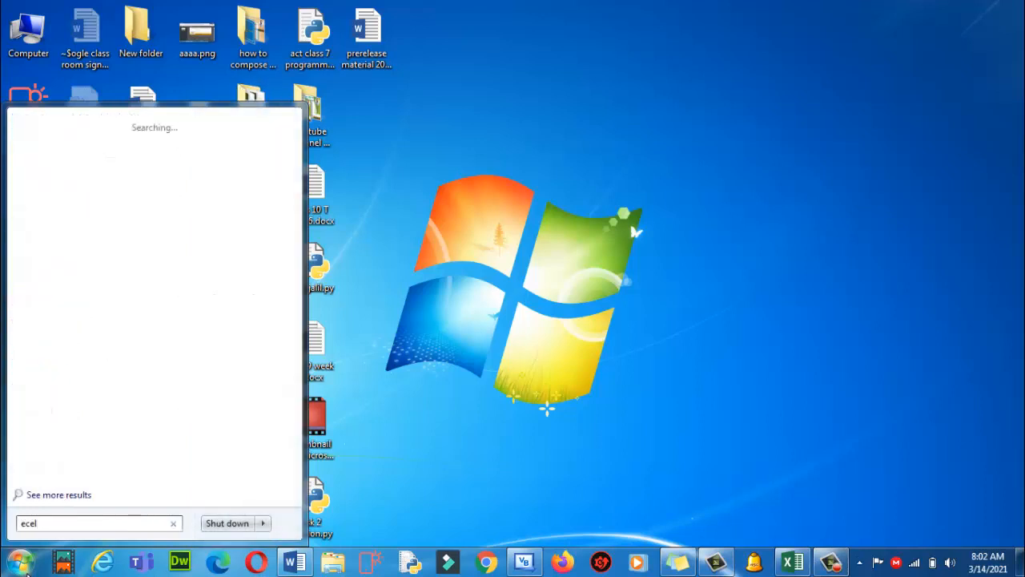
pyautogui.write('xcel')
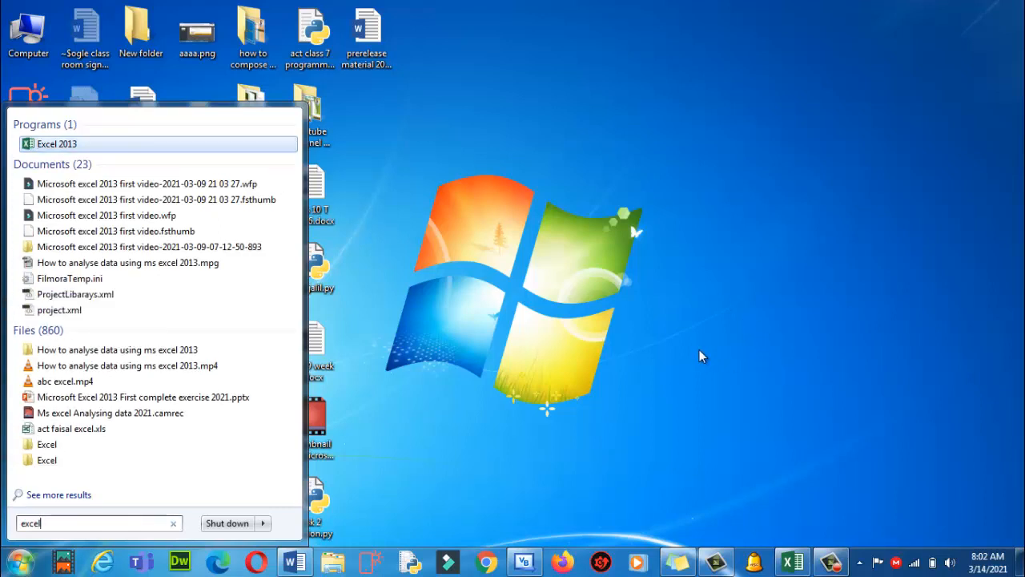
pyautogui.click(790, 563)
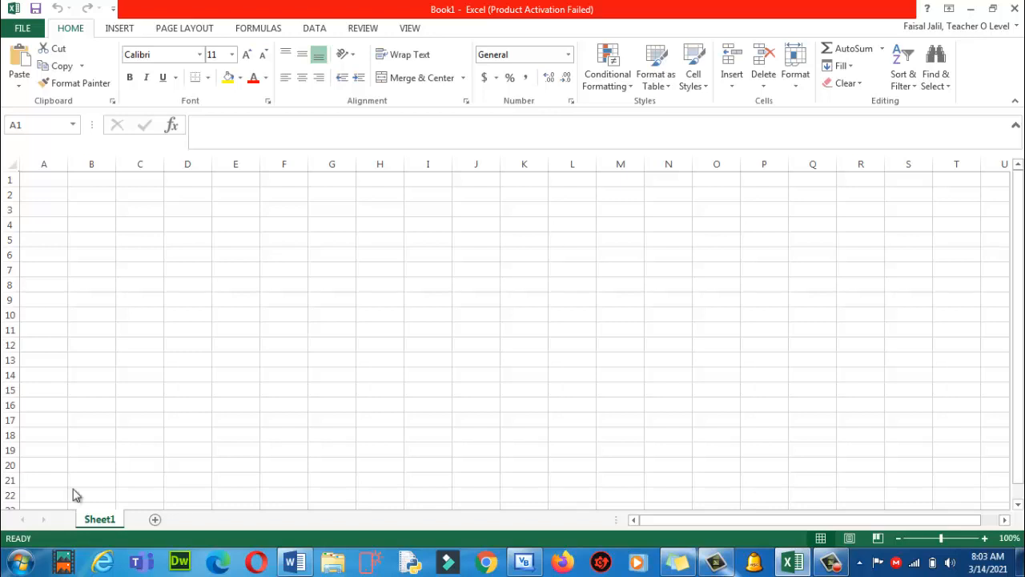
# Launch the On-Screen Keyboard from a Start menu search for 'key'
pyautogui.click(20, 565)
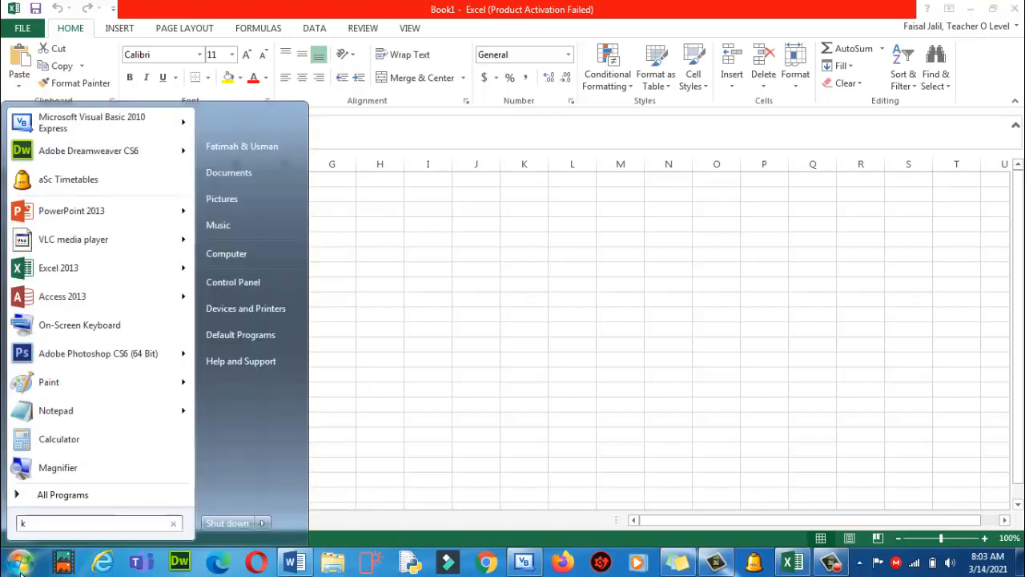
pyautogui.write('key')
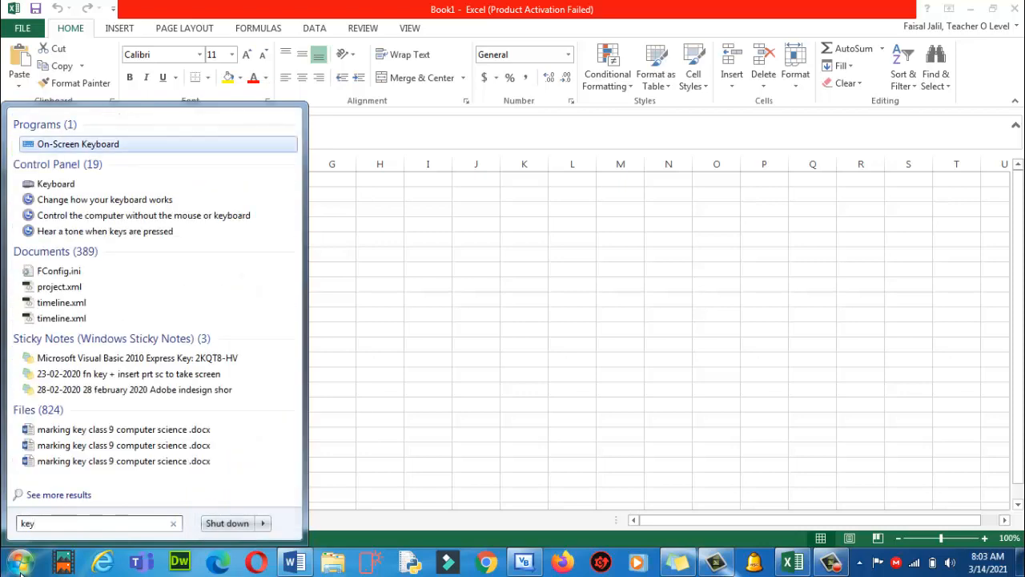
pyautogui.click(20, 567)
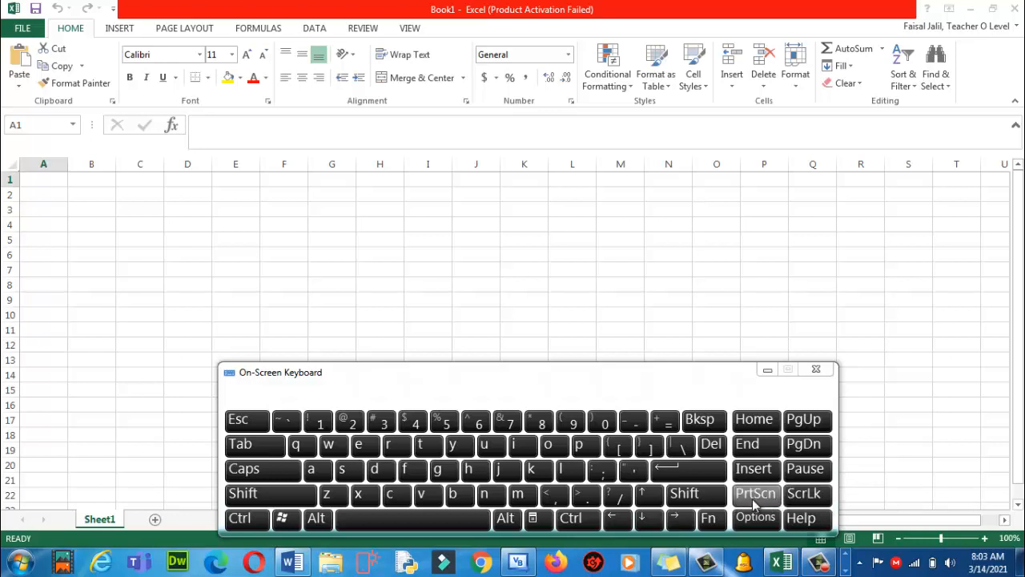
# Capture the blank Excel workbook with Fn + PrtScn, then minimize the On-Screen Keyboard
pyautogui.click(710, 521)
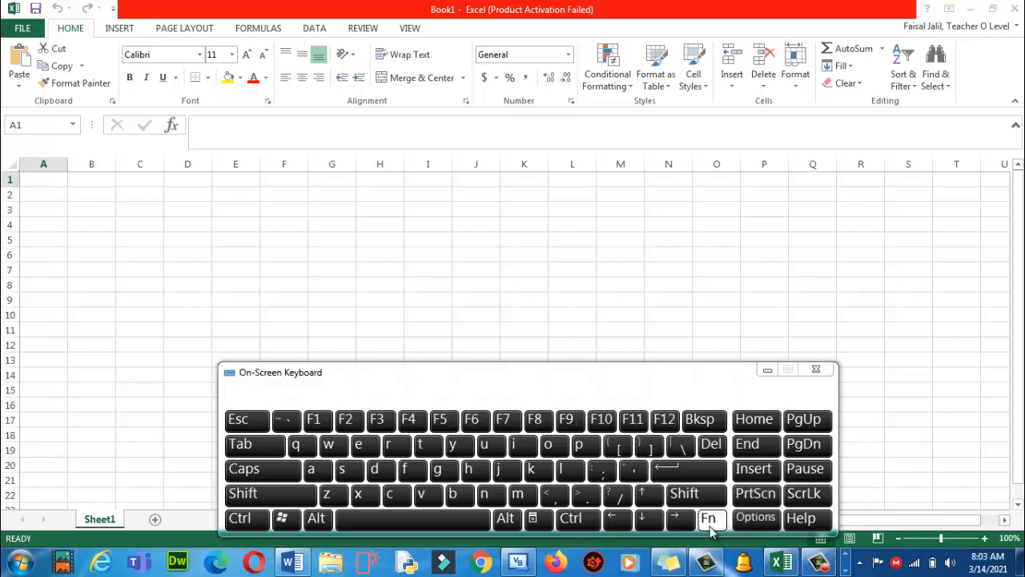
pyautogui.click(749, 503)
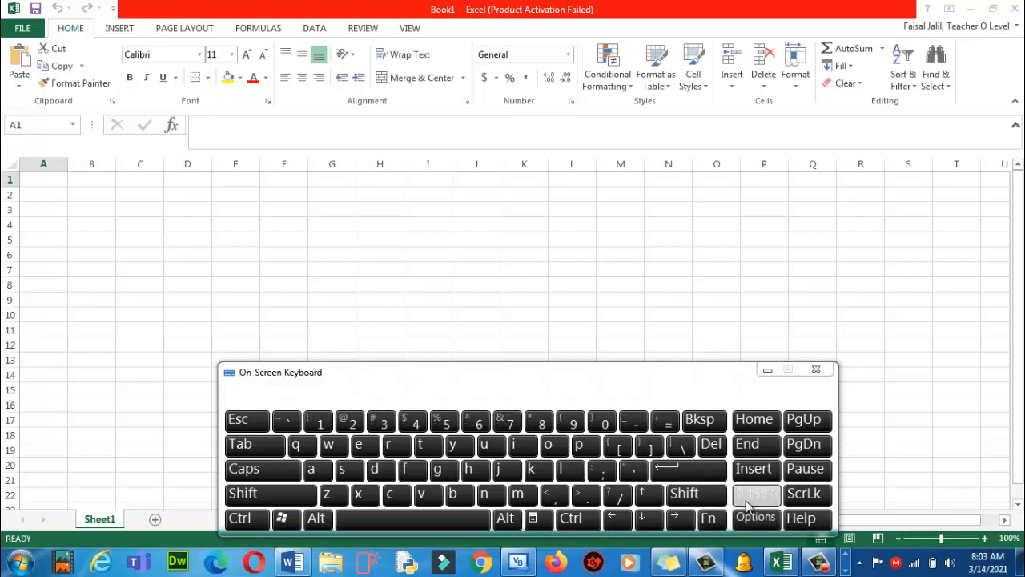
pyautogui.click(711, 520)
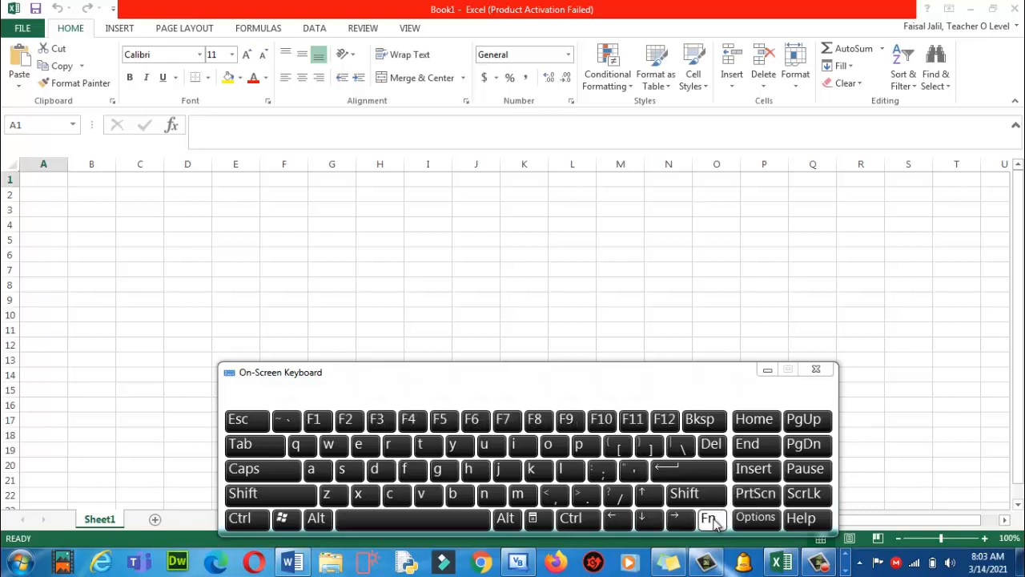
pyautogui.click(758, 497)
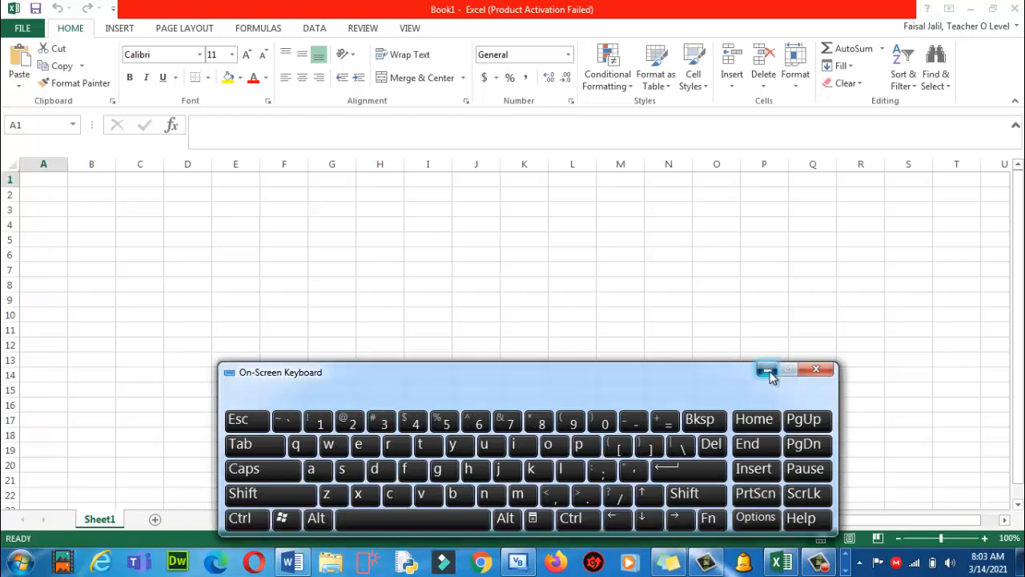
pyautogui.click(768, 373)
pyautogui.click(20, 563)
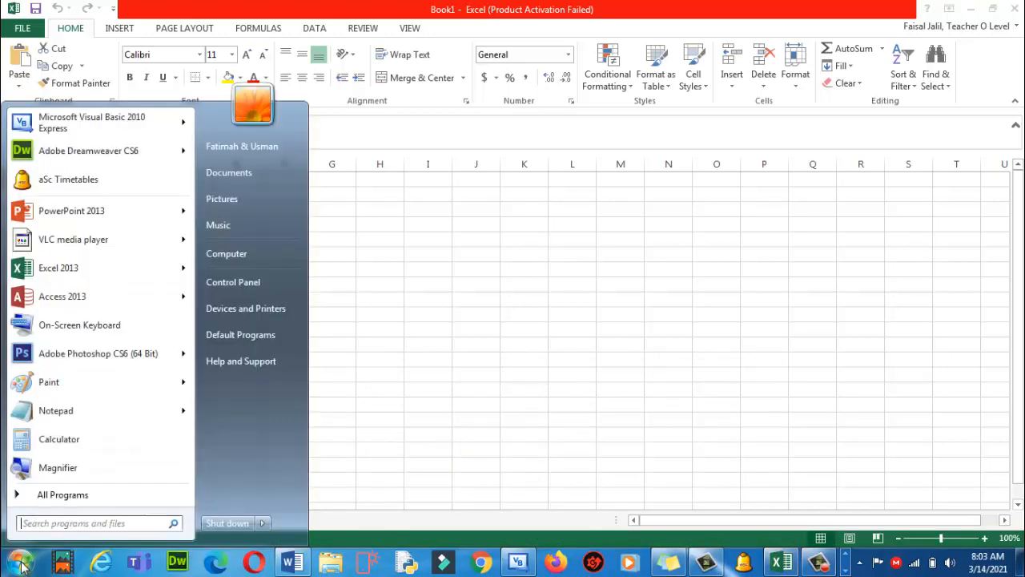
# Open a blank Word document, set it to Landscape orientation, and paste the Excel screenshot
pyautogui.click(293, 563)
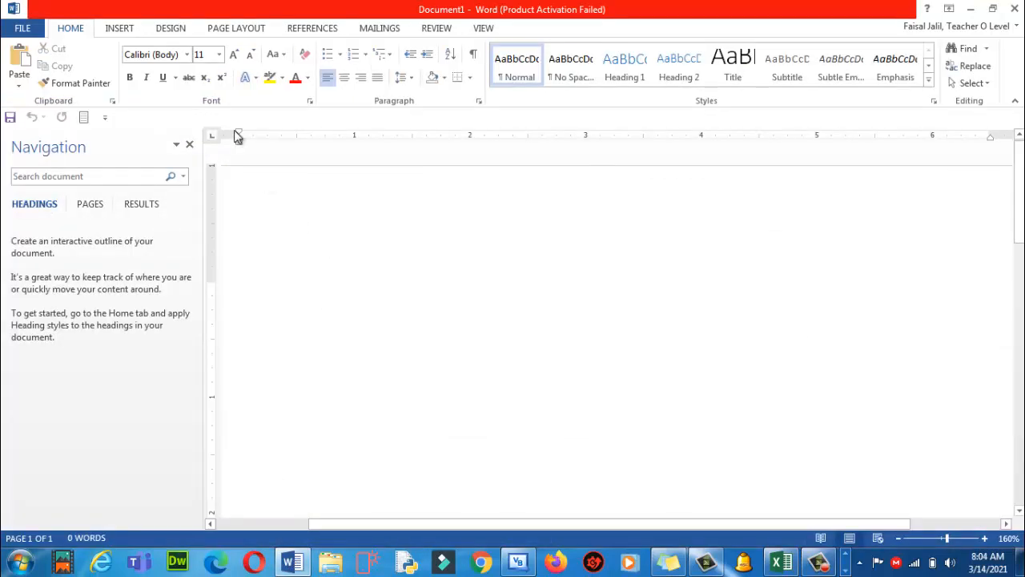
pyautogui.click(225, 28)
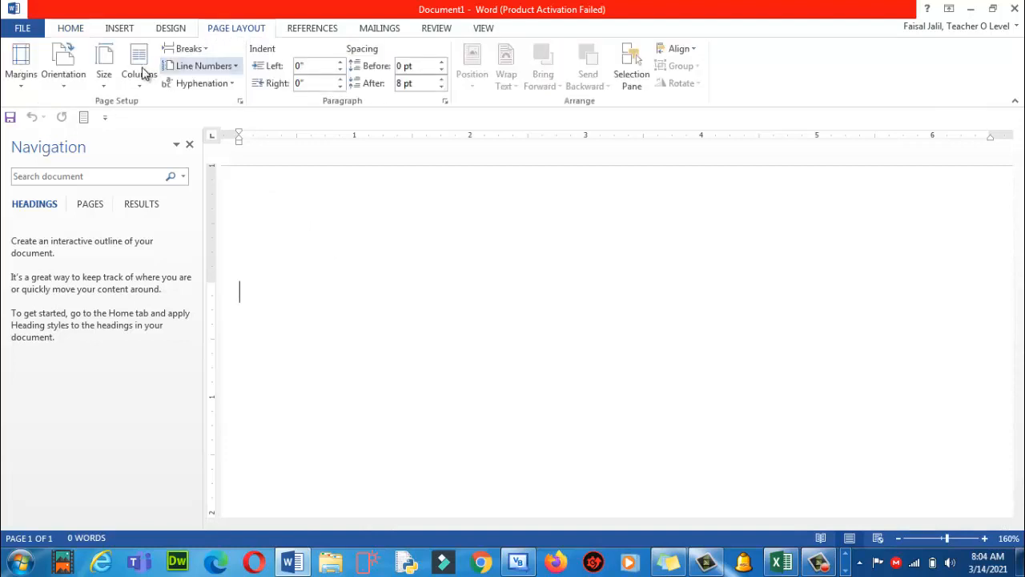
pyautogui.click(60, 88)
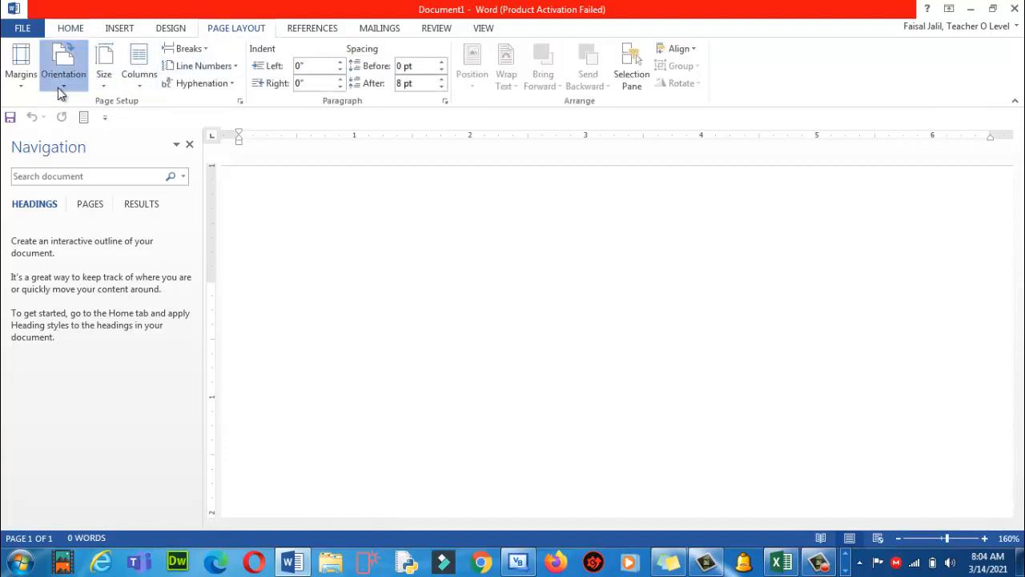
pyautogui.click(71, 144)
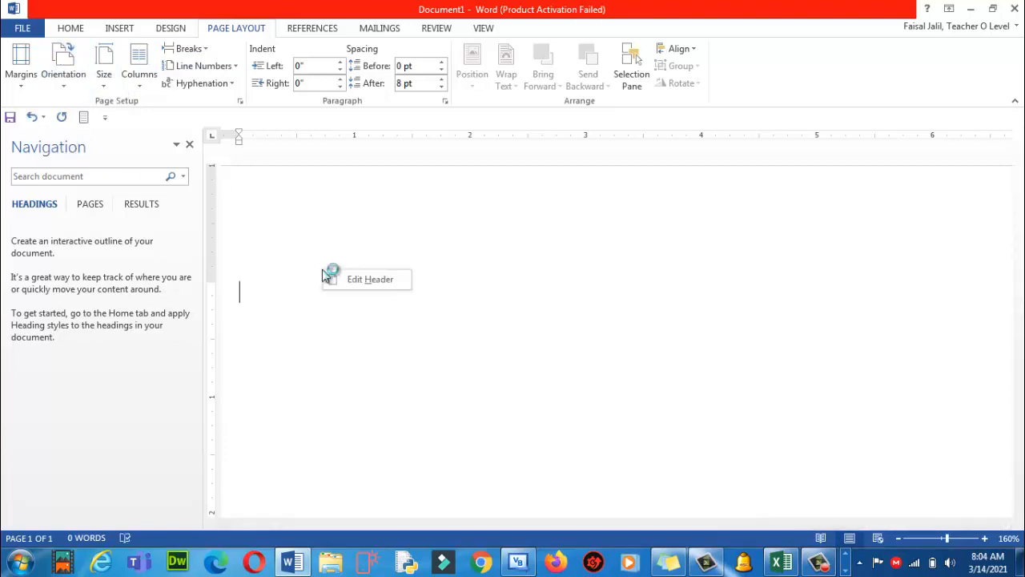
pyautogui.rightClick(256, 302)
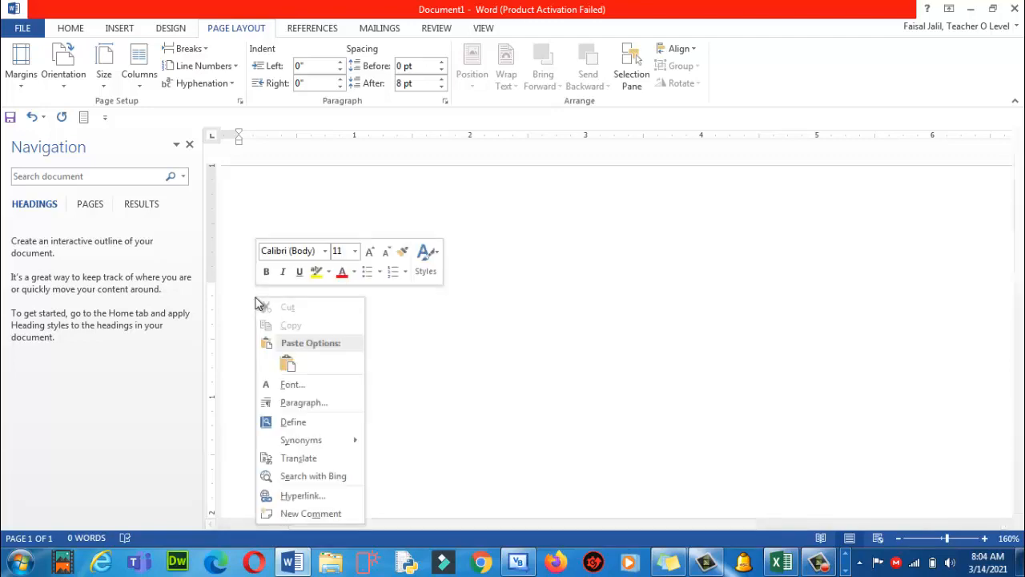
pyautogui.click(290, 369)
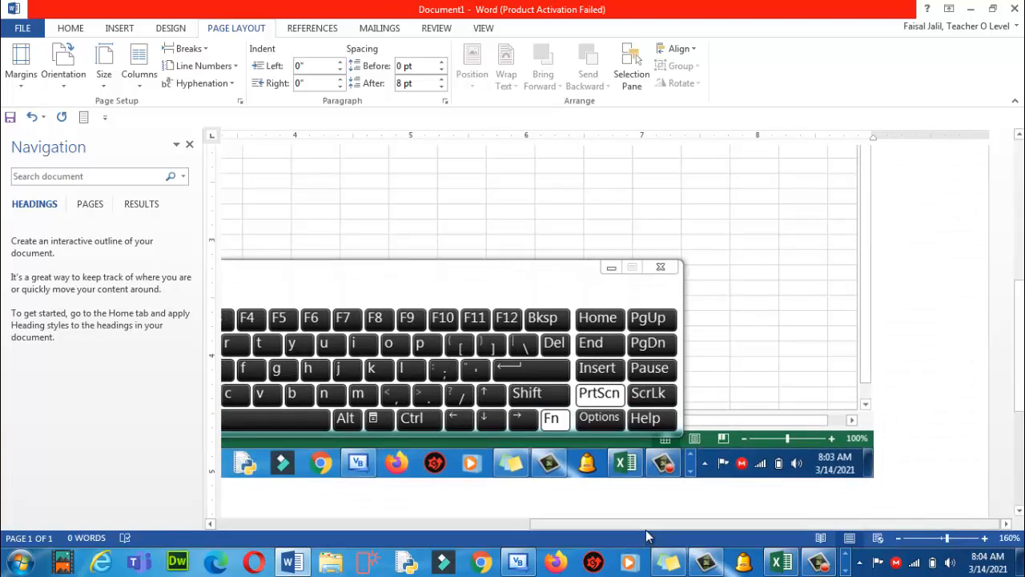
# Zoom out to see the whole screenshot, close the Navigation pane, and return to 100% zoom
pyautogui.hscroll(-5, 649, 529)
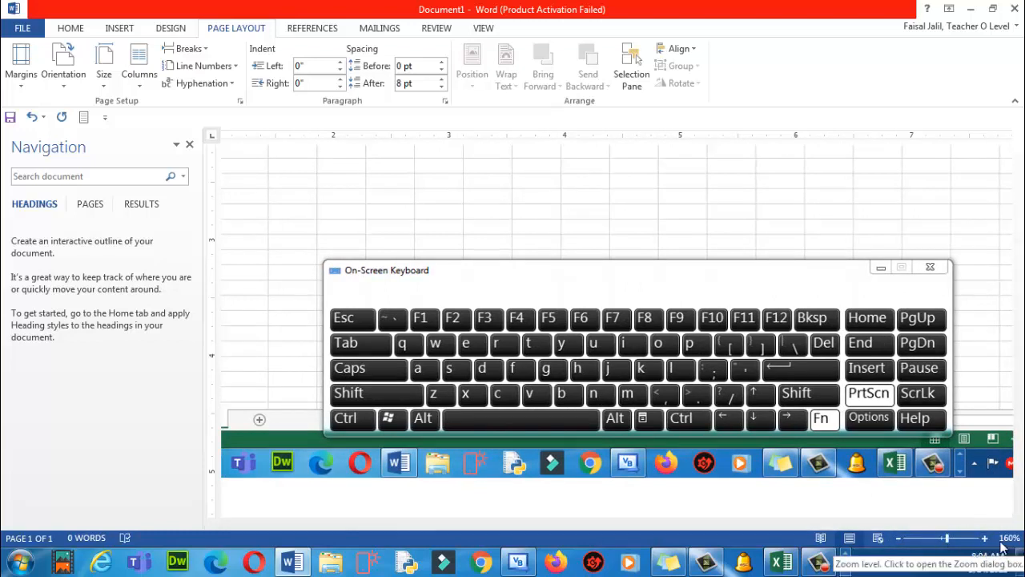
pyautogui.click(899, 538)
pyautogui.click(898, 539)
pyautogui.click(899, 539)
pyautogui.click(898, 538)
pyautogui.click(899, 538)
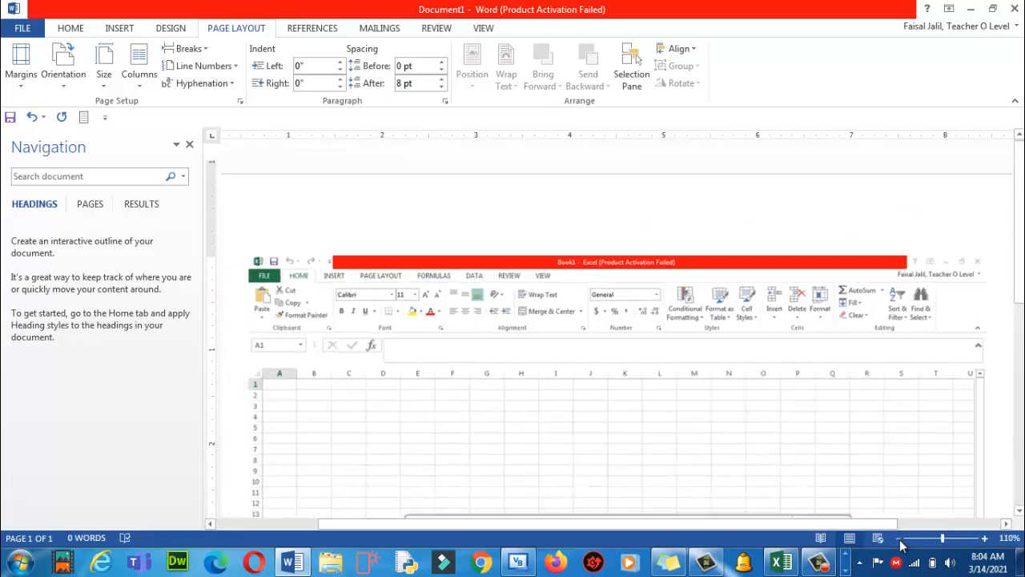
pyautogui.click(899, 538)
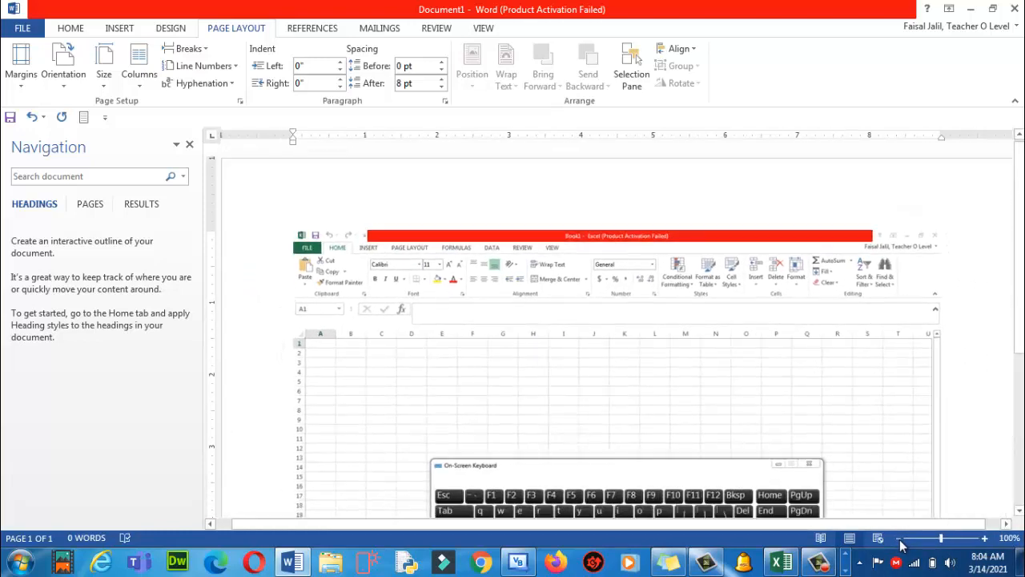
pyautogui.click(899, 539)
pyautogui.click(899, 538)
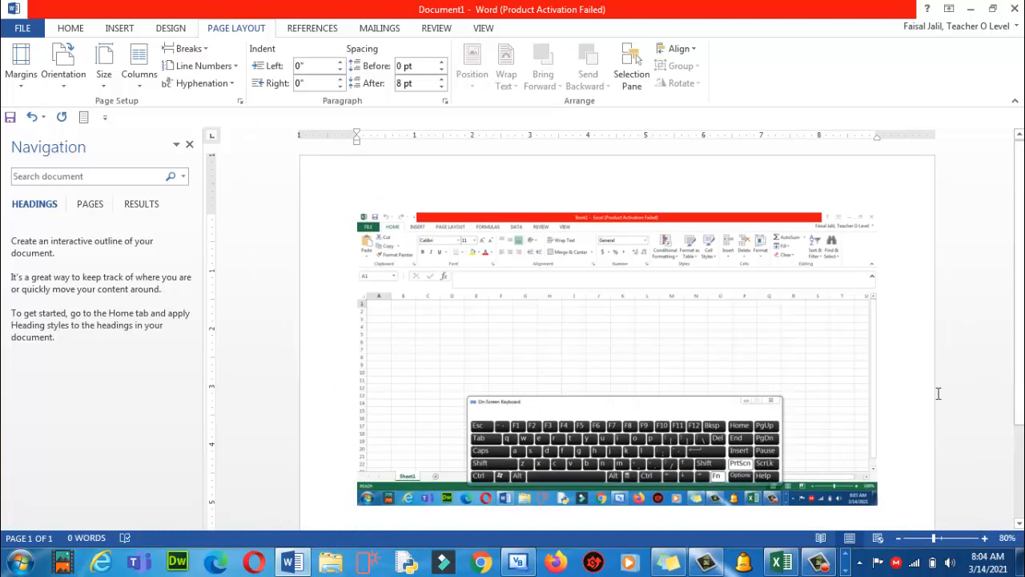
pyautogui.click(190, 145)
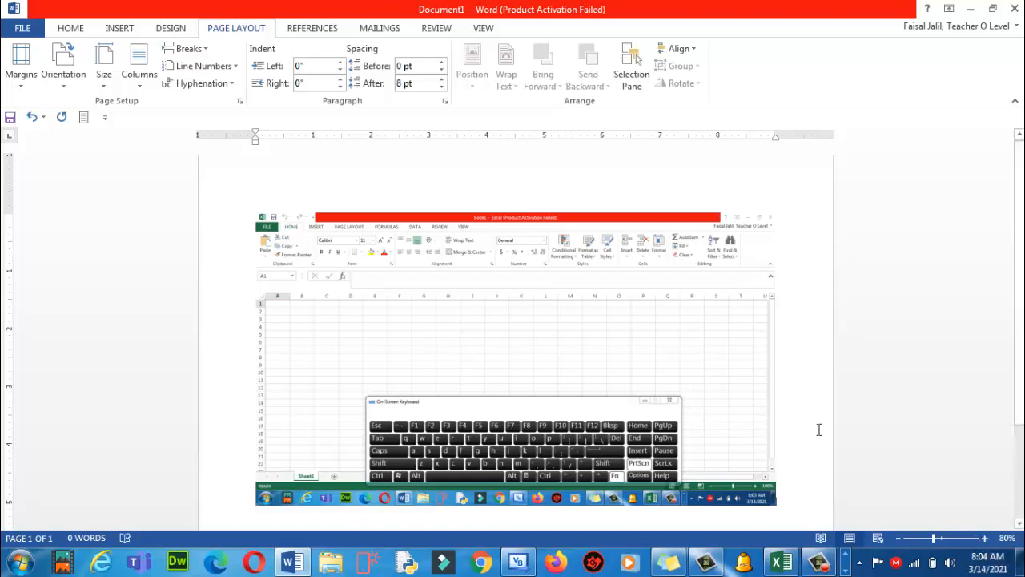
pyautogui.click(986, 539)
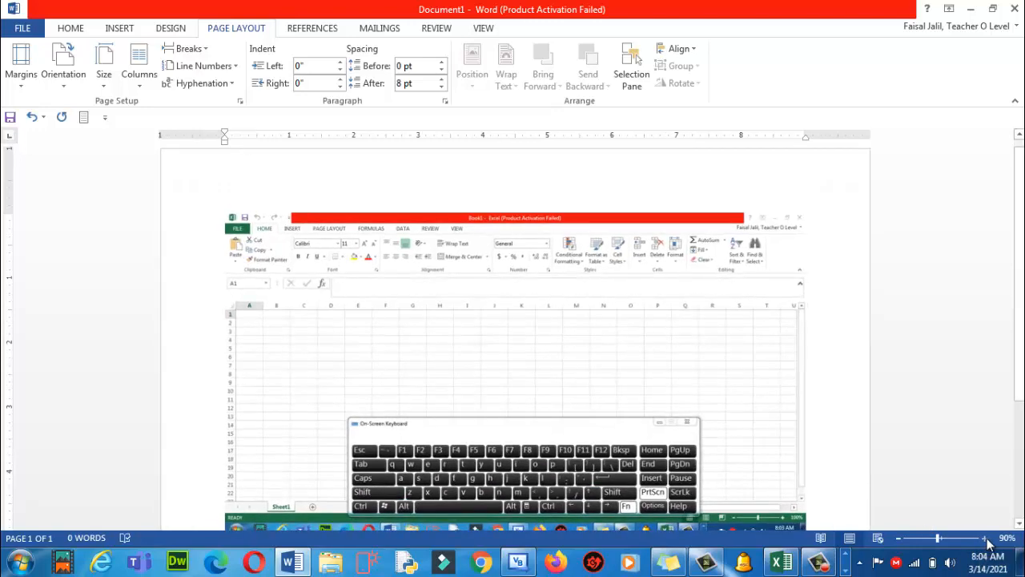
pyautogui.click(986, 538)
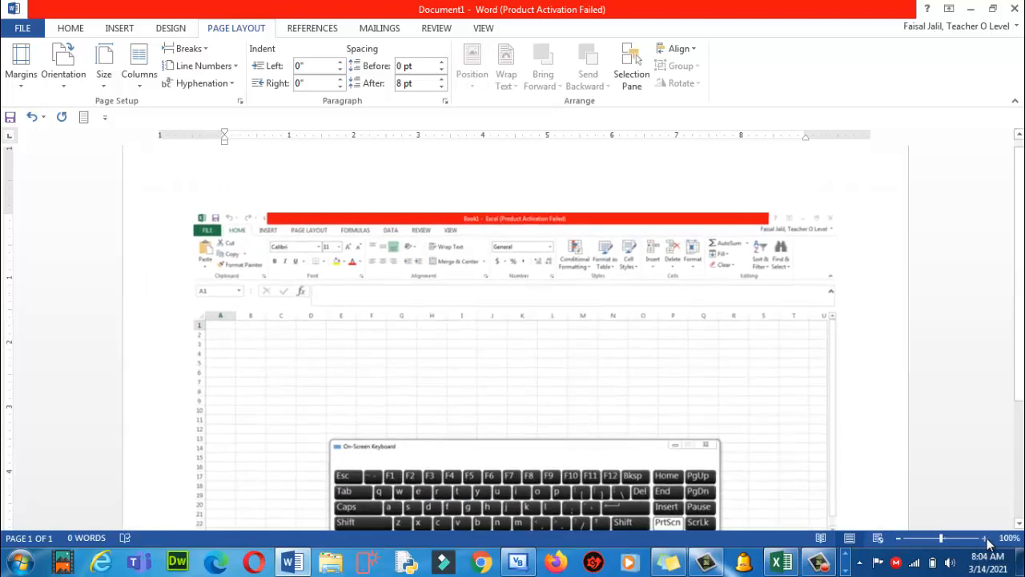
pyautogui.click(502, 328)
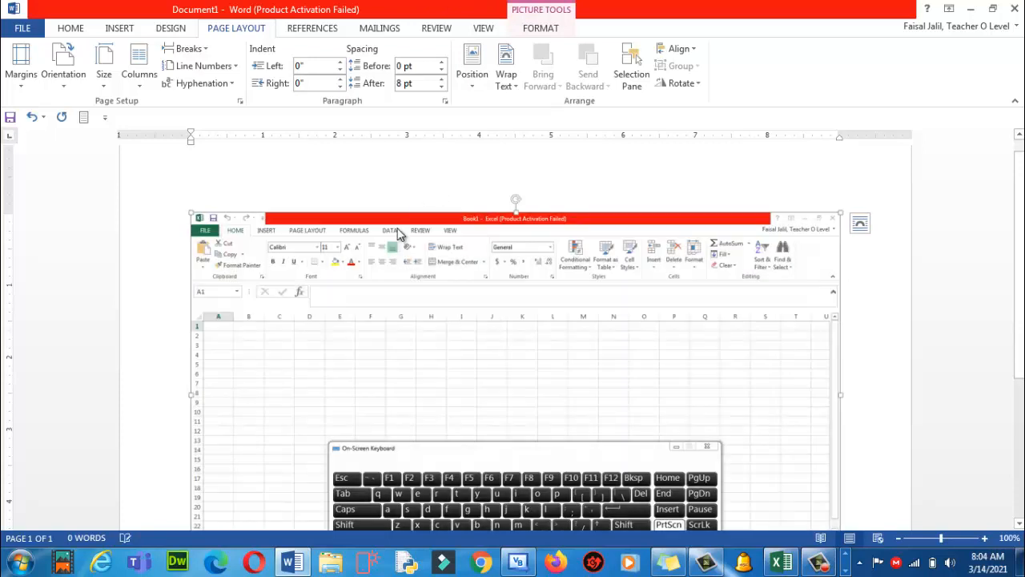
# Select the screenshot and browse the Picture Styles gallery without applying a style
pyautogui.click(155, 335)
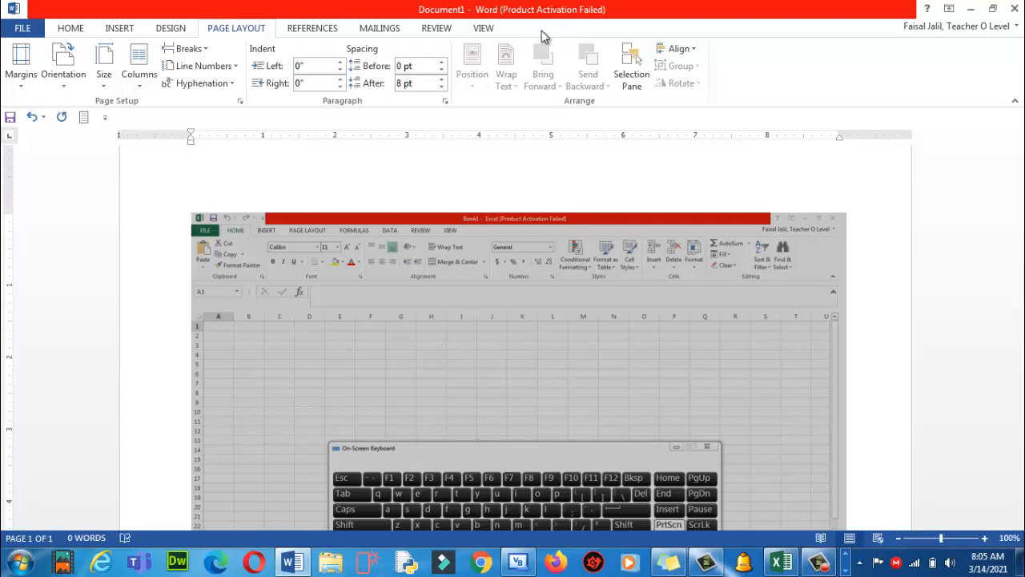
pyautogui.click(451, 359)
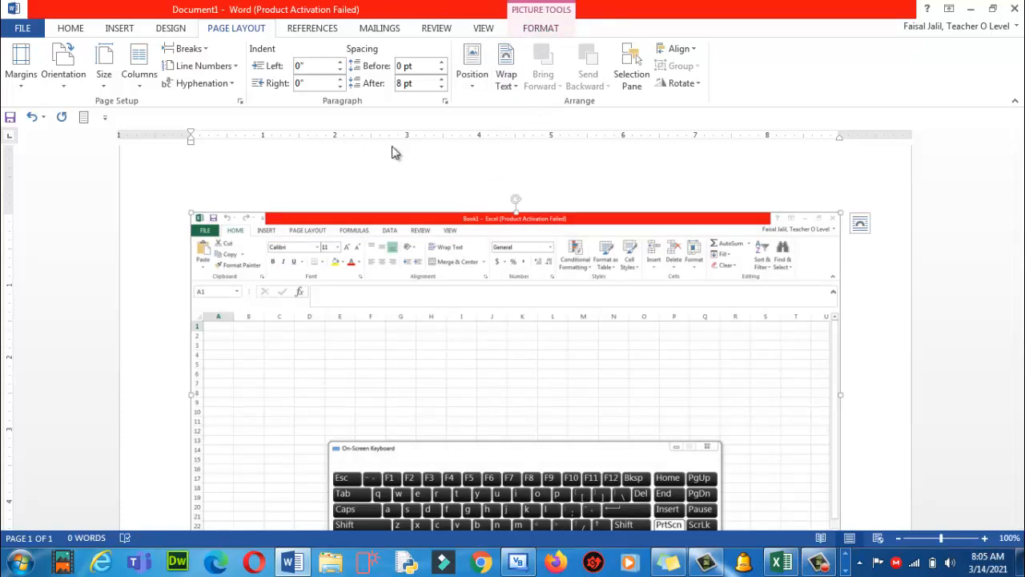
pyautogui.click(169, 274)
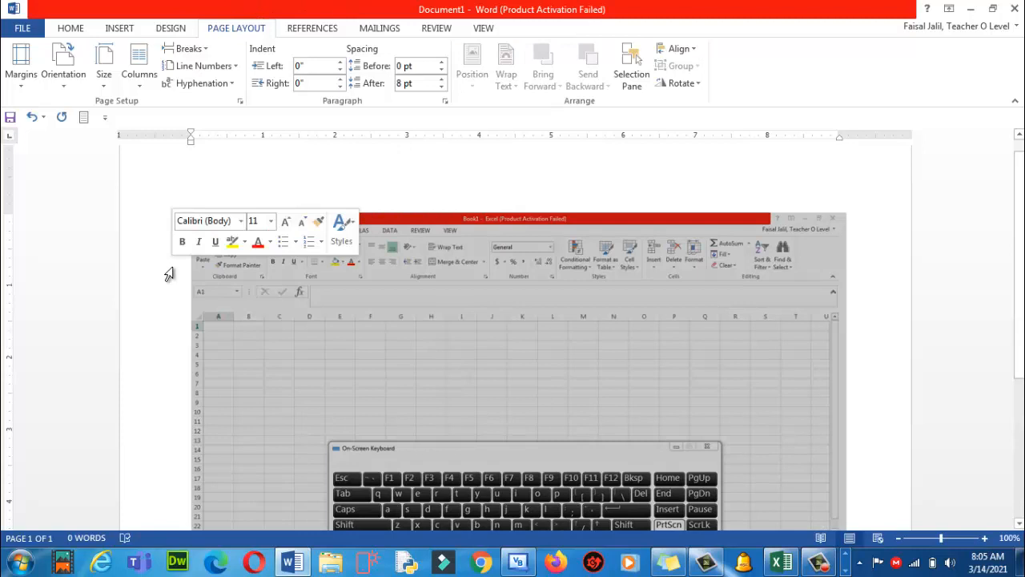
pyautogui.click(406, 315)
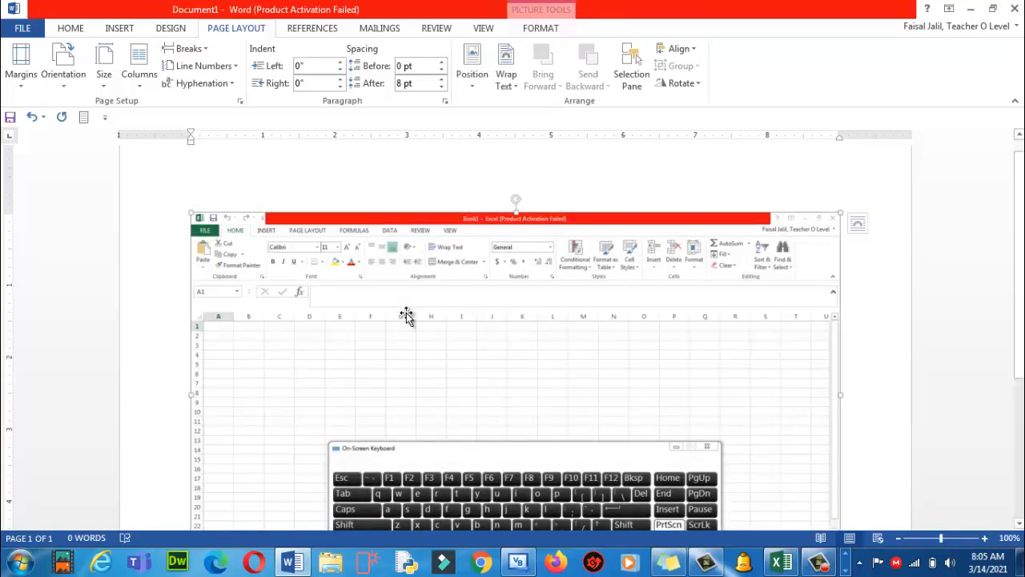
pyautogui.click(551, 30)
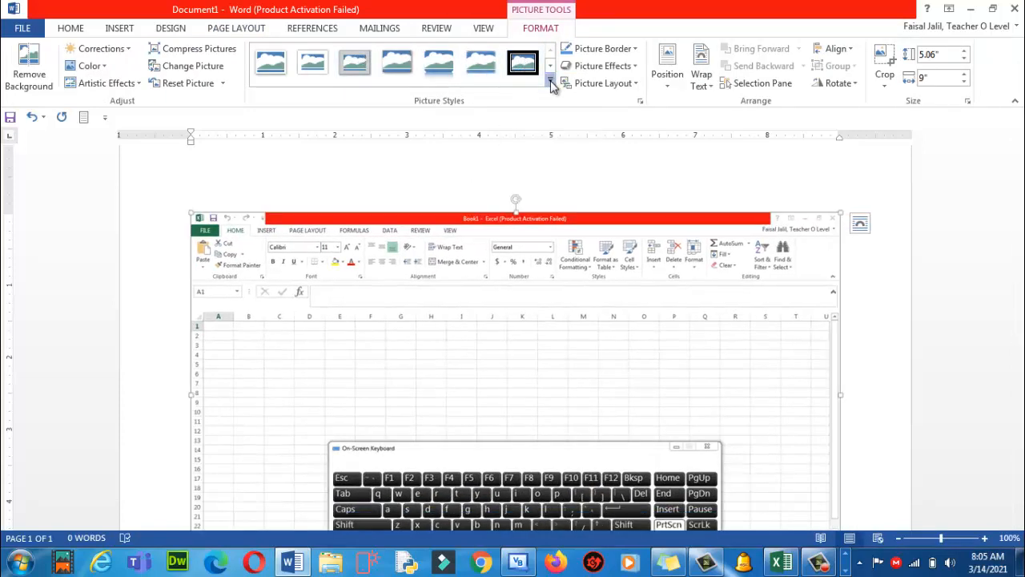
pyautogui.click(551, 84)
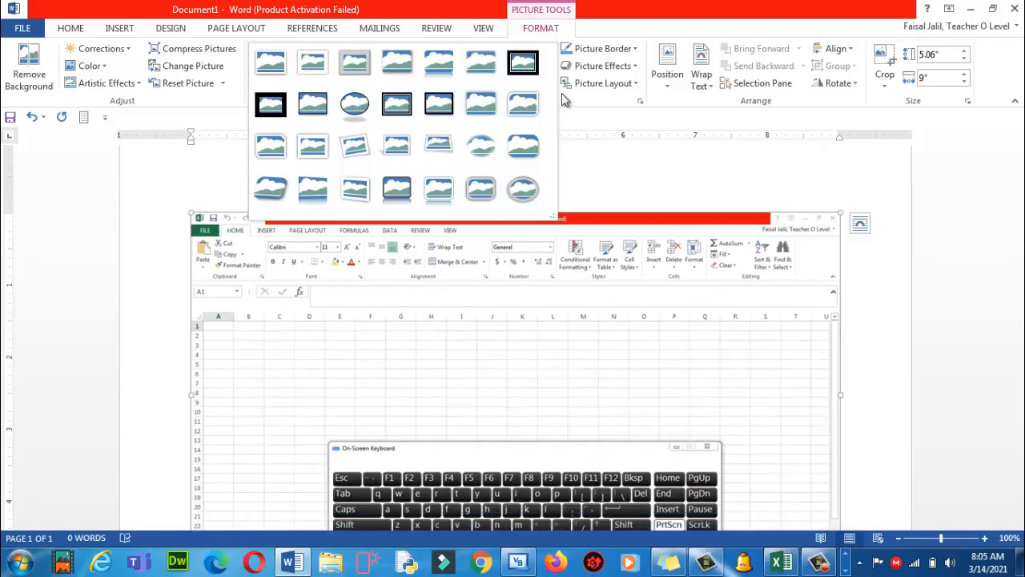
pyautogui.click(603, 101)
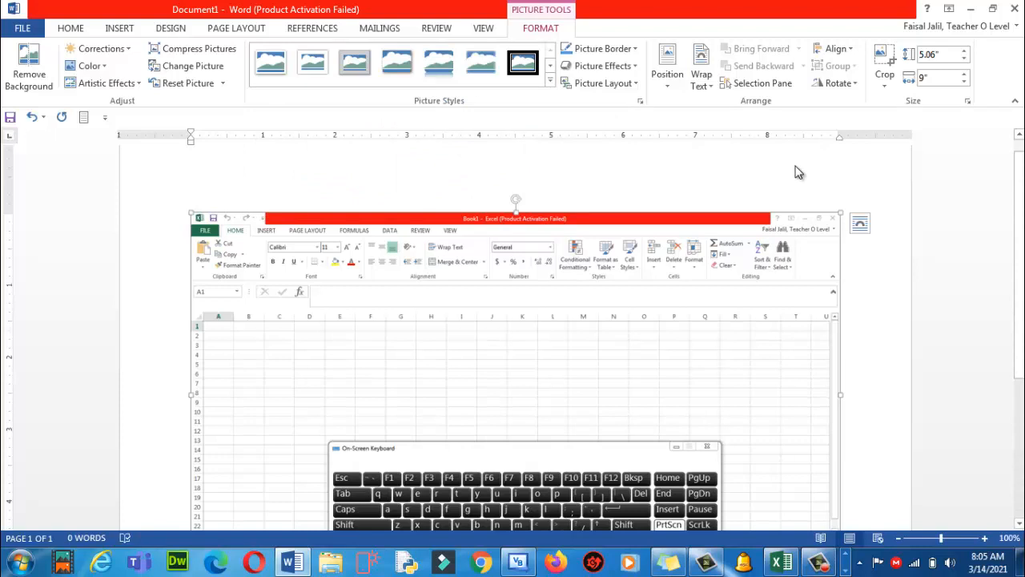
# Crop the screenshot's bottom up to row 12, leaving it 3.08" by 9"
pyautogui.click(884, 54)
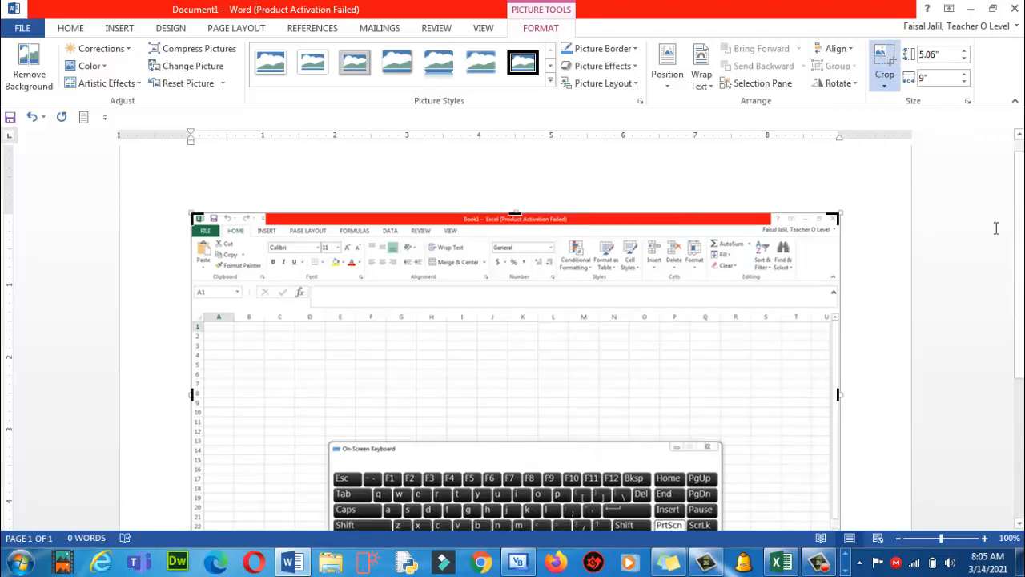
pyautogui.moveTo(1019, 277); pyautogui.dragTo(1020, 366)
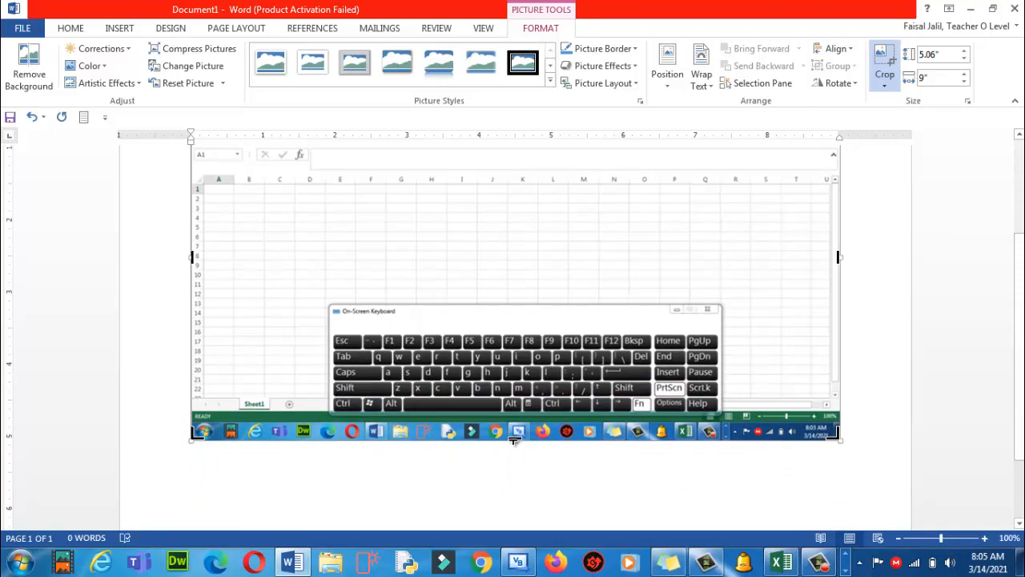
pyautogui.moveTo(515, 438)
pyautogui.mouseDown()
pyautogui.moveTo(528, 385)
pyautogui.moveTo(524, 296)
pyautogui.mouseUp()
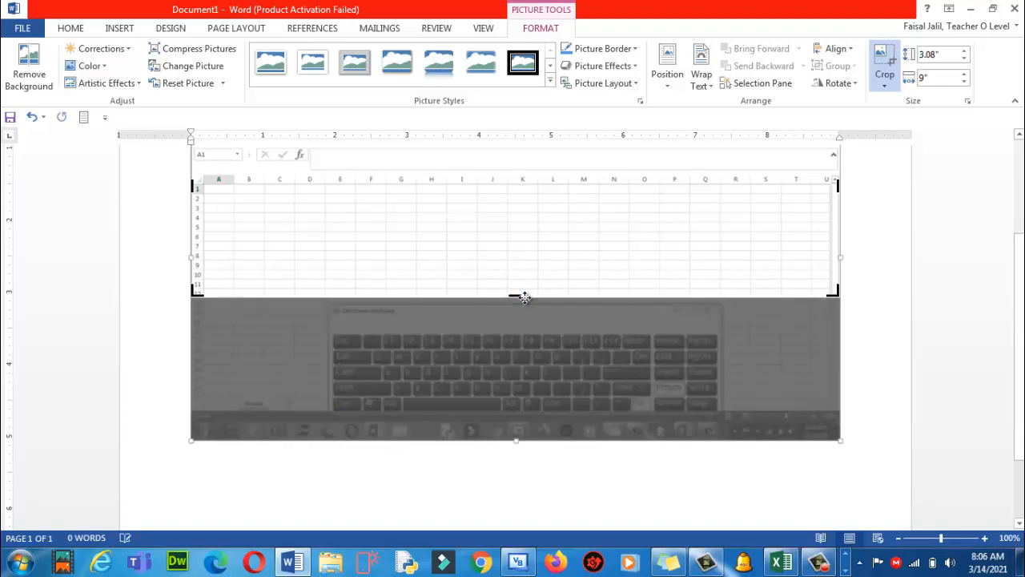
pyautogui.click(855, 335)
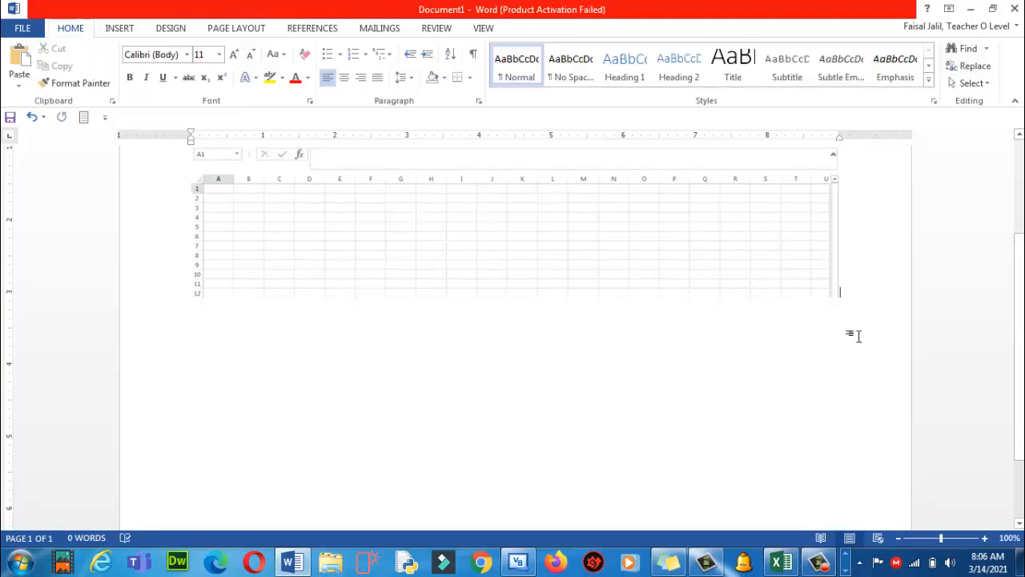
pyautogui.click(560, 258)
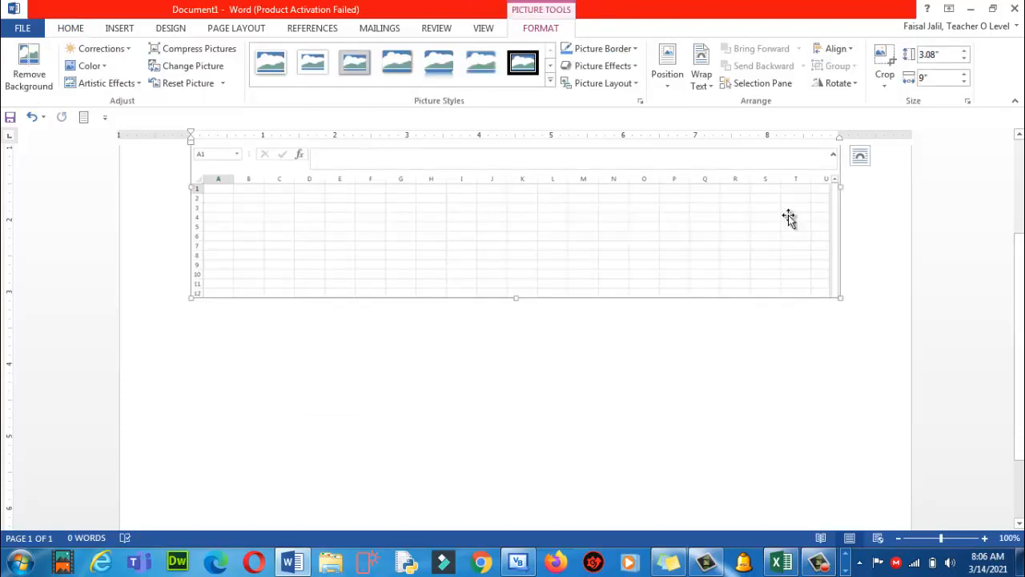
pyautogui.scroll(5, 1021, 296)
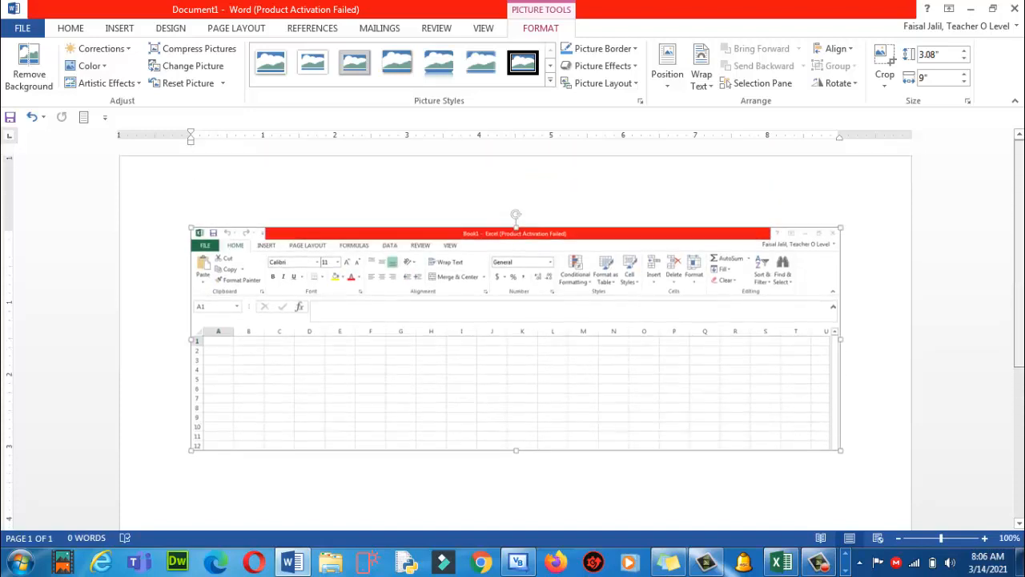
# Set the screenshot's text wrapping to Tight and drag it higher on the page
pyautogui.moveTo(582, 343); pyautogui.dragTo(568, 483)
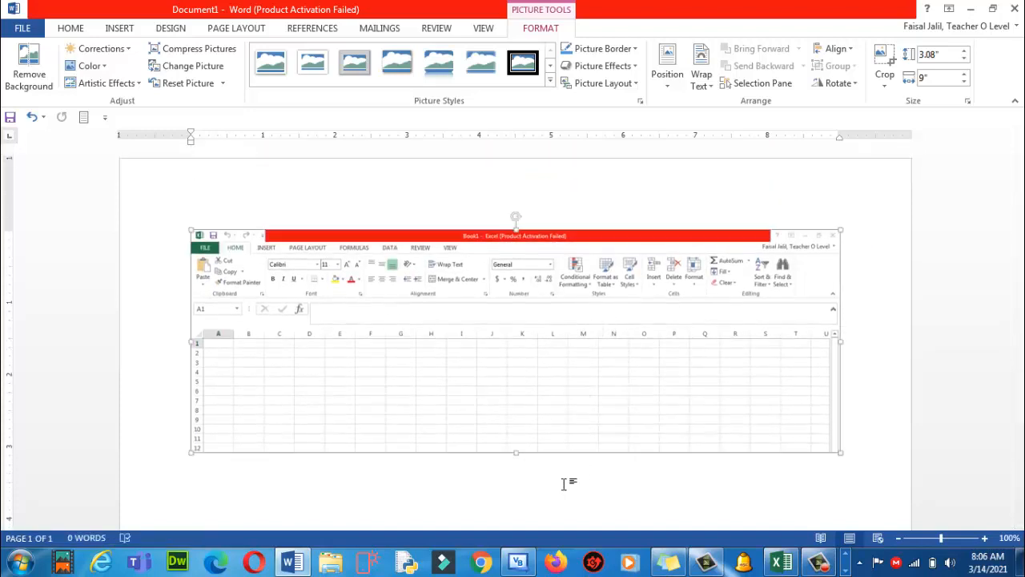
pyautogui.moveTo(541, 415); pyautogui.dragTo(441, 573)
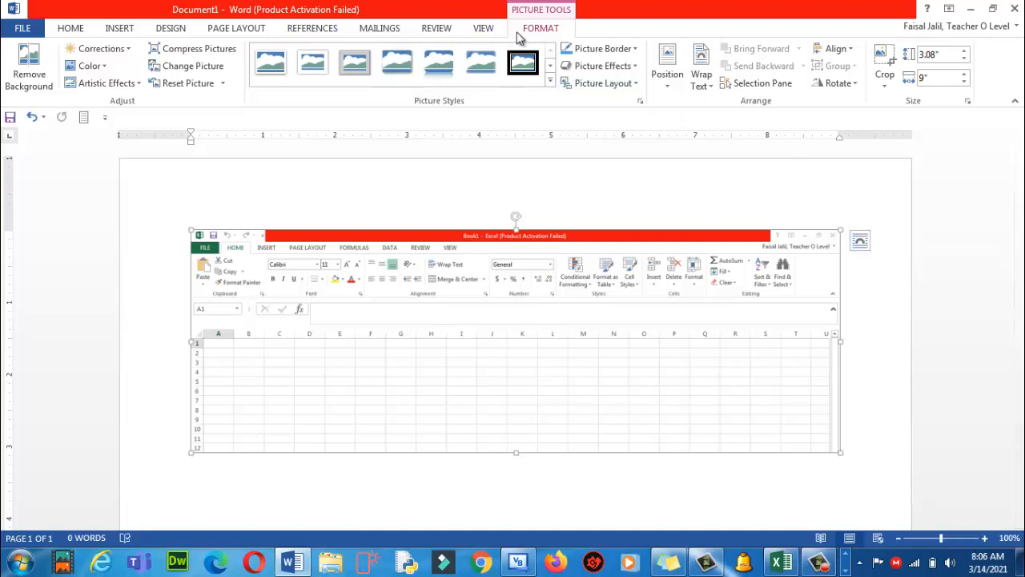
pyautogui.click(712, 90)
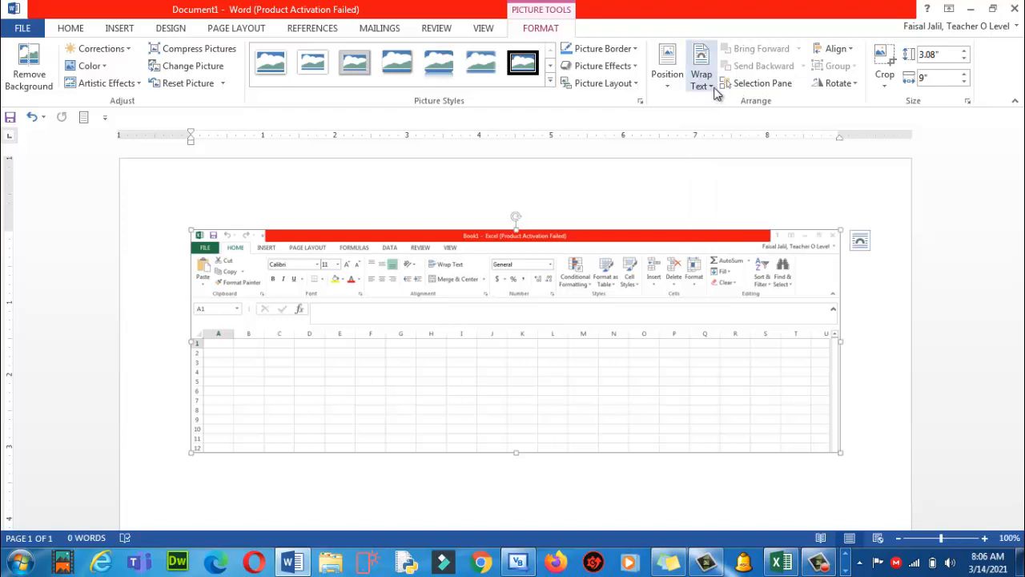
pyautogui.click(715, 92)
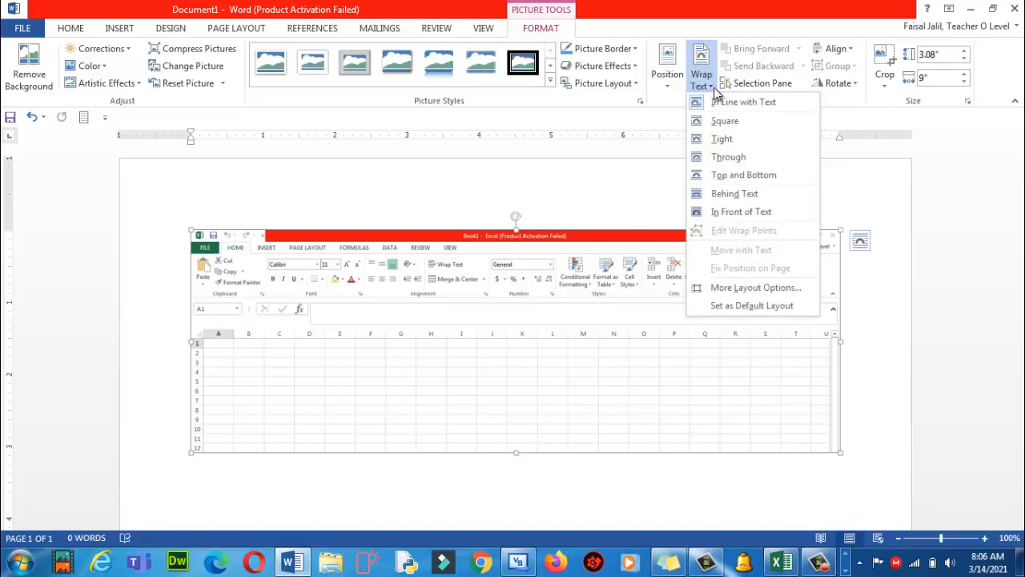
pyautogui.click(717, 144)
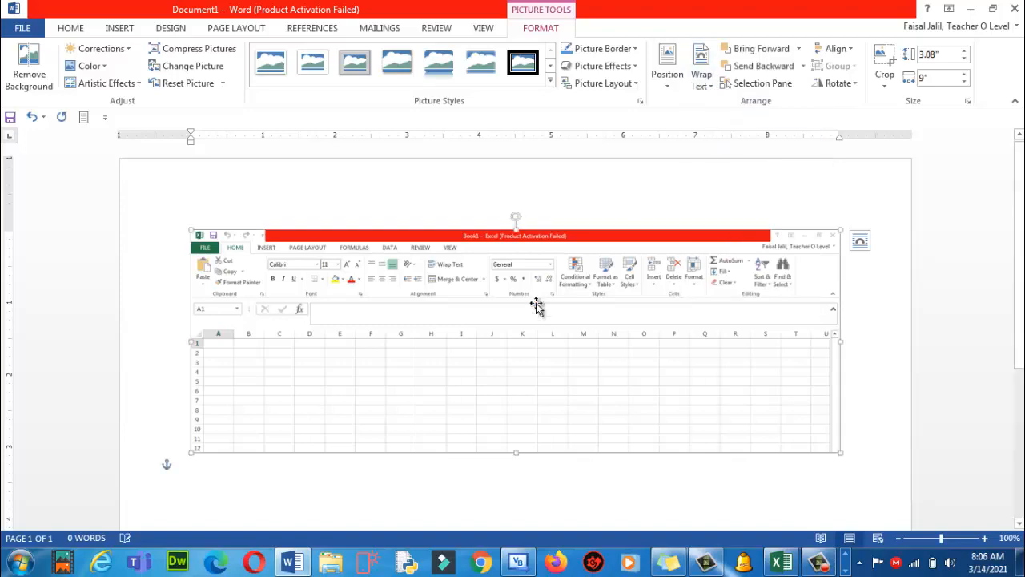
pyautogui.moveTo(494, 351); pyautogui.dragTo(490, 267)
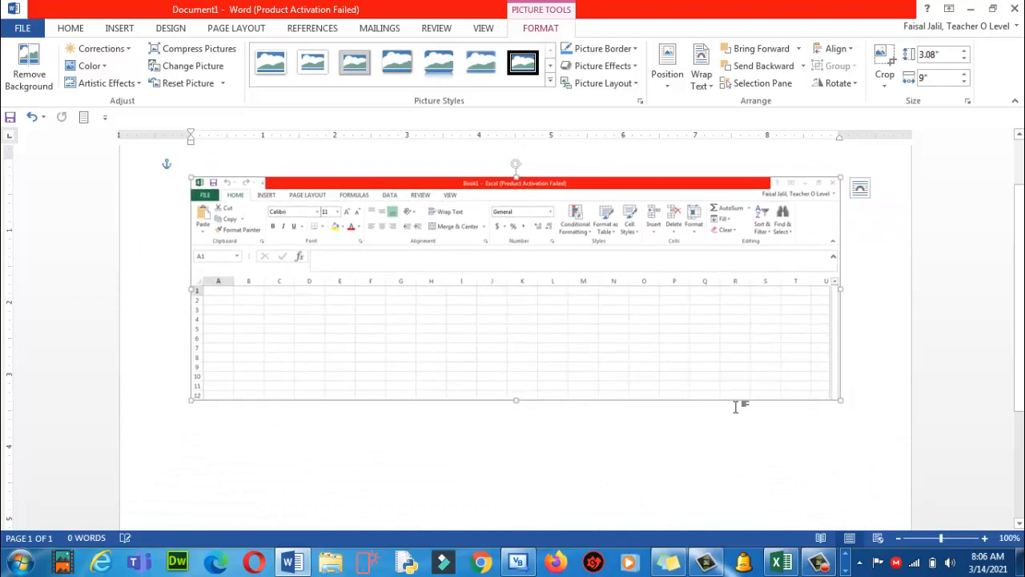
# Resize the screenshot to 9.57" by 3.99" and move it slightly down the page
pyautogui.moveTo(840, 287); pyautogui.dragTo(481, 329)
pyautogui.moveTo(562, 330); pyautogui.dragTo(858, 342)
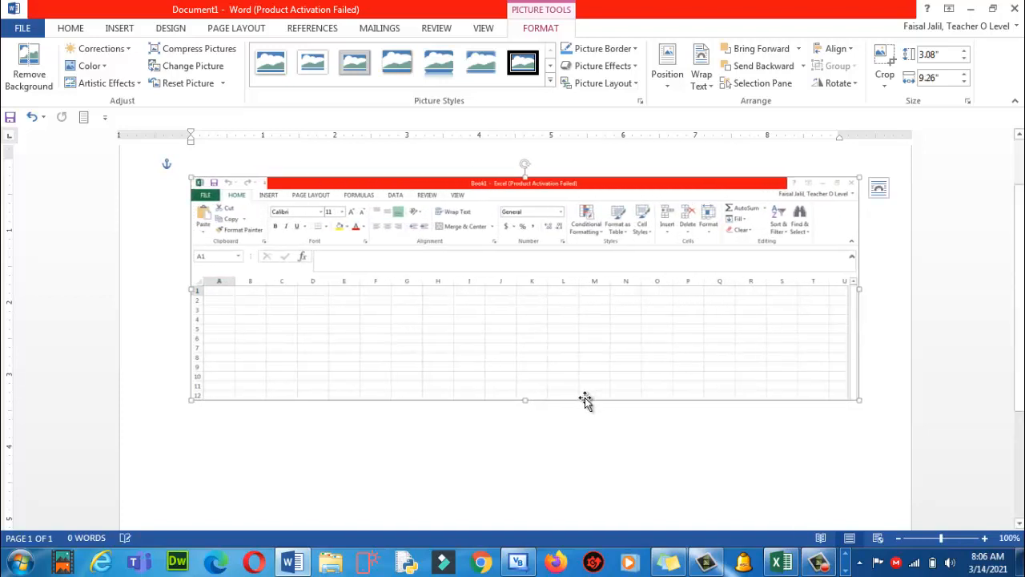
pyautogui.moveTo(524, 401); pyautogui.dragTo(561, 435)
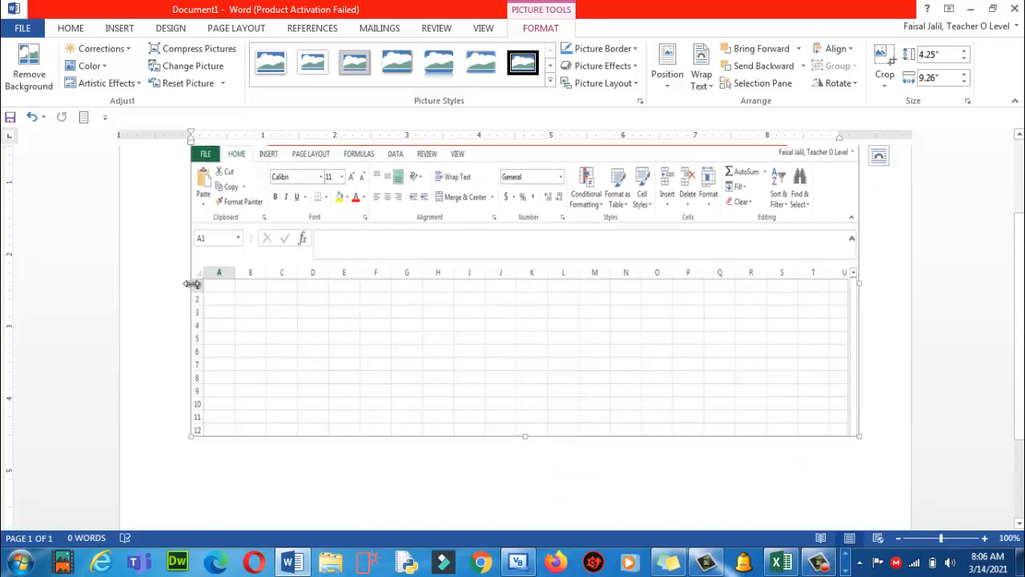
pyautogui.moveTo(189, 281); pyautogui.dragTo(168, 279)
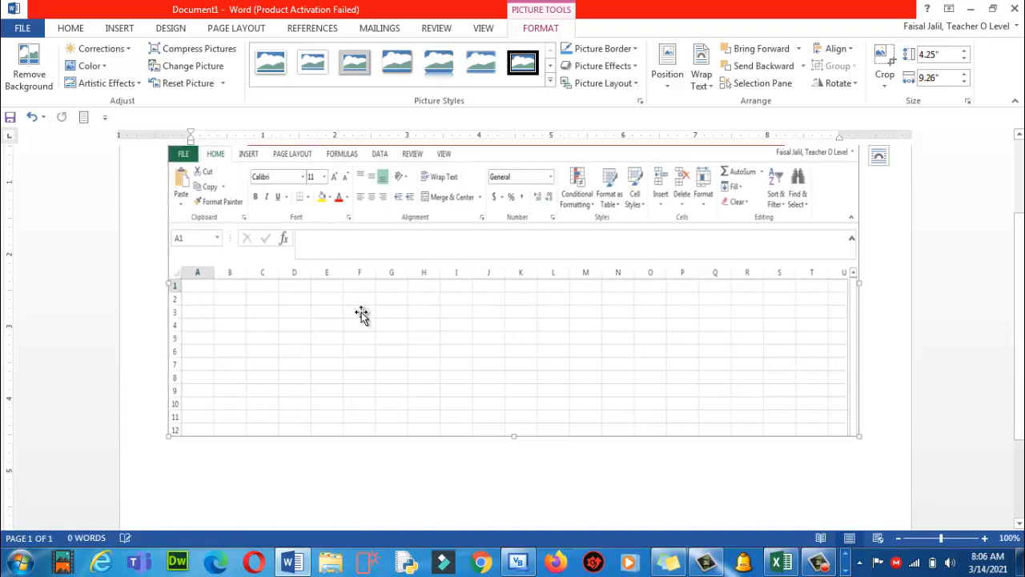
pyautogui.moveTo(511, 435); pyautogui.dragTo(513, 416)
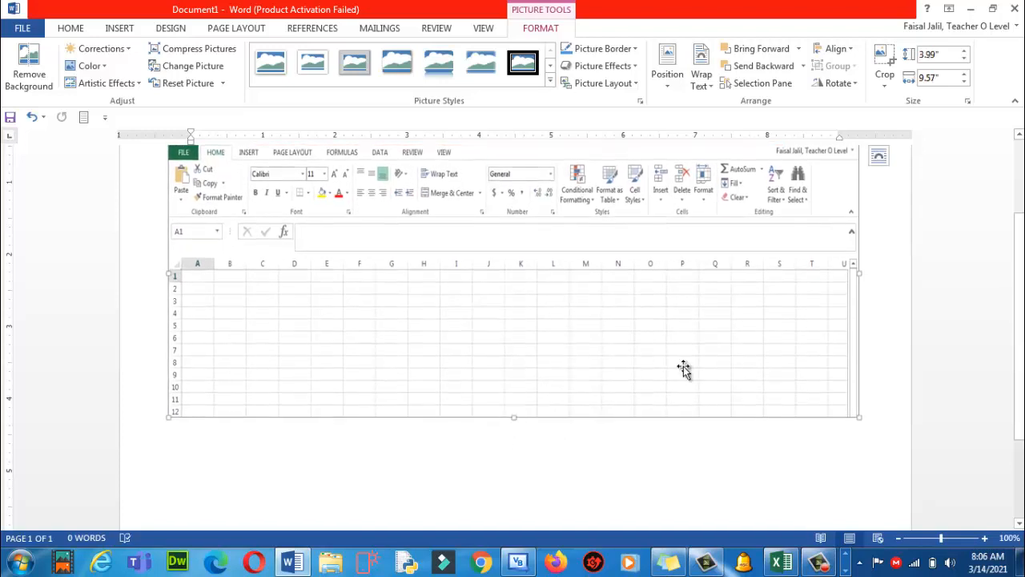
pyautogui.moveTo(1021, 266); pyautogui.dragTo(1020, 221)
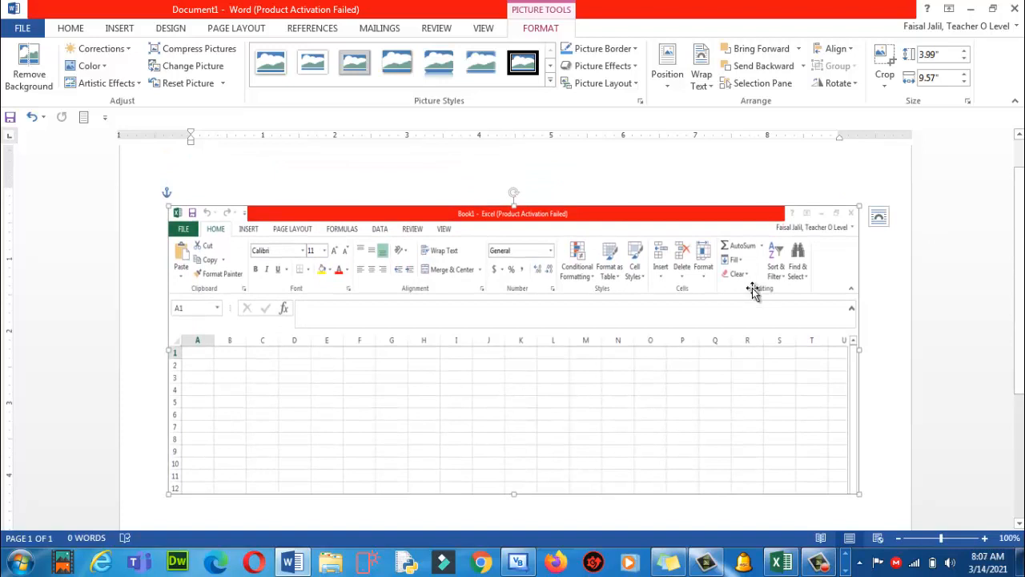
pyautogui.moveTo(571, 265); pyautogui.dragTo(571, 313)
# Type the heading 'Q # 1 Label the following [10]' on the blank line above the picture
pyautogui.click(275, 216)
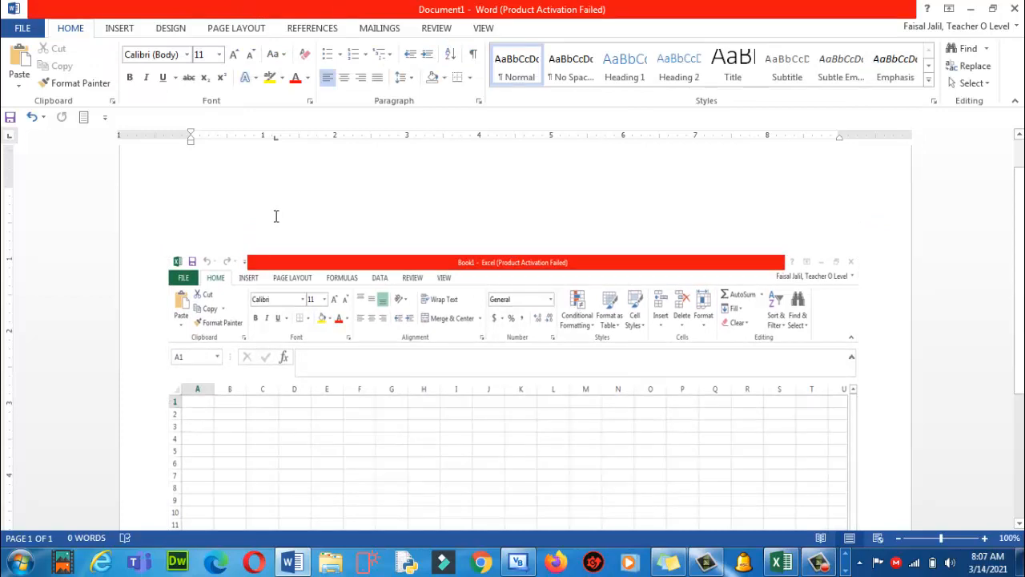
pyautogui.write('@d')
pyautogui.press('BackSpace')
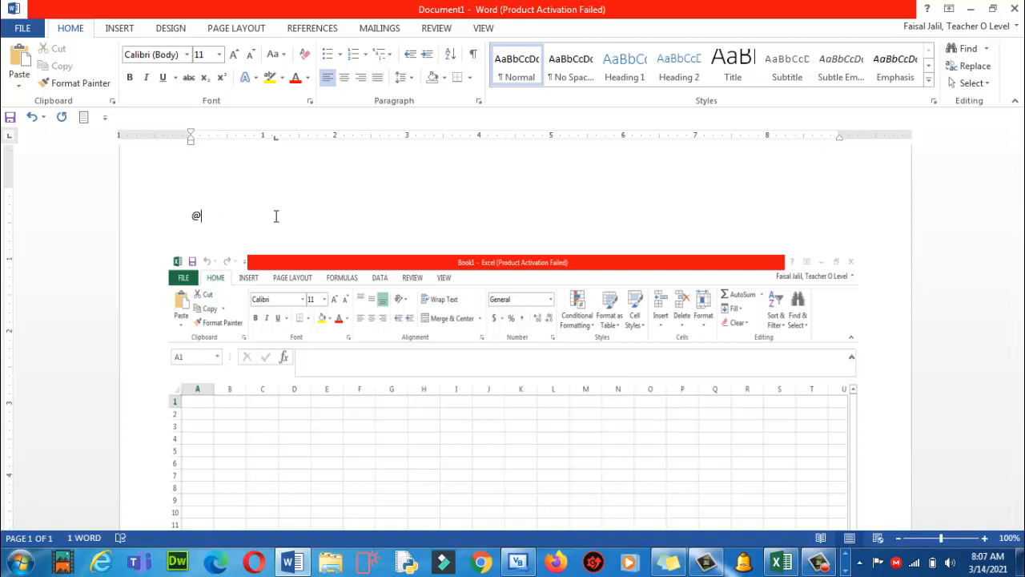
pyautogui.press('BackSpace')
pyautogui.write('a # ')
pyautogui.write('1 Label the')
pyautogui.write(' following [10')
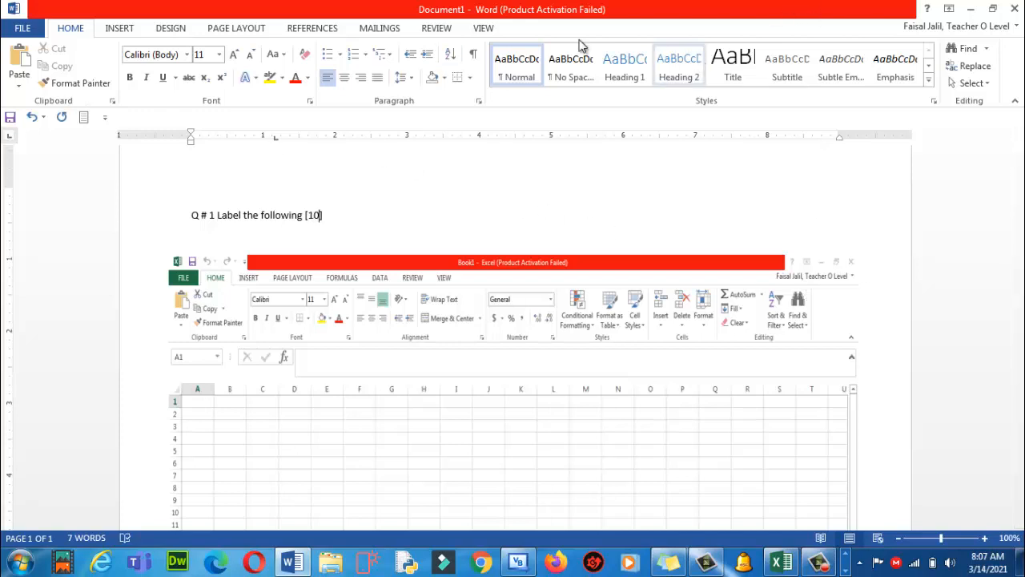
# Open Save As for This PC and begin naming the file 'quiz ms excel 2021 for class 5'
pyautogui.click(32, 33)
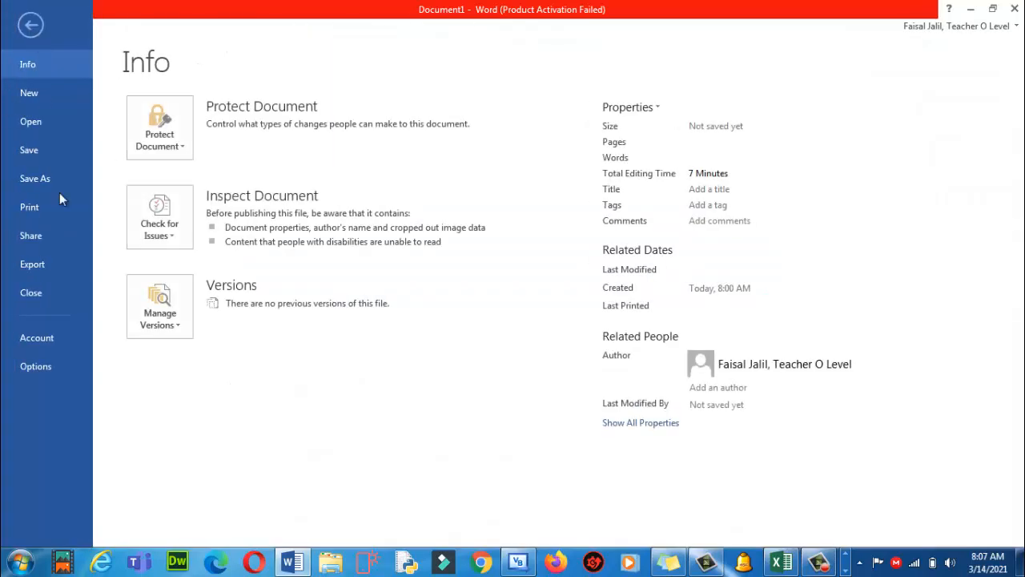
pyautogui.click(57, 181)
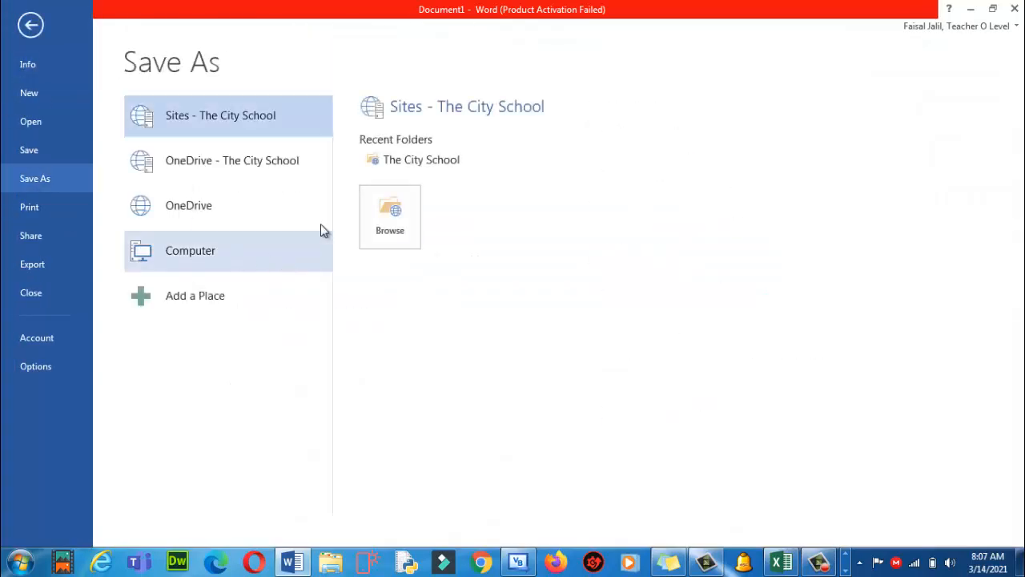
pyautogui.click(191, 251)
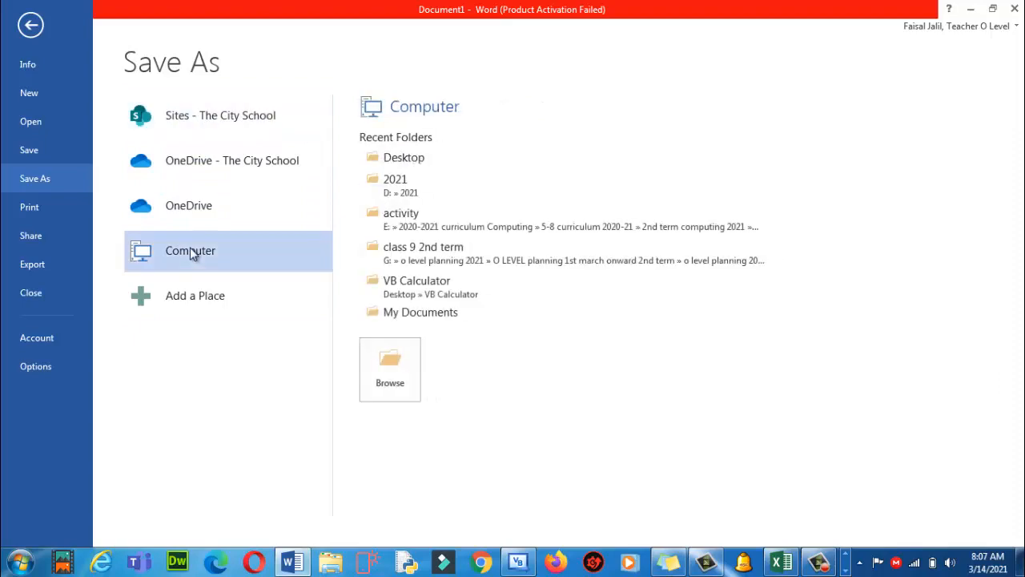
pyautogui.click(396, 370)
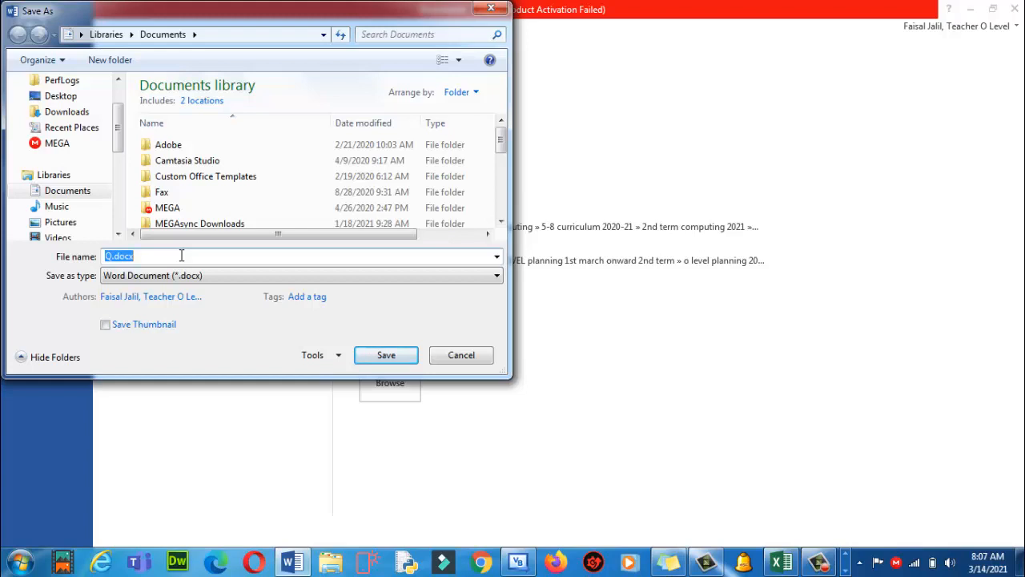
pyautogui.write('quiz ms excel 2021 for class 5')
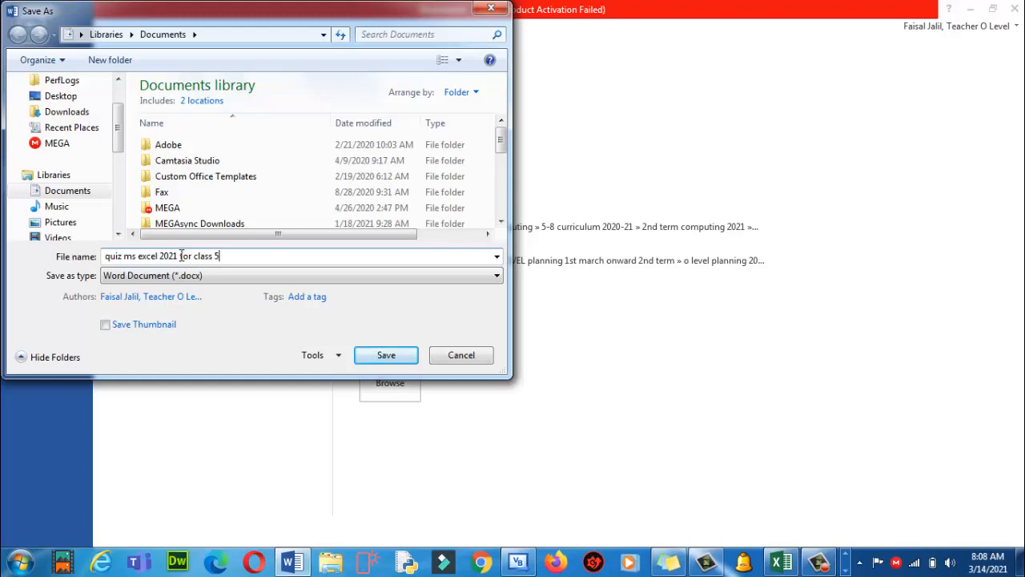
# Create the Desktop folder 'computing assessments 2021' and save the quiz inside it
pyautogui.click(71, 96)
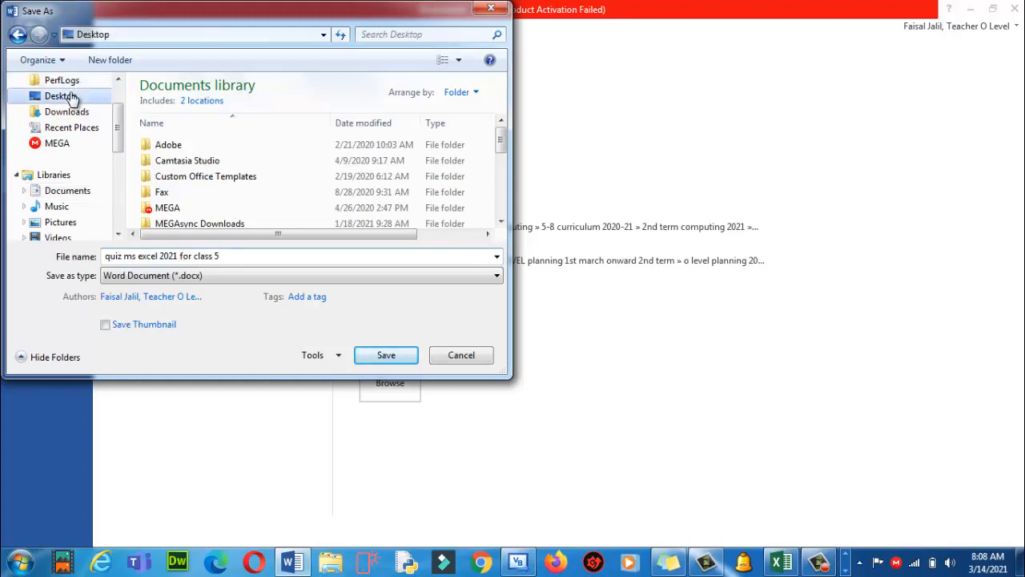
pyautogui.click(116, 68)
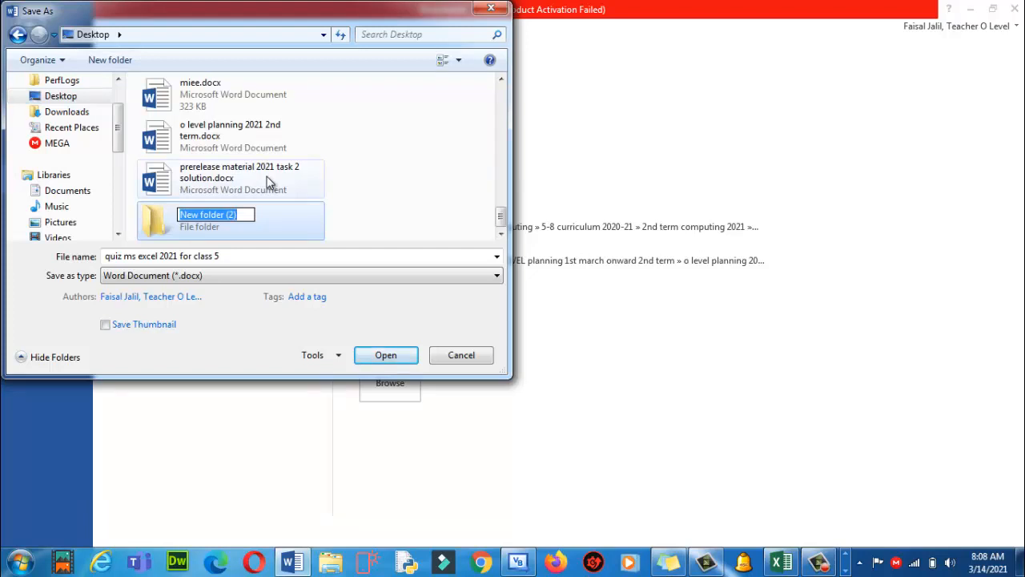
pyautogui.write('assessmen')
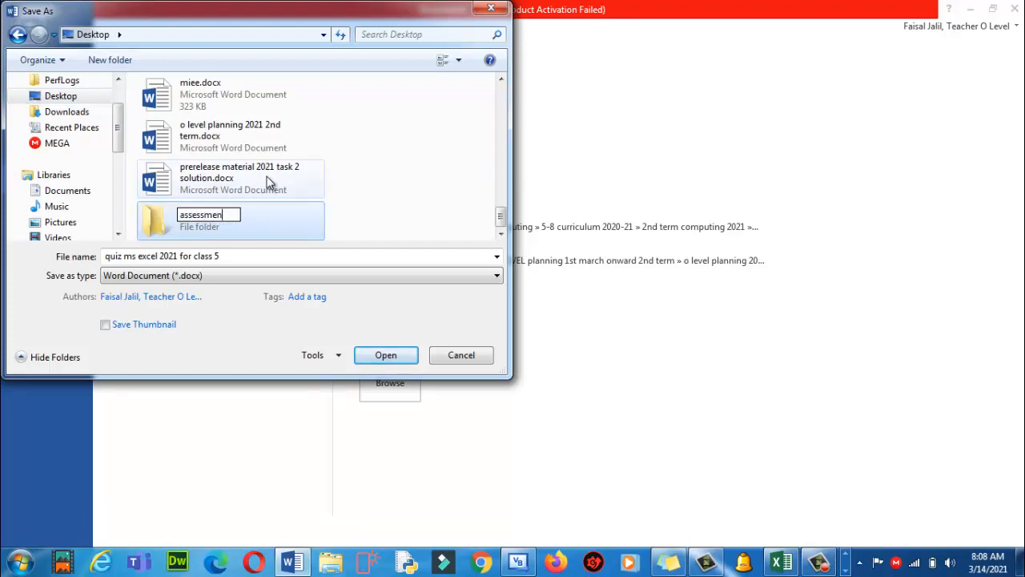
pyautogui.write('ts for')
pyautogui.press('BackSpace')
pyautogui.press('BackSpace')
pyautogui.press('BackSpace')
pyautogui.press('BackSpace')
pyautogui.press('BackSpace')
pyautogui.press('BackSpace')
pyautogui.press('BackSpace')
pyautogui.press('BackSpace')
pyautogui.press('BackSpace')
pyautogui.press('BackSpace')
pyautogui.press('BackSpace')
pyautogui.press('BackSpace')
pyautogui.press('BackSpace')
pyautogui.press('BackSpace')
pyautogui.press('BackSpace')
pyautogui.press('BackSpace')
pyautogui.write('computing assess')
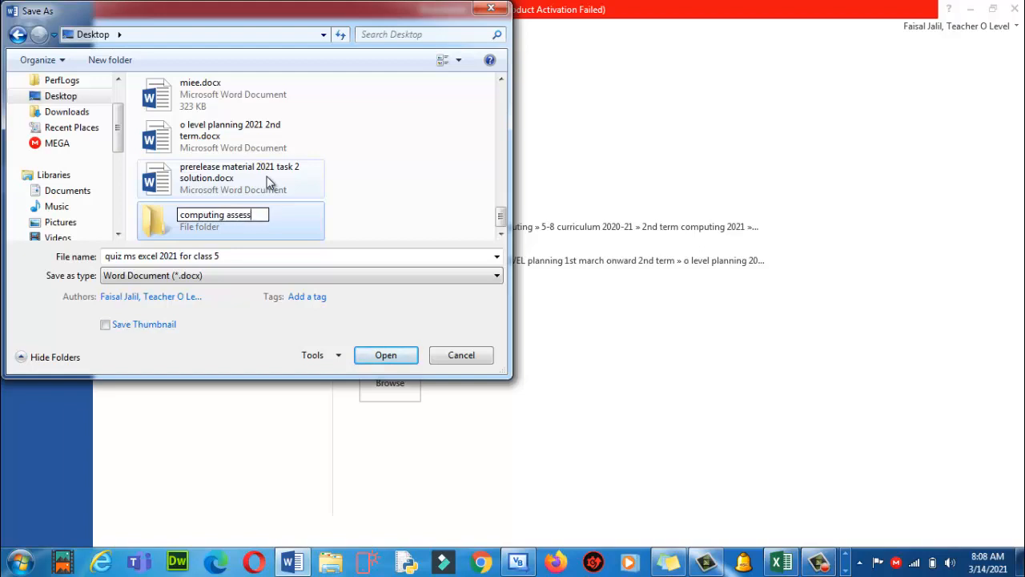
pyautogui.write('ments 2021')
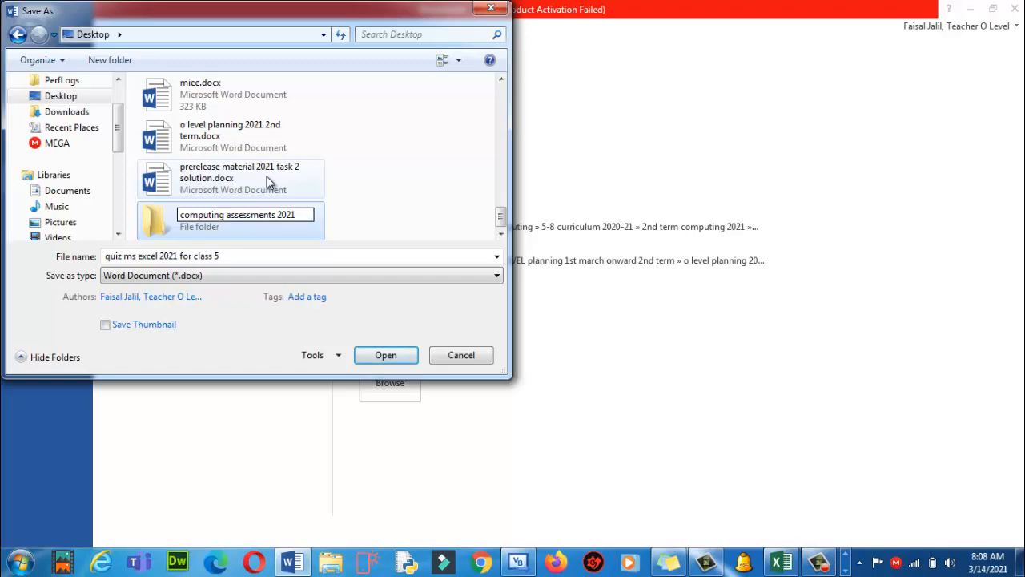
pyautogui.press('Return')
pyautogui.press('Return')
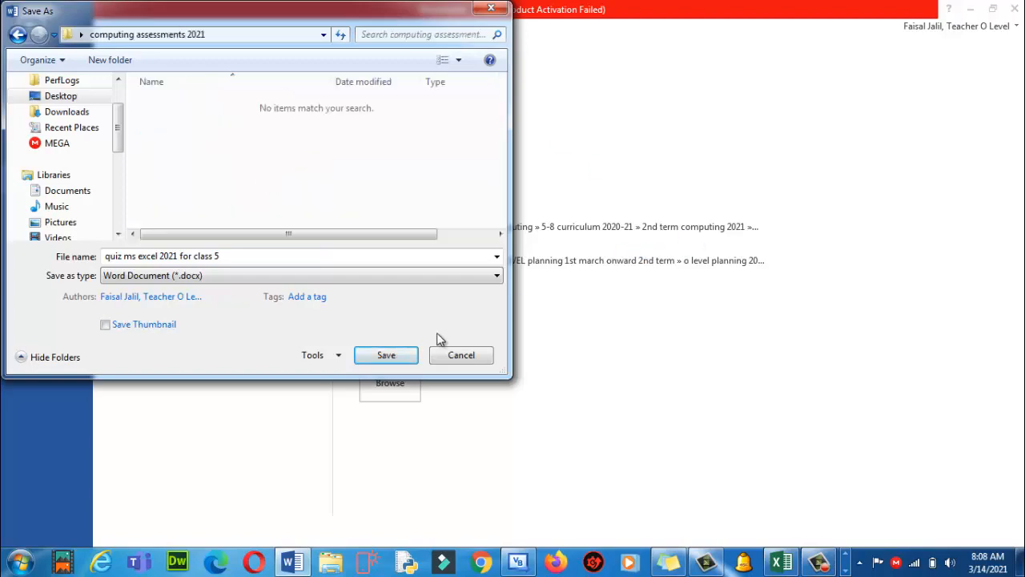
pyautogui.click(387, 358)
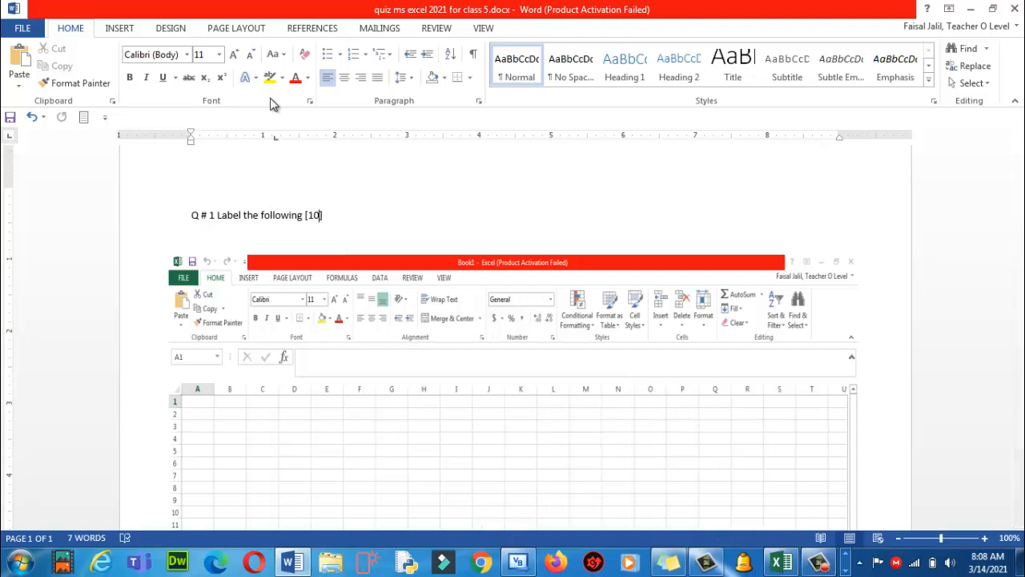
# Draw an arrow from above the Excel screenshot down to its title bar
pyautogui.click(120, 29)
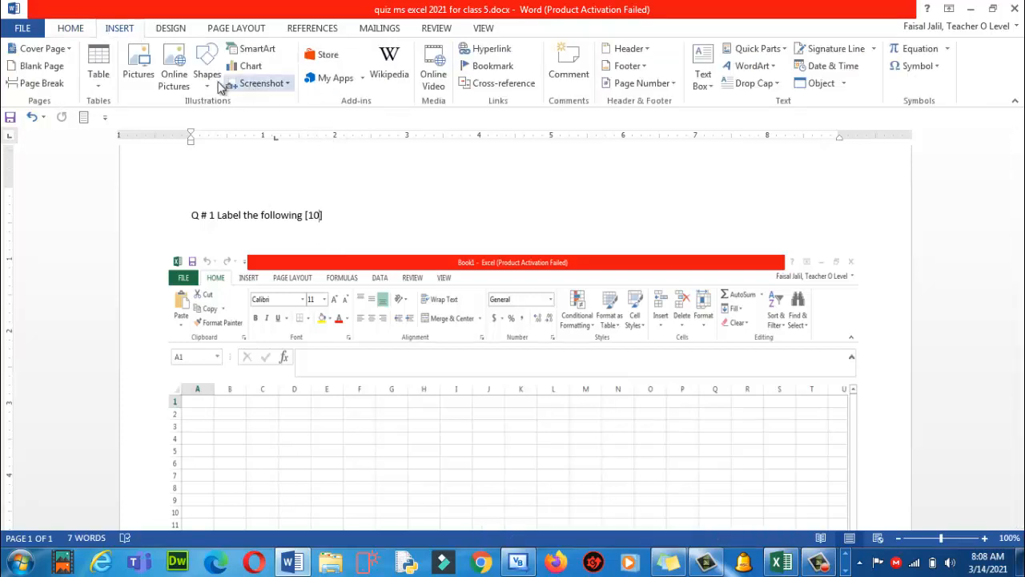
pyautogui.click(210, 80)
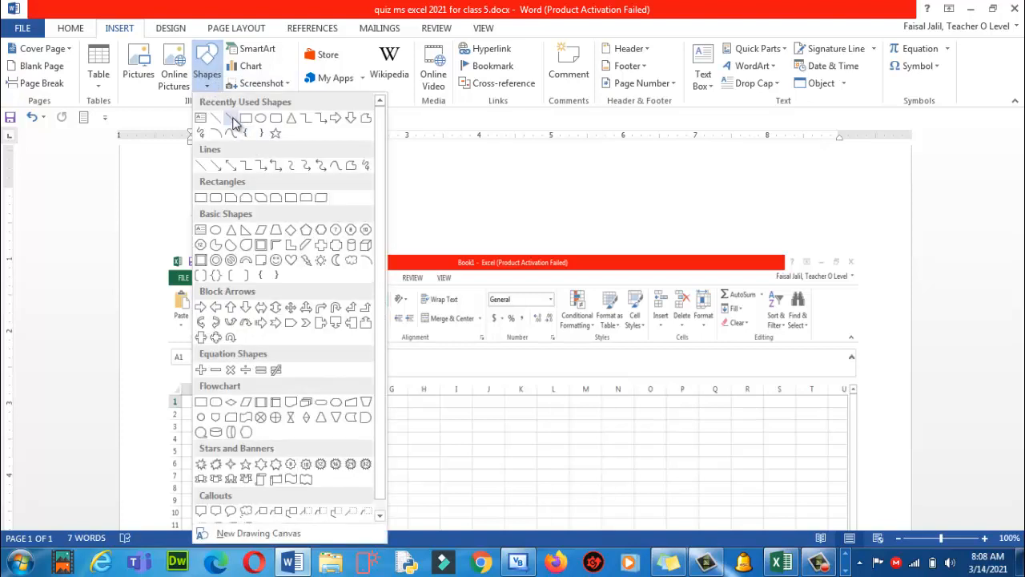
pyautogui.click(233, 123)
pyautogui.moveTo(420, 215); pyautogui.dragTo(461, 253)
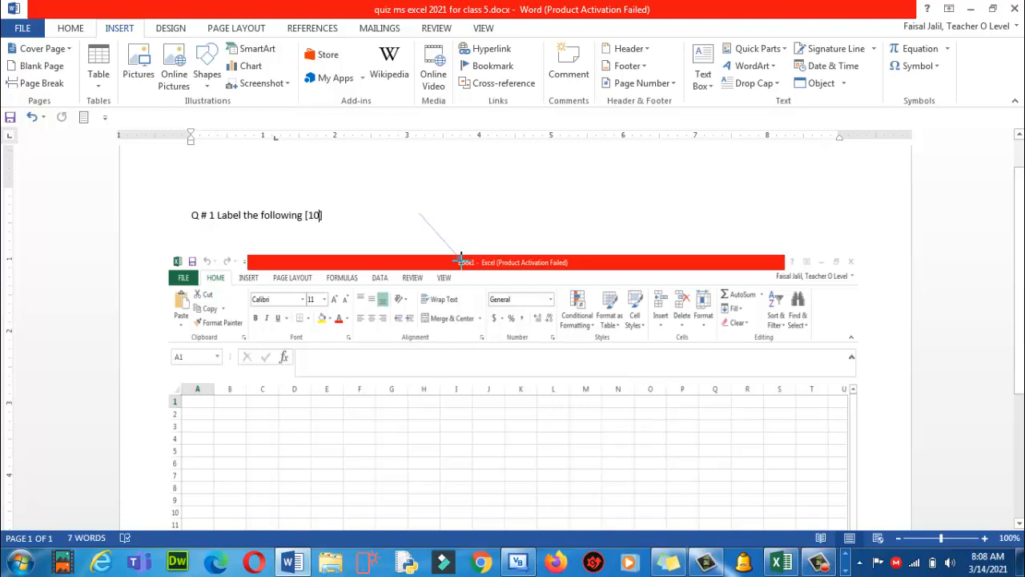
pyautogui.moveTo(461, 258); pyautogui.dragTo(462, 258)
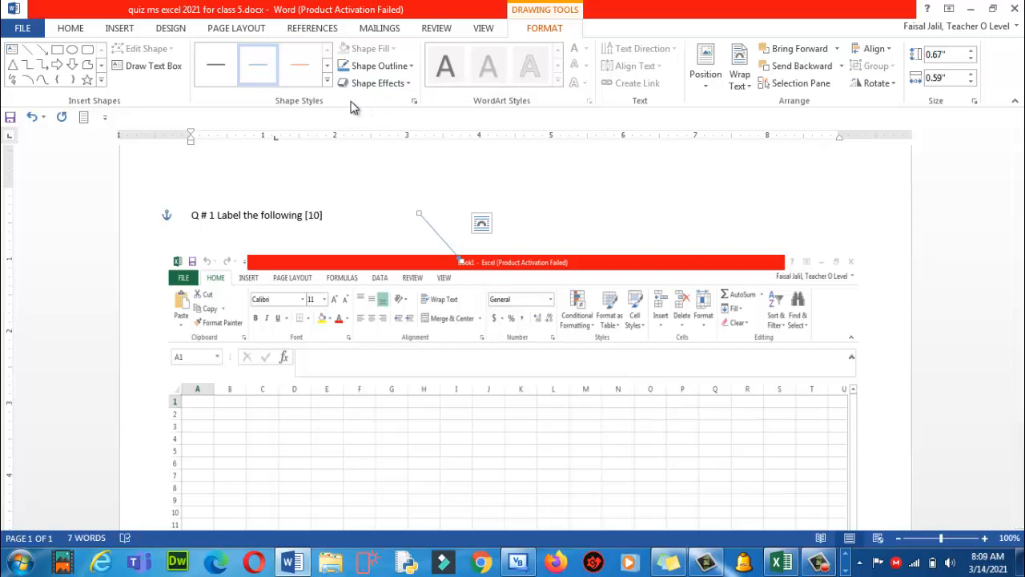
# Apply the Intense Line - Dark 1 style to make the arrow thick and black, then paste a copy
pyautogui.click(328, 84)
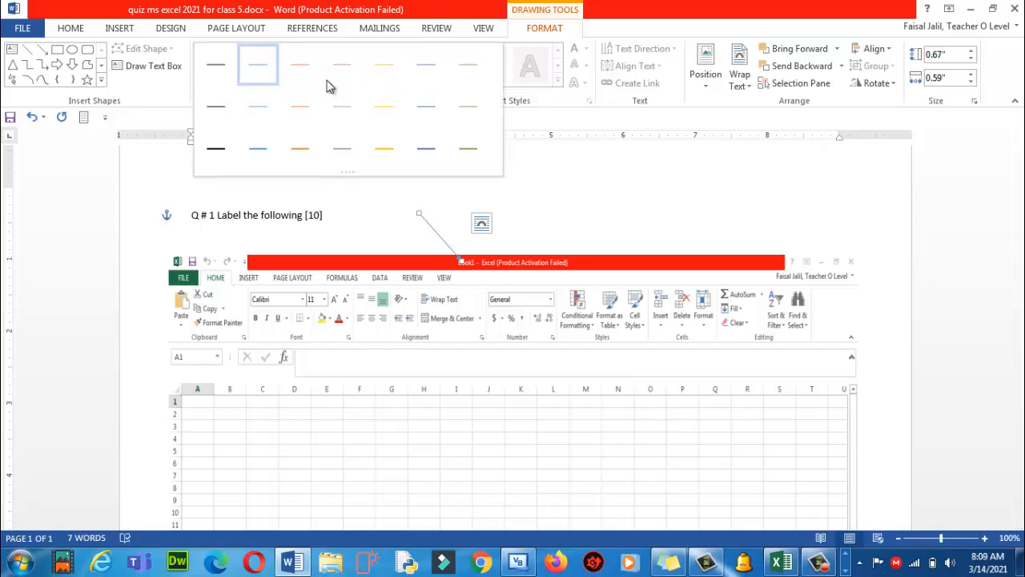
pyautogui.click(218, 152)
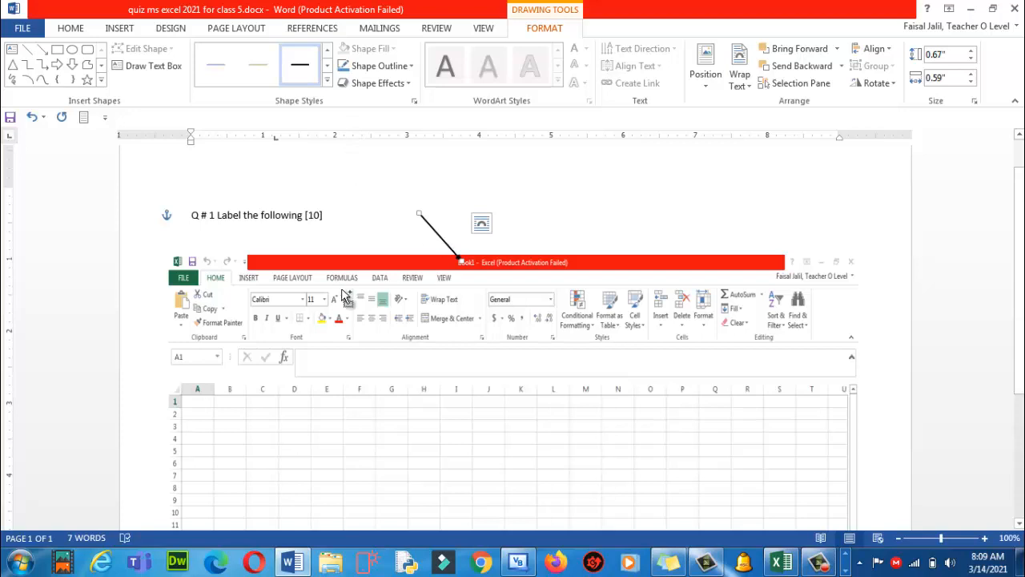
pyautogui.hotkey('ctrl', 'v')
# Move the first arrow copy to point at the screenshot's top-left icons
pyautogui.click(451, 271)
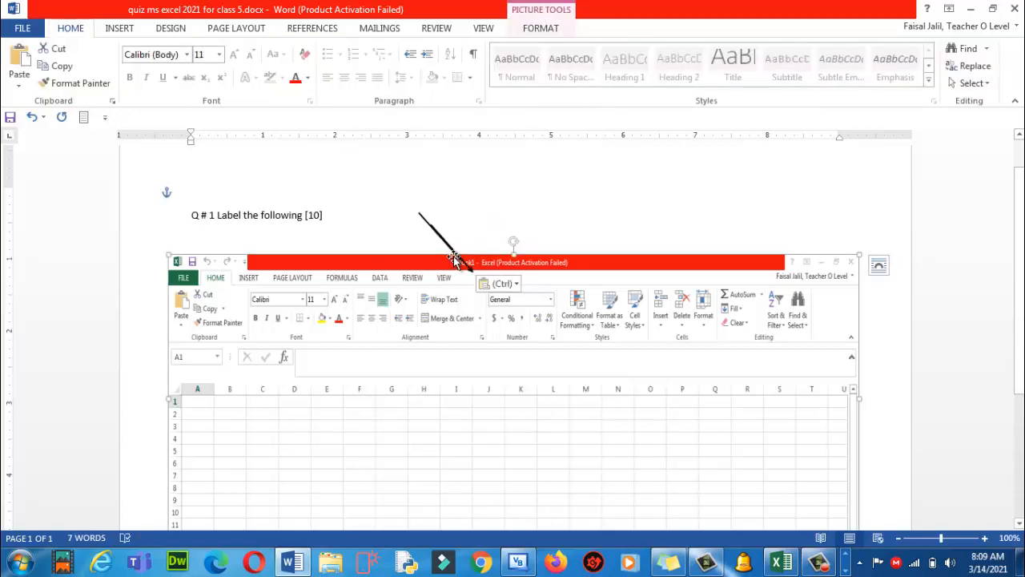
pyautogui.moveTo(469, 268)
pyautogui.mouseDown()
pyautogui.moveTo(303, 361)
pyautogui.moveTo(207, 301)
pyautogui.moveTo(191, 261)
pyautogui.mouseUp()
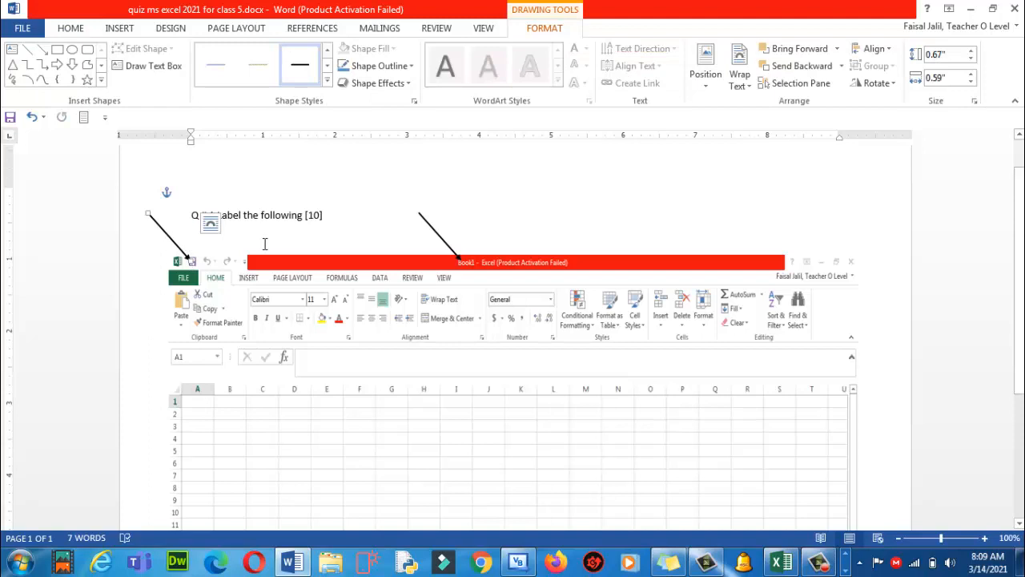
pyautogui.click(210, 222)
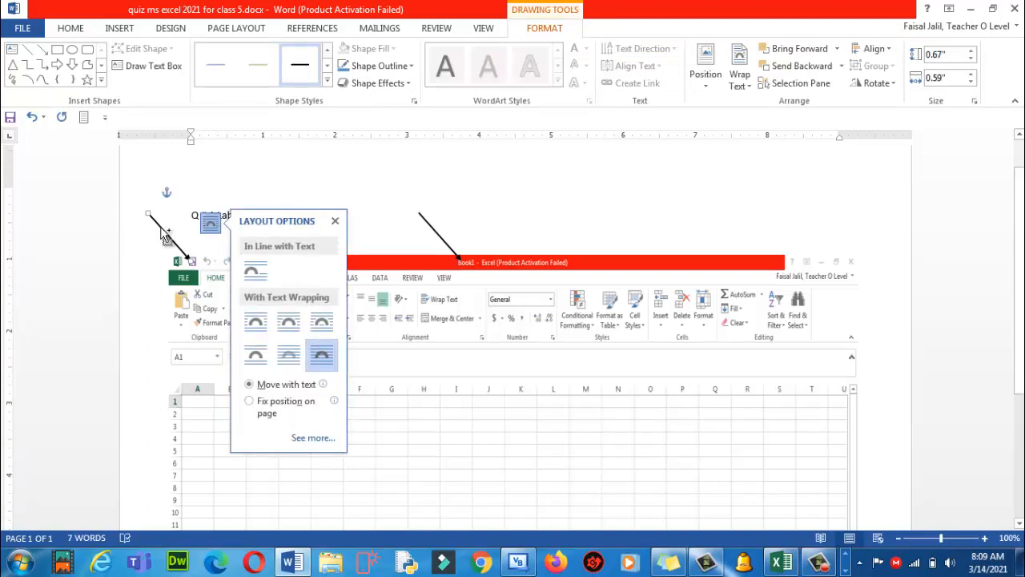
pyautogui.moveTo(161, 232); pyautogui.dragTo(159, 294)
# Paste another arrow copy and angle it from near the question toward the Excel toolbar
pyautogui.hotkey('ctrl', 'v')
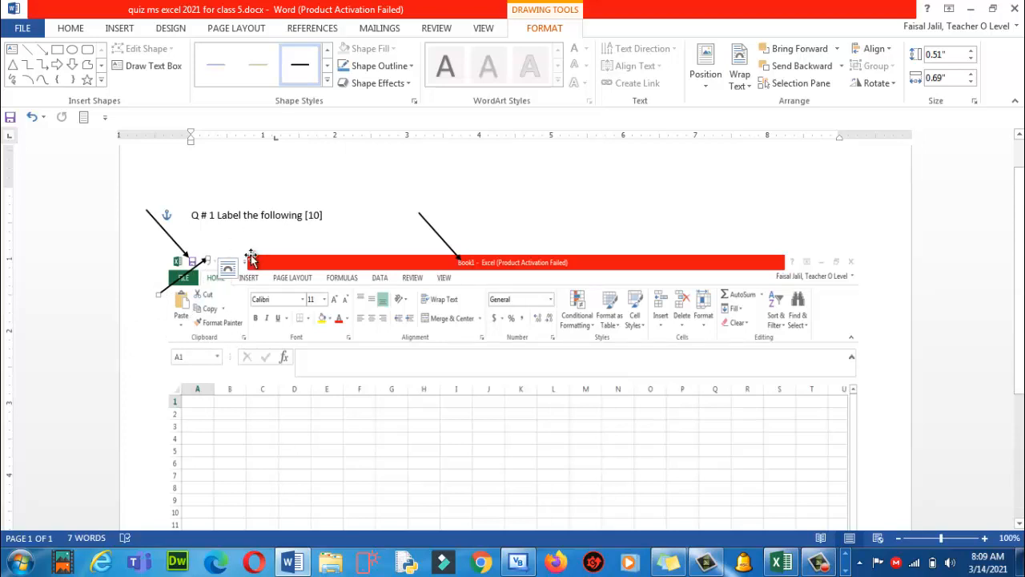
pyautogui.hotkey('ctrl', 'v')
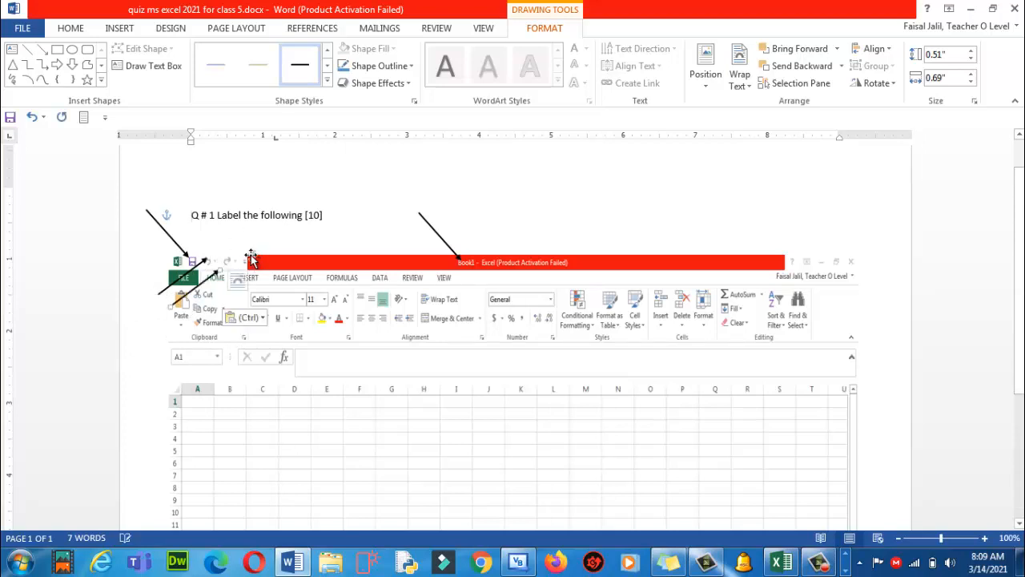
pyautogui.moveTo(208, 278); pyautogui.dragTo(282, 189)
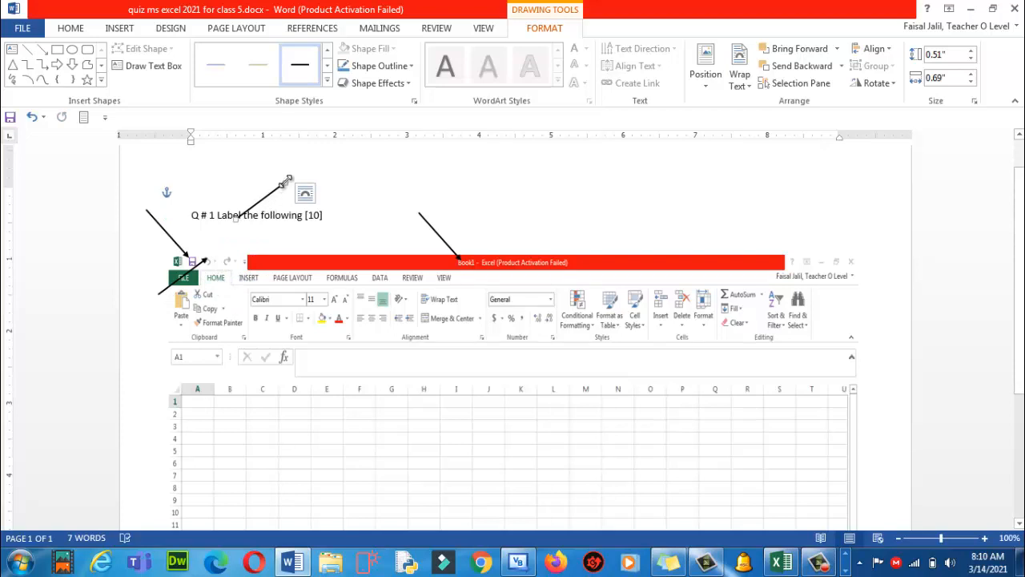
pyautogui.moveTo(286, 183); pyautogui.dragTo(227, 261)
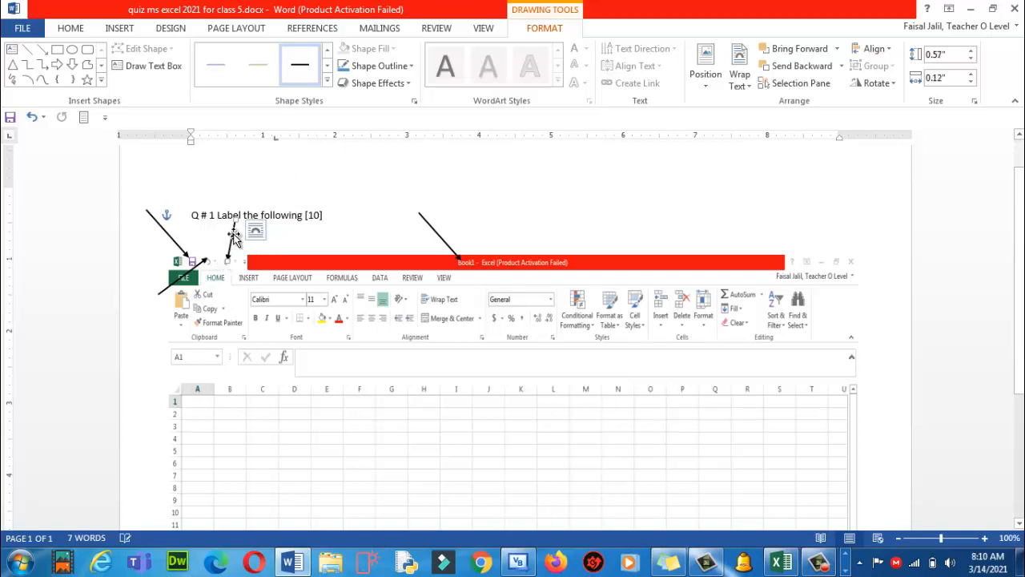
pyautogui.moveTo(239, 220); pyautogui.dragTo(267, 233)
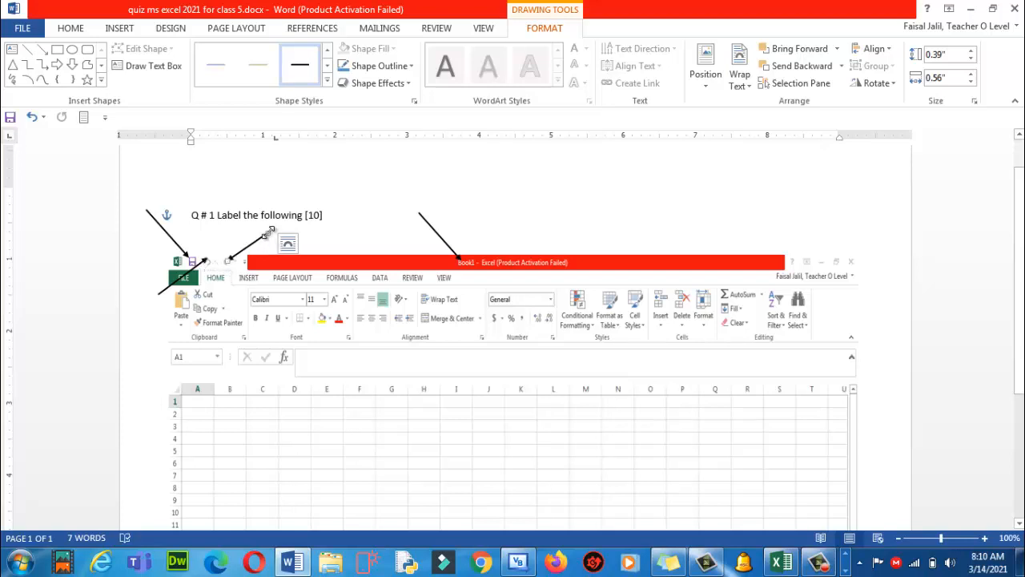
pyautogui.moveTo(268, 231); pyautogui.dragTo(283, 242)
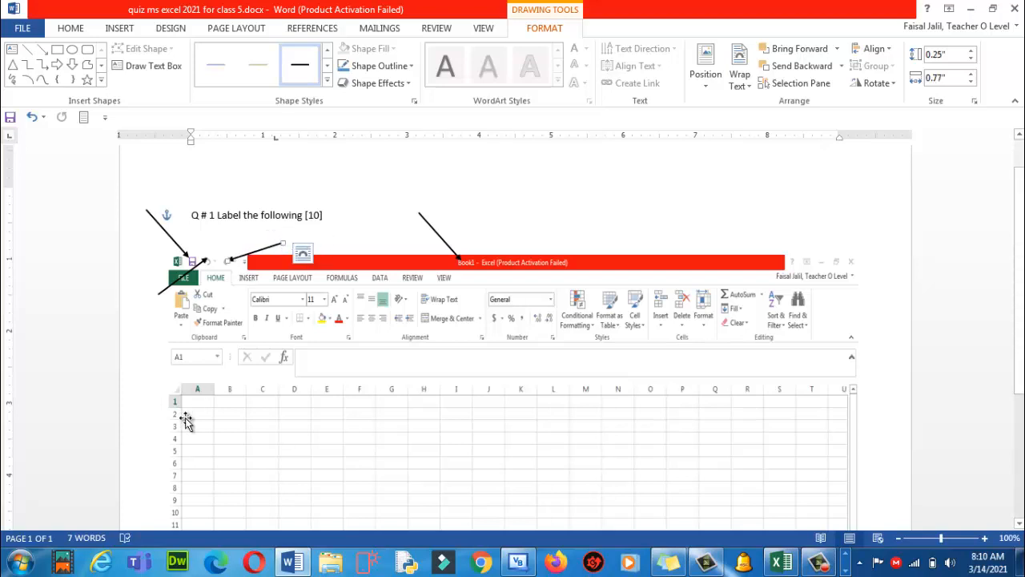
# Nudge the lower-left arrow into place and paste one more copy of it
pyautogui.click(165, 292)
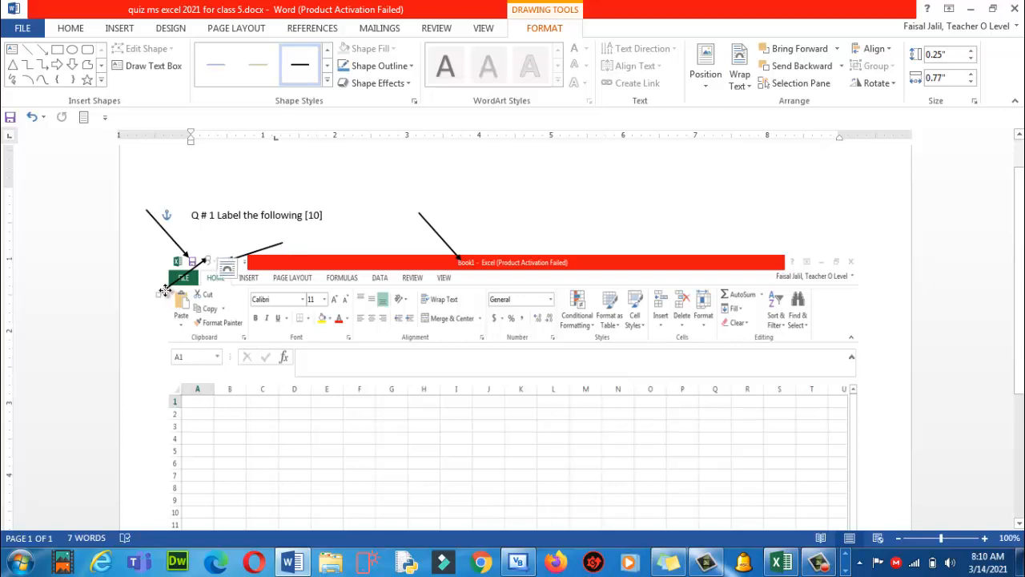
pyautogui.moveTo(166, 292); pyautogui.dragTo(160, 295)
pyautogui.hotkey('ctrl', 'a')
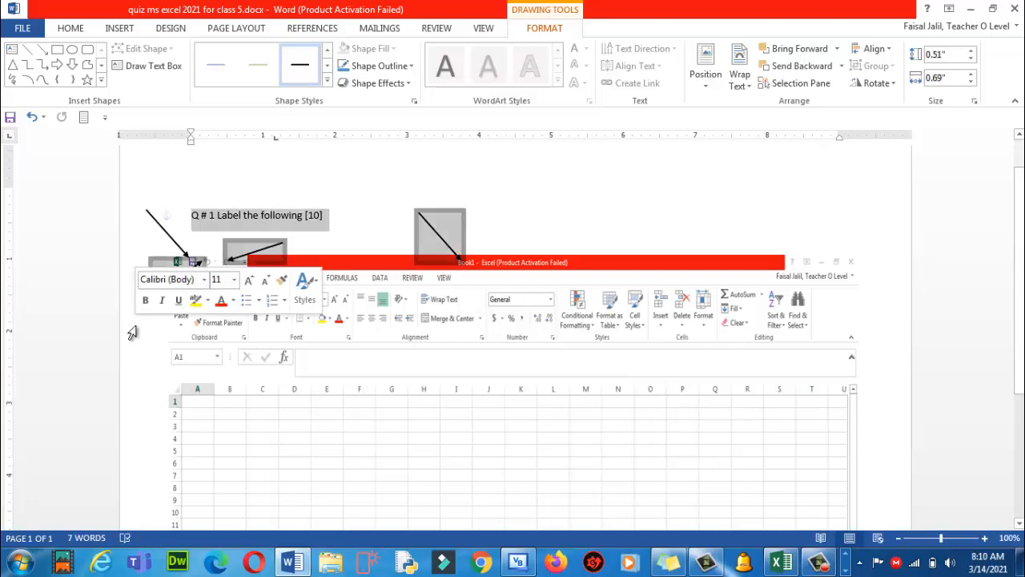
pyautogui.click(488, 172)
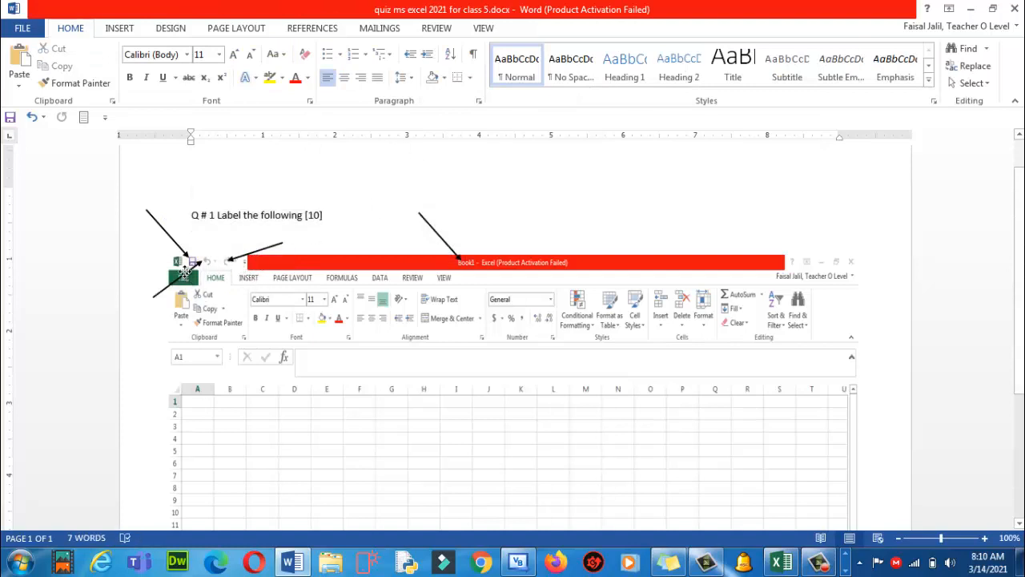
pyautogui.click(185, 274)
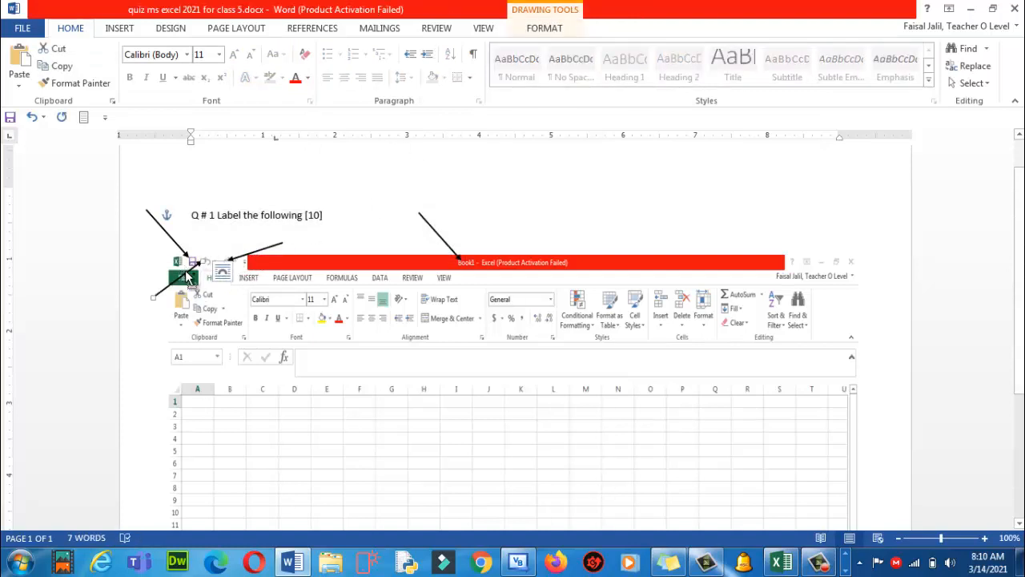
pyautogui.hotkey('ctrl', 'v')
# Stretch an arrow copy across the spreadsheet to point at the formula bar
pyautogui.moveTo(209, 278); pyautogui.dragTo(398, 378)
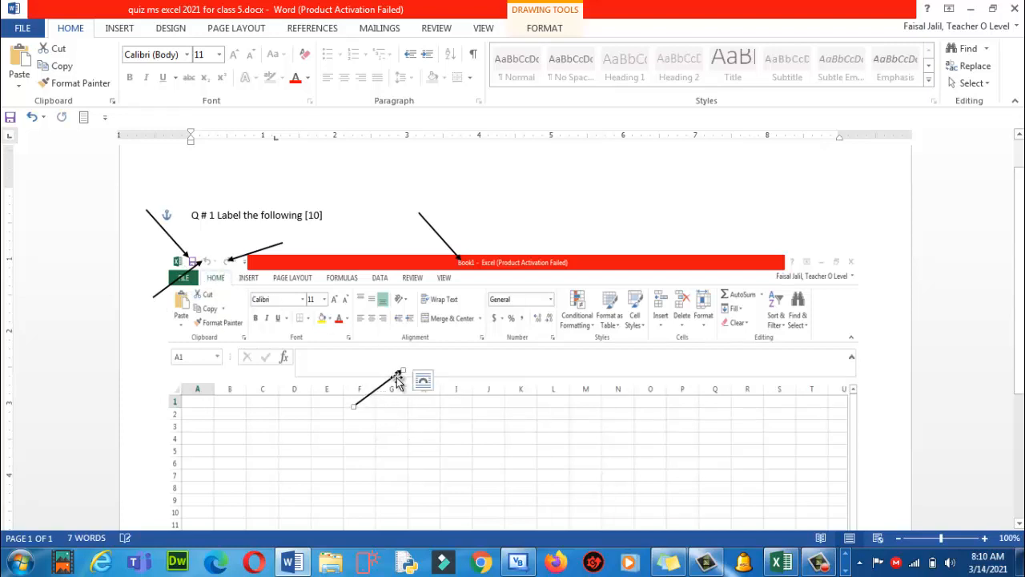
pyautogui.moveTo(353, 405); pyautogui.dragTo(592, 242)
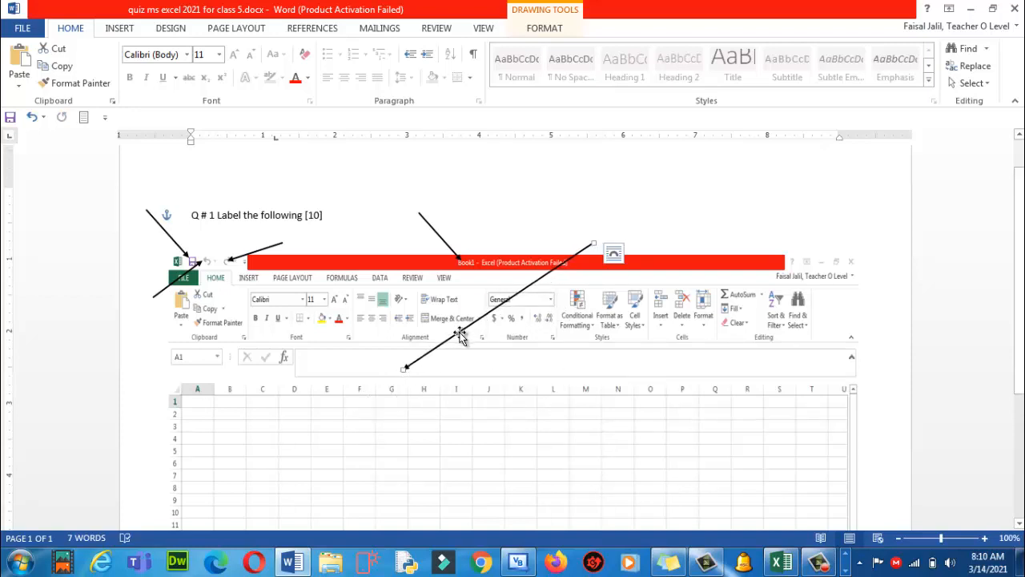
pyautogui.moveTo(461, 335); pyautogui.dragTo(465, 320)
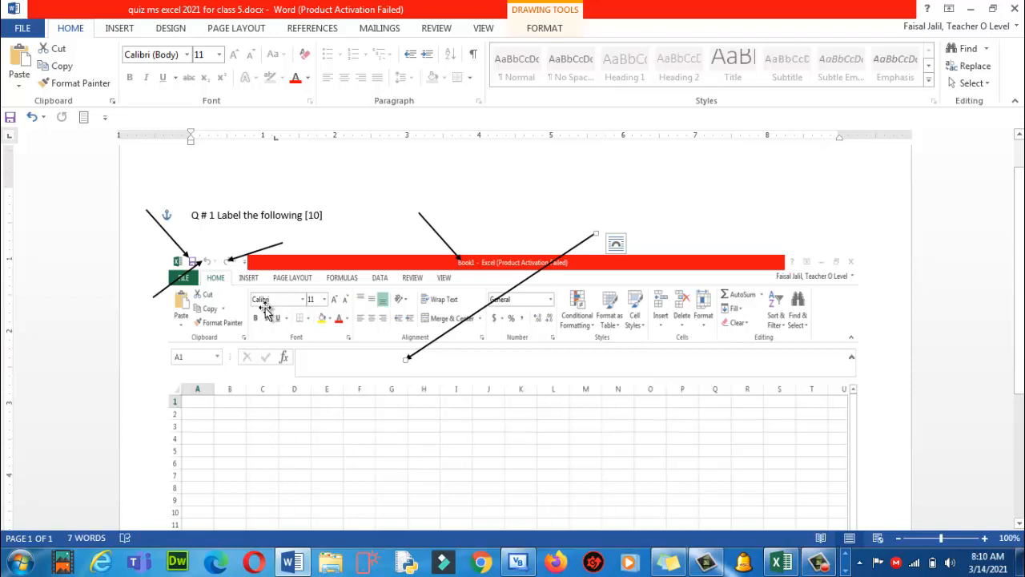
# Paste copies of the short arrow, placing one in the grid and one pointing at the Font group
pyautogui.click(189, 279)
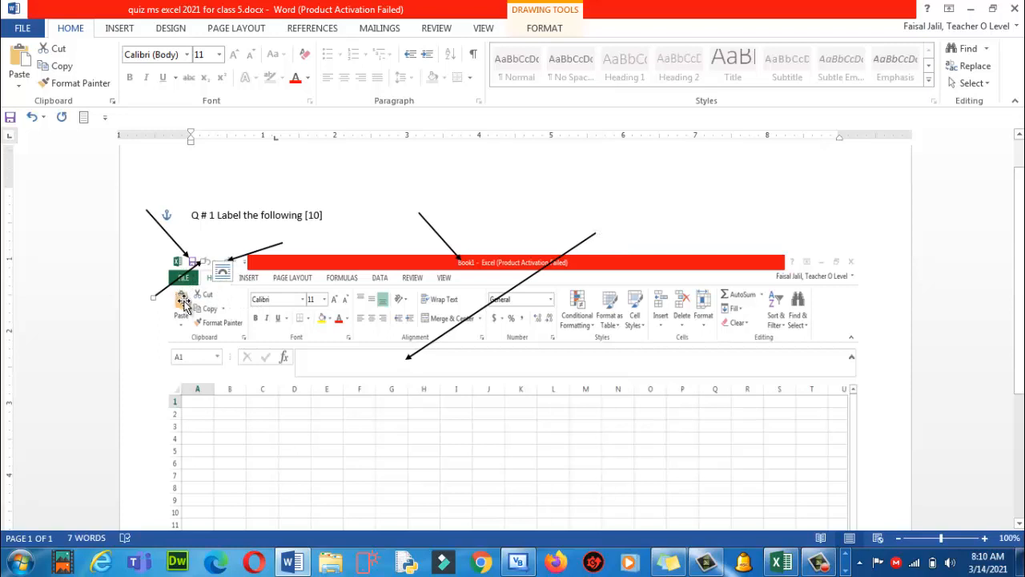
pyautogui.hotkey('ctrl', 'v')
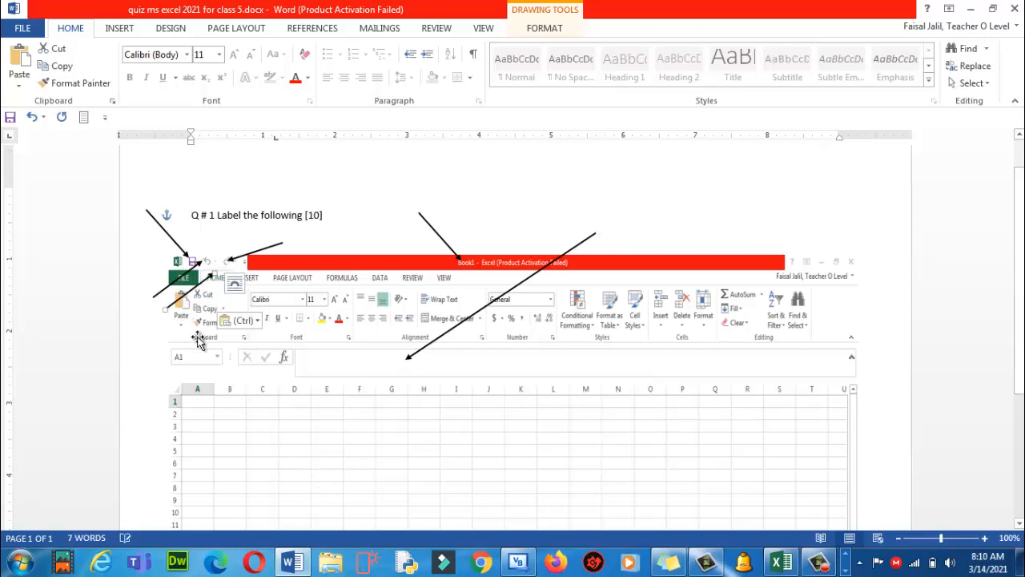
pyautogui.moveTo(188, 288); pyautogui.dragTo(153, 382)
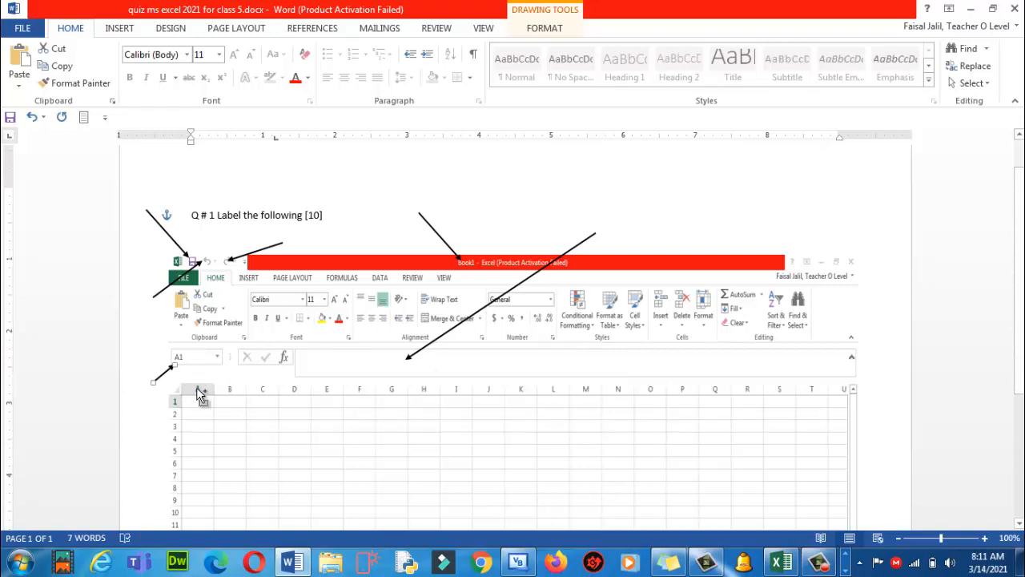
pyautogui.hotkey('ctrl', 'v')
pyautogui.moveTo(252, 404); pyautogui.dragTo(300, 425)
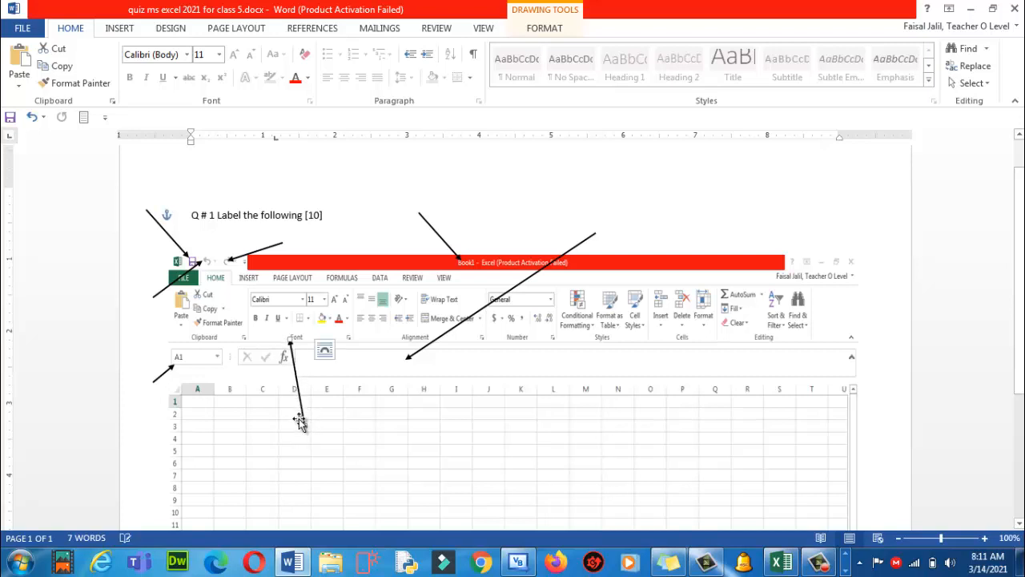
pyautogui.click(267, 426)
pyautogui.moveTo(292, 357); pyautogui.dragTo(298, 358)
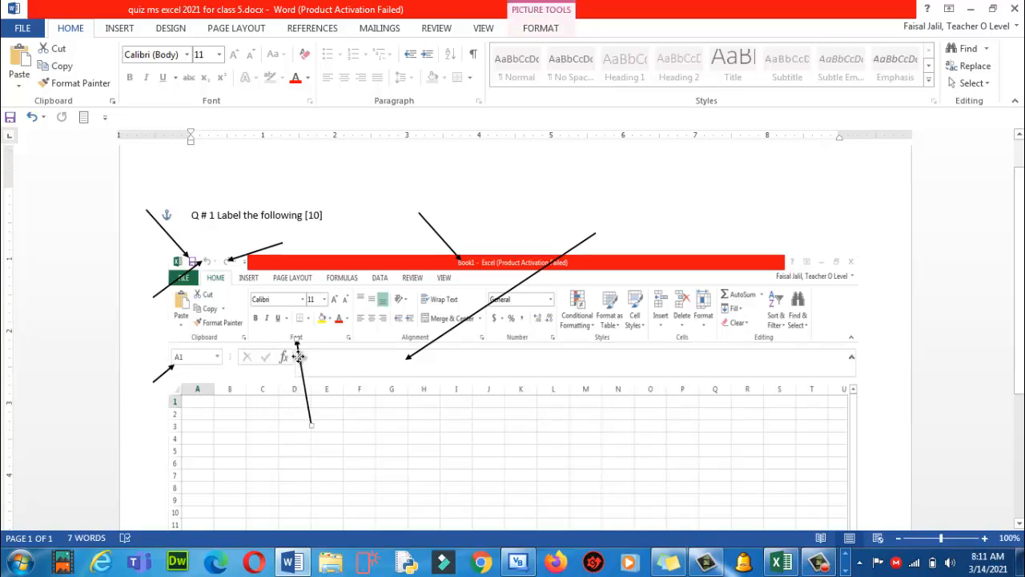
pyautogui.click(273, 491)
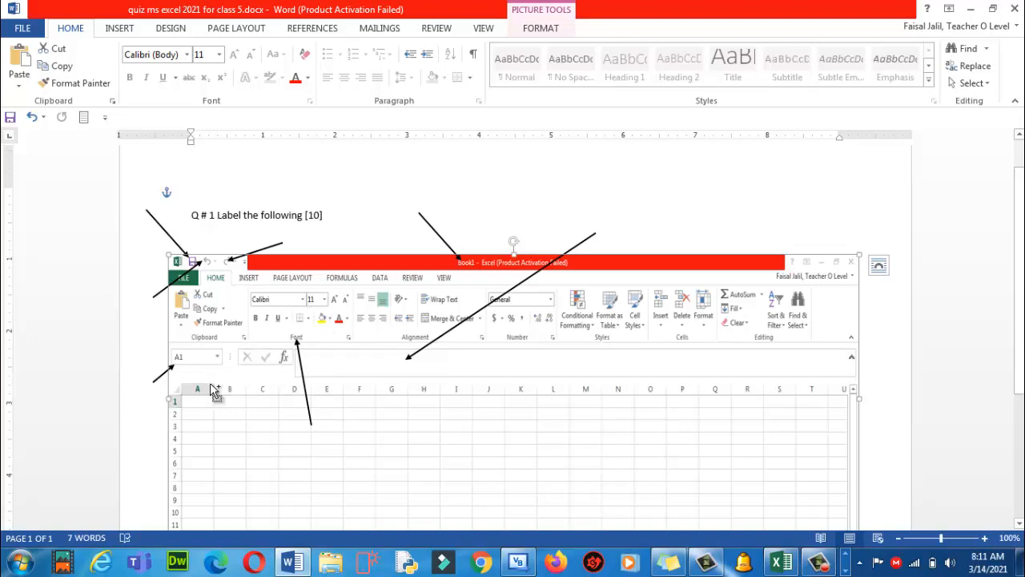
# Add a small arrow pointing at Format Painter, then copy the short Name Box arrow
pyautogui.hotkey('ctrl', 'v')
pyautogui.moveTo(240, 411)
pyautogui.mouseDown()
pyautogui.moveTo(249, 432)
pyautogui.moveTo(209, 337)
pyautogui.moveTo(248, 440)
pyautogui.moveTo(236, 445)
pyautogui.moveTo(235, 422)
pyautogui.moveTo(241, 429)
pyautogui.mouseUp()
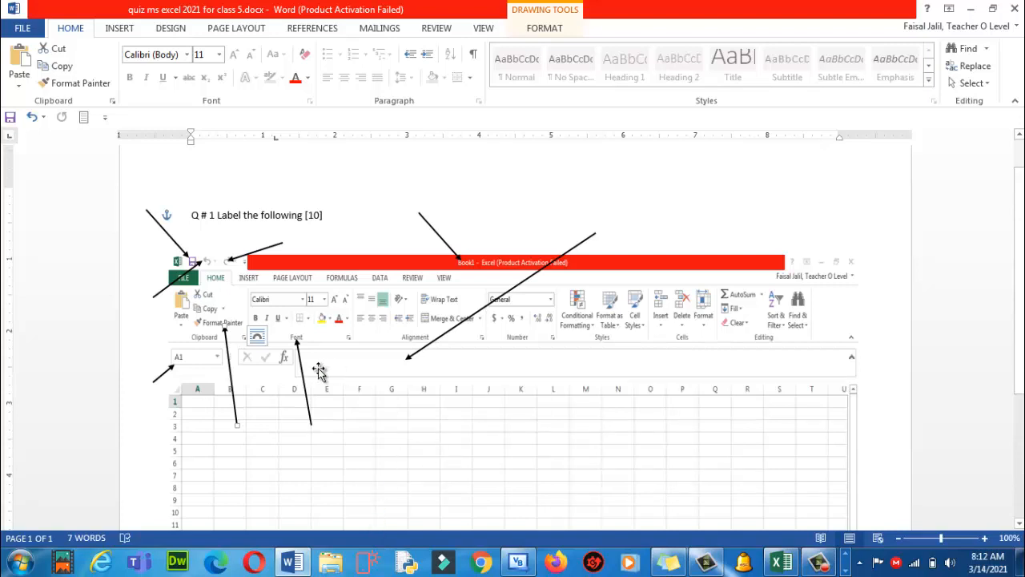
pyautogui.click(168, 373)
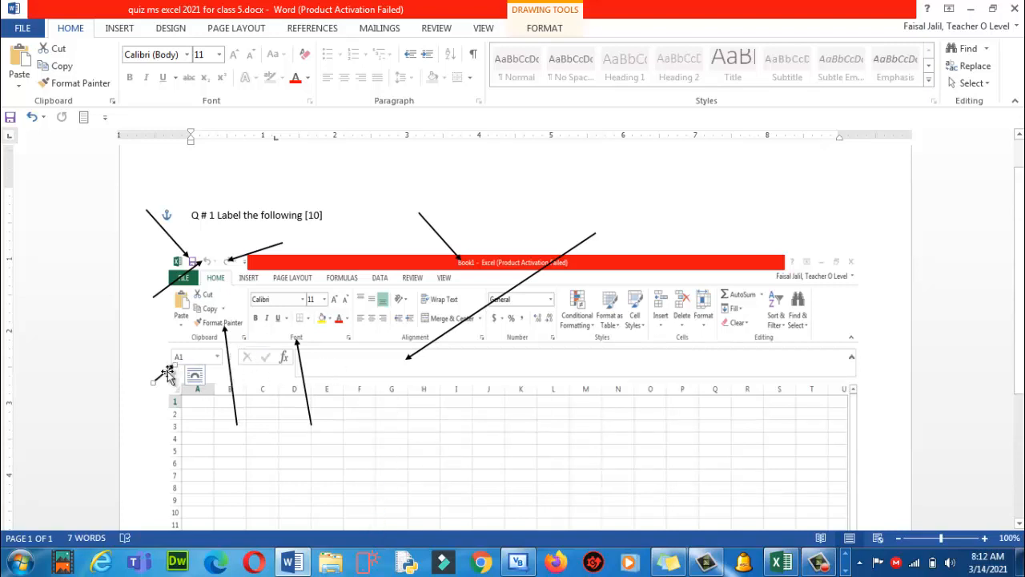
pyautogui.hotkey('ctrl', 'v')
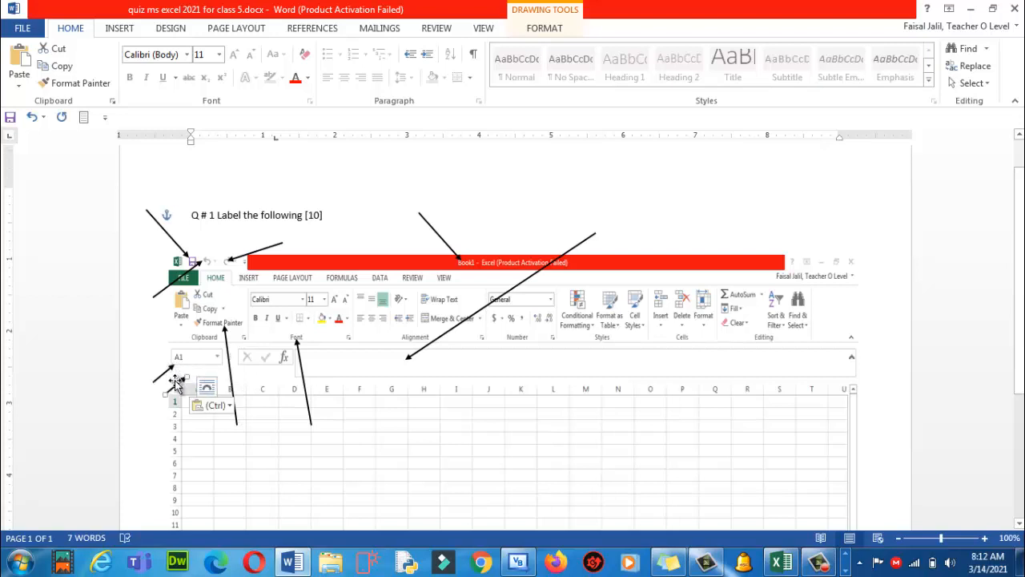
# Move an arrow copy into the grid and lengthen it to point into the Font group
pyautogui.moveTo(176, 383); pyautogui.dragTo(387, 448)
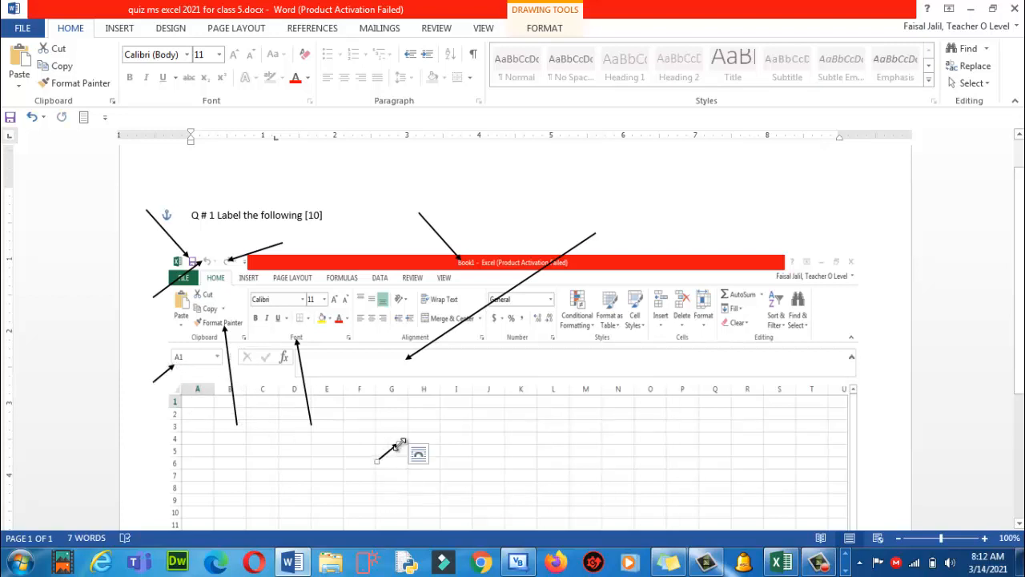
pyautogui.moveTo(398, 443); pyautogui.dragTo(306, 321)
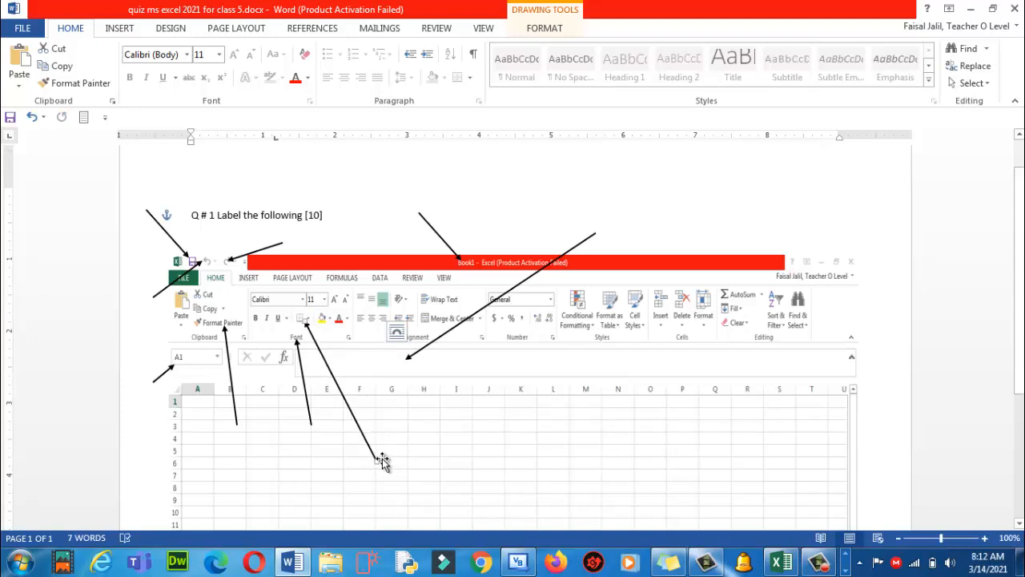
pyautogui.moveTo(377, 458); pyautogui.dragTo(396, 426)
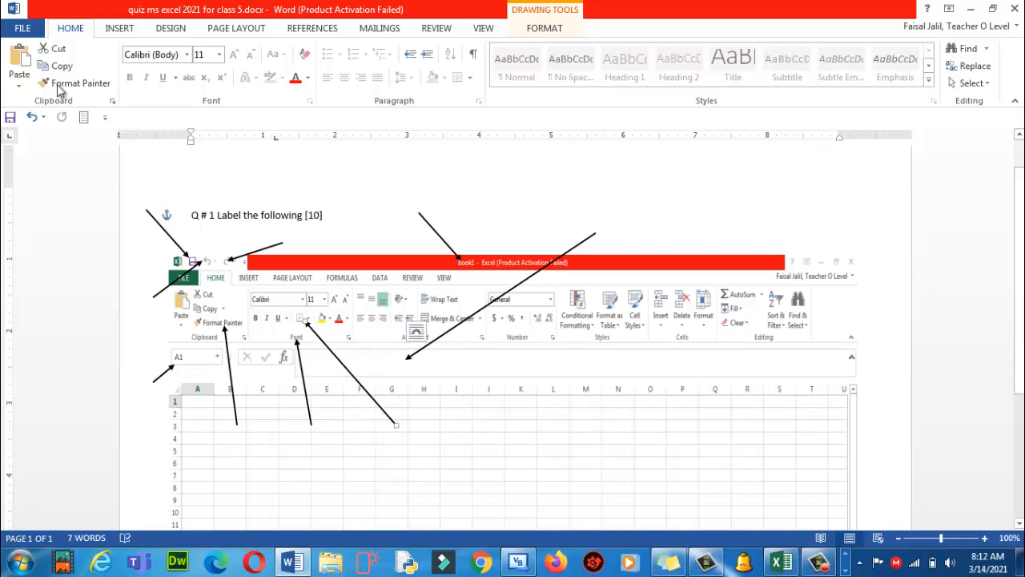
# Duplicate the small arrow and stretch it vertically up to the alignment buttons
pyautogui.click(164, 372)
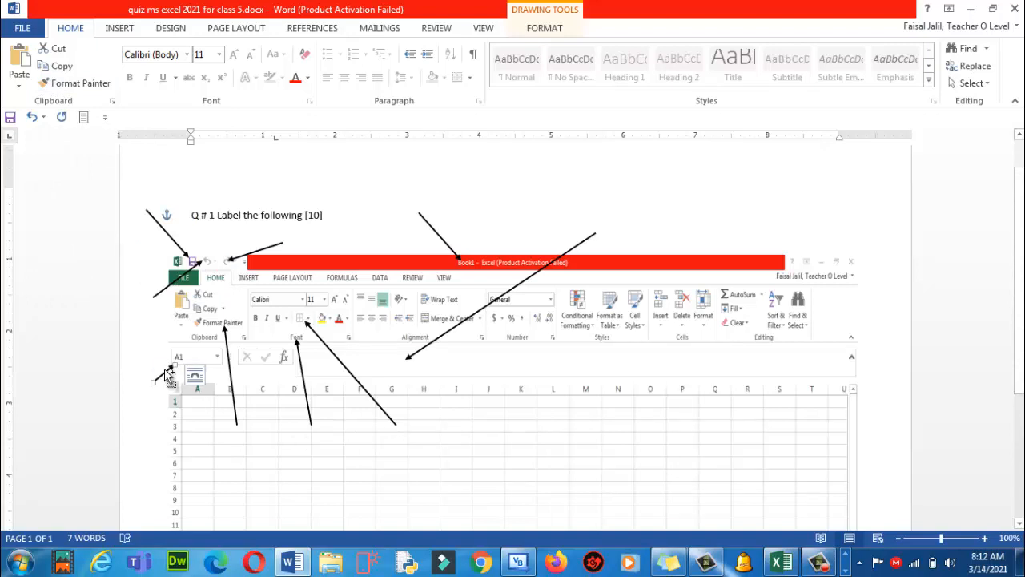
pyautogui.keyDown('ctrl'); pyautogui.moveTo(168, 376); pyautogui.dragTo(295, 457); pyautogui.keyUp('ctrl')
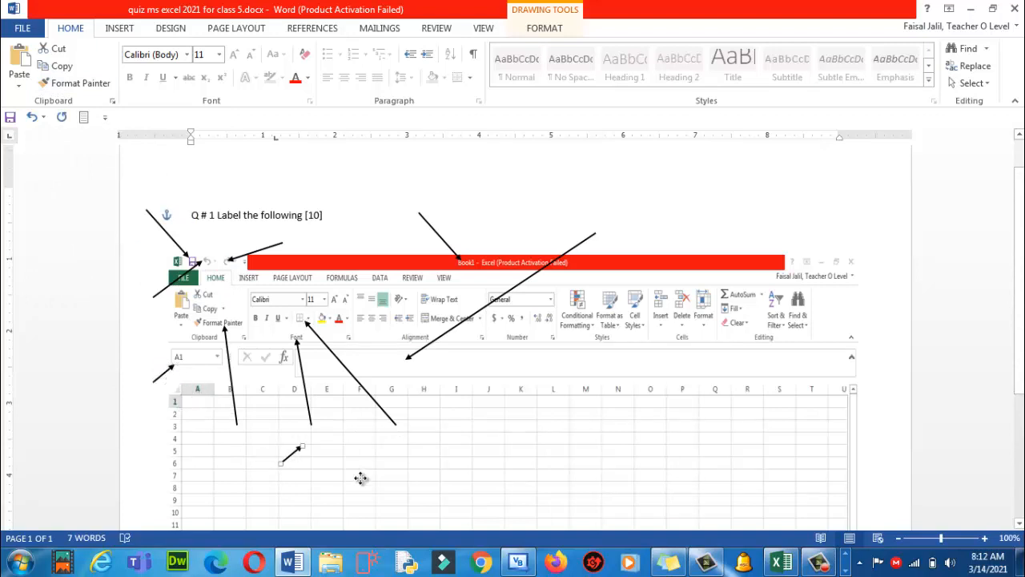
pyautogui.moveTo(361, 478); pyautogui.dragTo(382, 484)
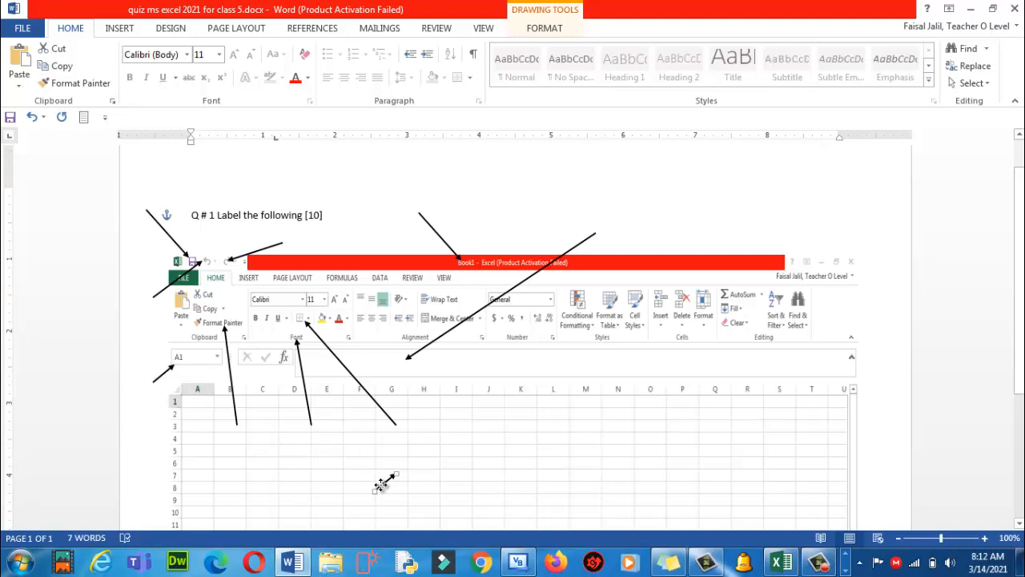
pyautogui.moveTo(382, 484); pyautogui.dragTo(376, 238)
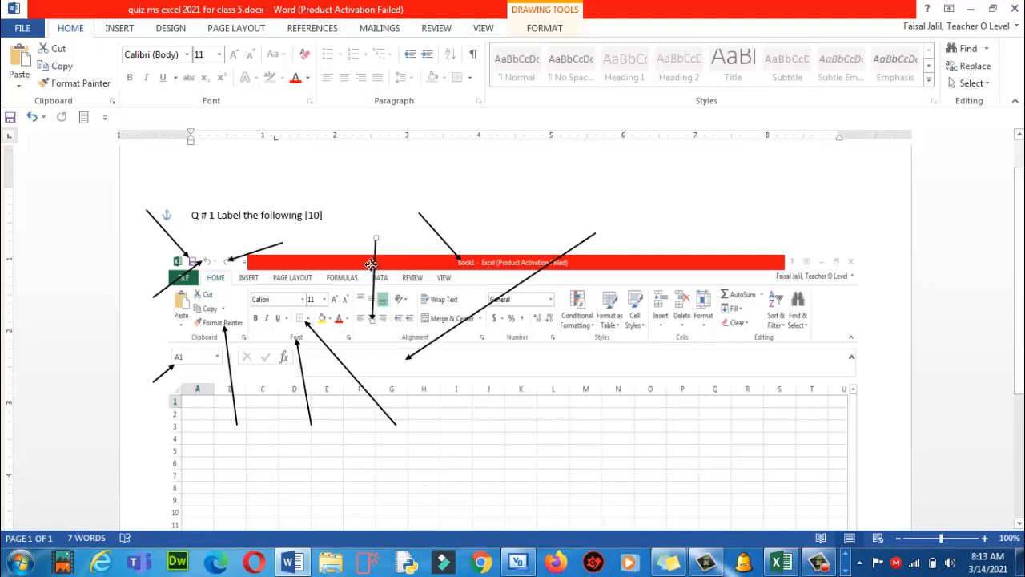
pyautogui.moveTo(372, 268); pyautogui.dragTo(368, 263)
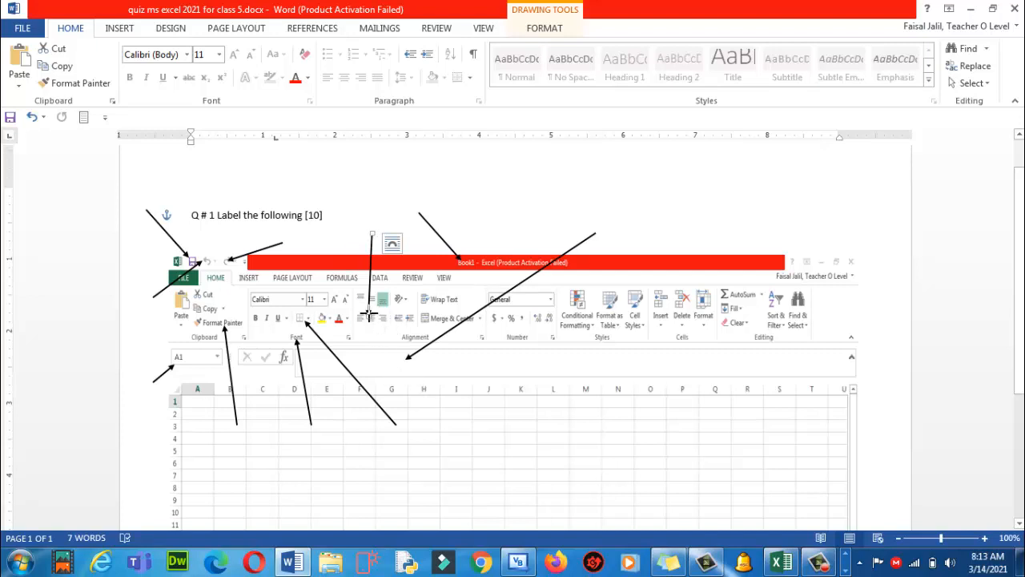
pyautogui.moveTo(369, 314); pyautogui.dragTo(369, 311)
# Paste another copy of the small lower-left arrow and drag it toward the row numbers
pyautogui.click(164, 371)
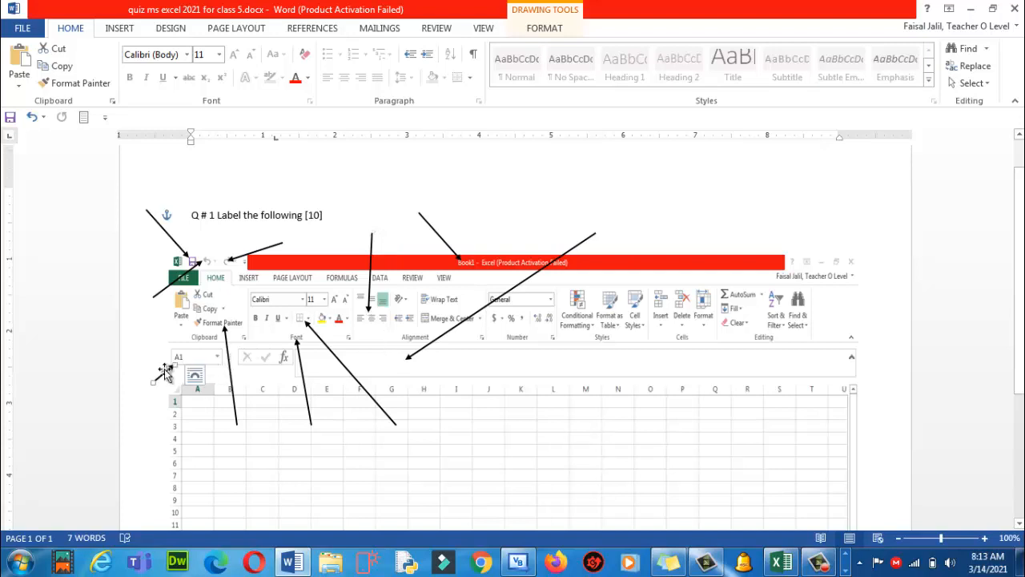
pyautogui.hotkey('ctrl', 'v')
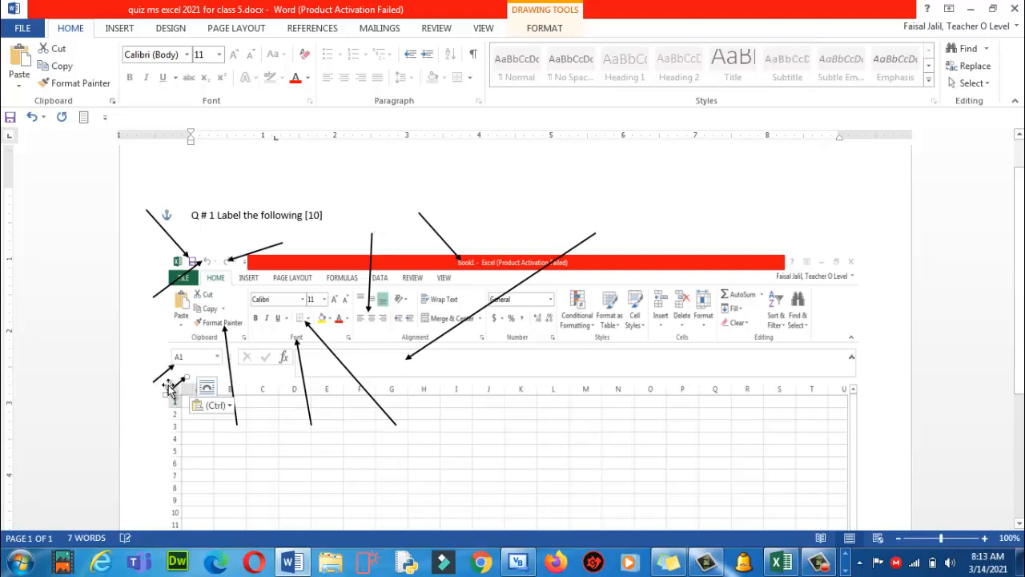
pyautogui.moveTo(256, 513)
pyautogui.mouseDown()
pyautogui.moveTo(156, 356)
pyautogui.moveTo(143, 358)
pyautogui.moveTo(166, 343)
pyautogui.mouseUp()
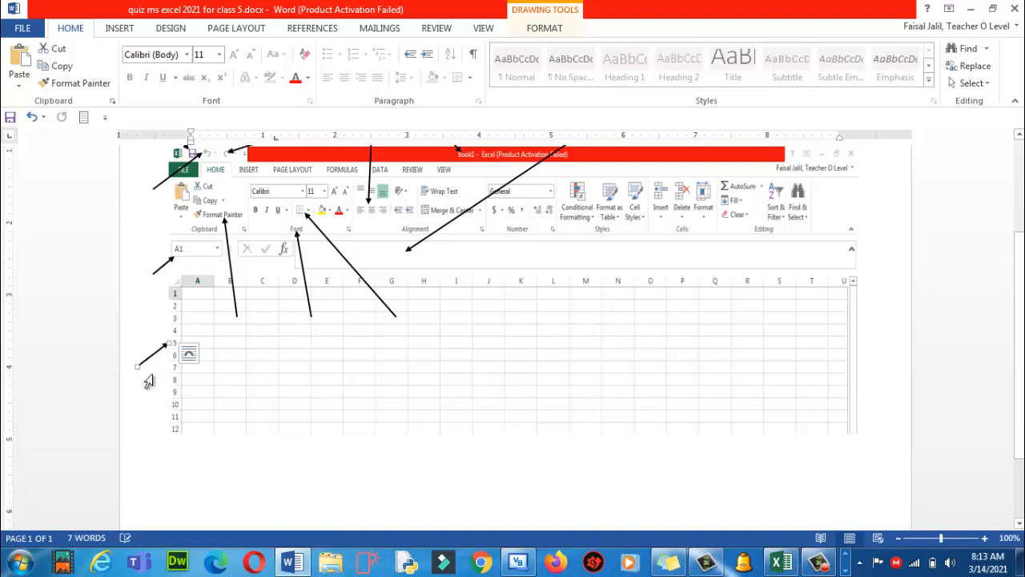
# Copy the small left arrow and angle the copy to point at the column N header
pyautogui.tripleClick(142, 390)
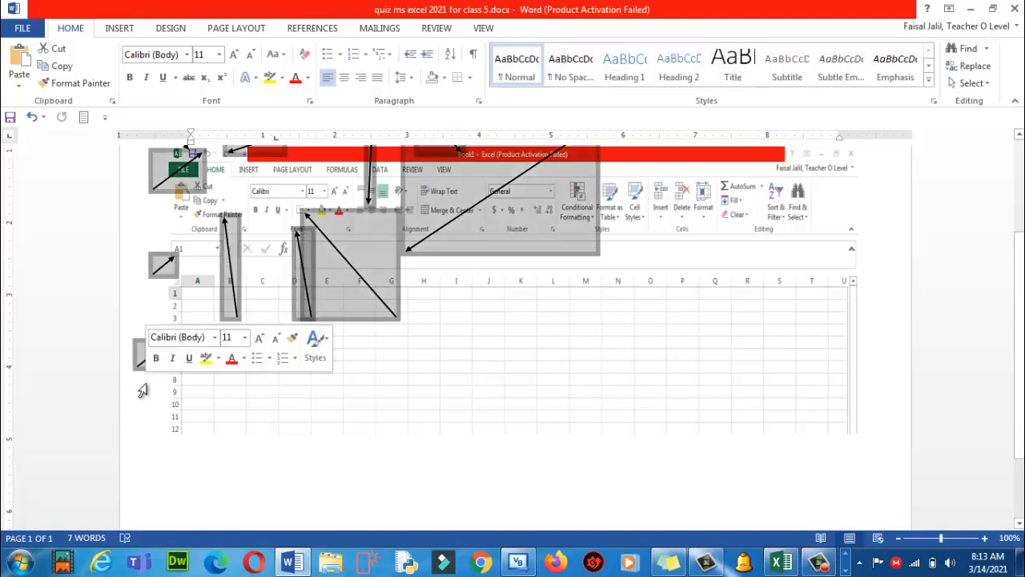
pyautogui.click(265, 436)
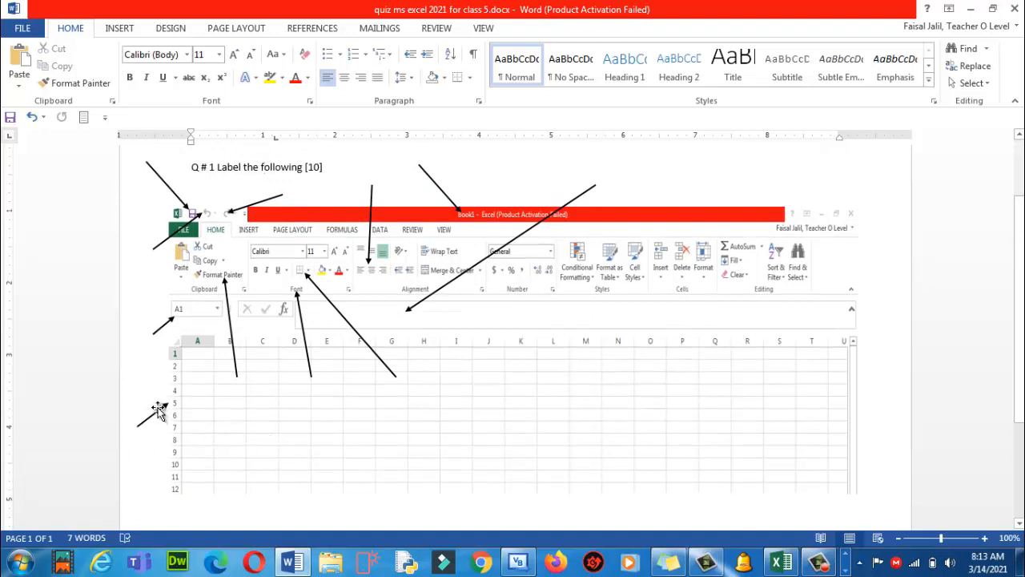
pyautogui.click(161, 409)
pyautogui.hotkey('ctrl', 'c')
pyautogui.hotkey('ctrl', 'v')
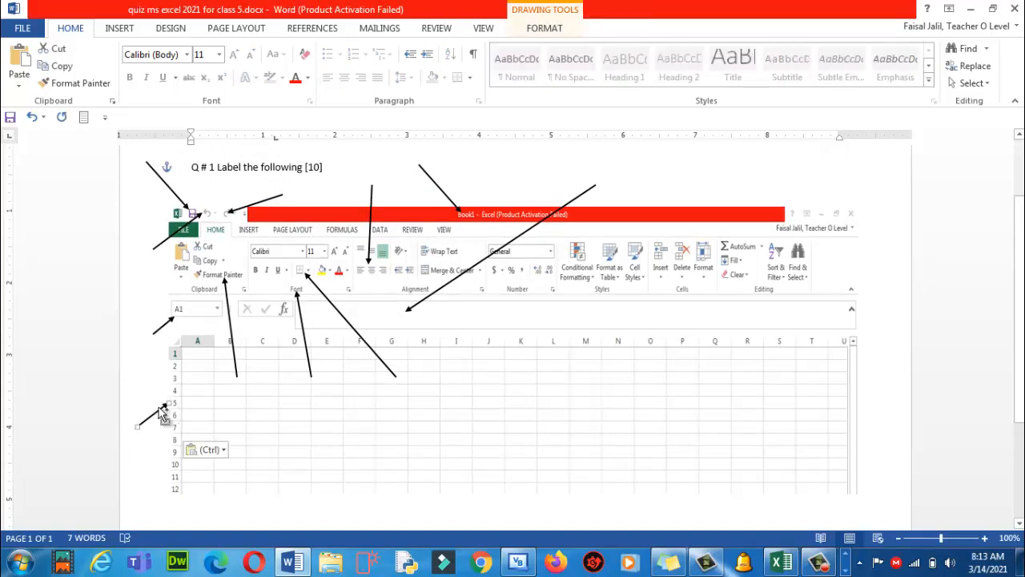
pyautogui.moveTo(173, 420); pyautogui.dragTo(704, 300)
pyautogui.moveTo(702, 341); pyautogui.dragTo(678, 408)
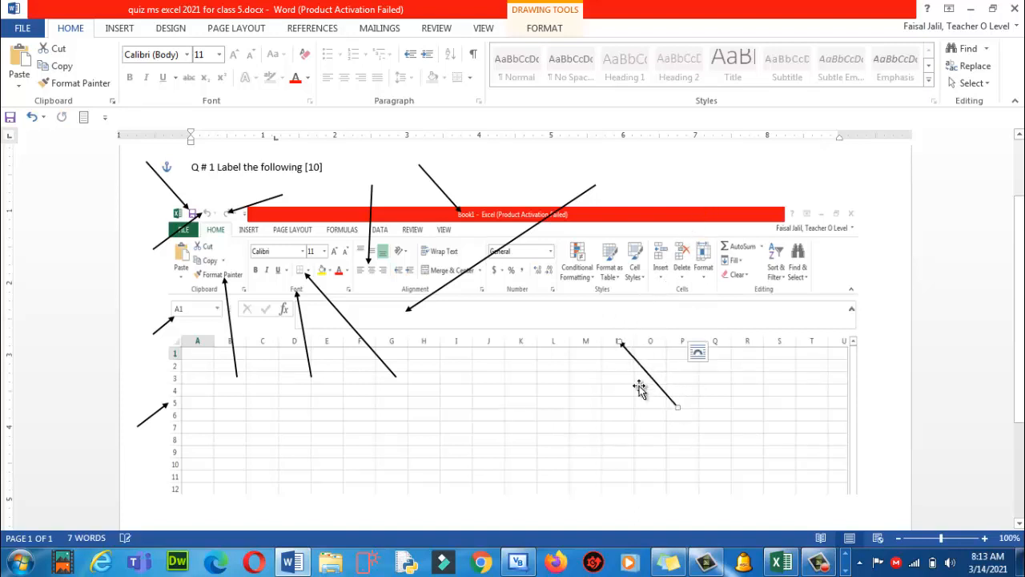
pyautogui.click(603, 391)
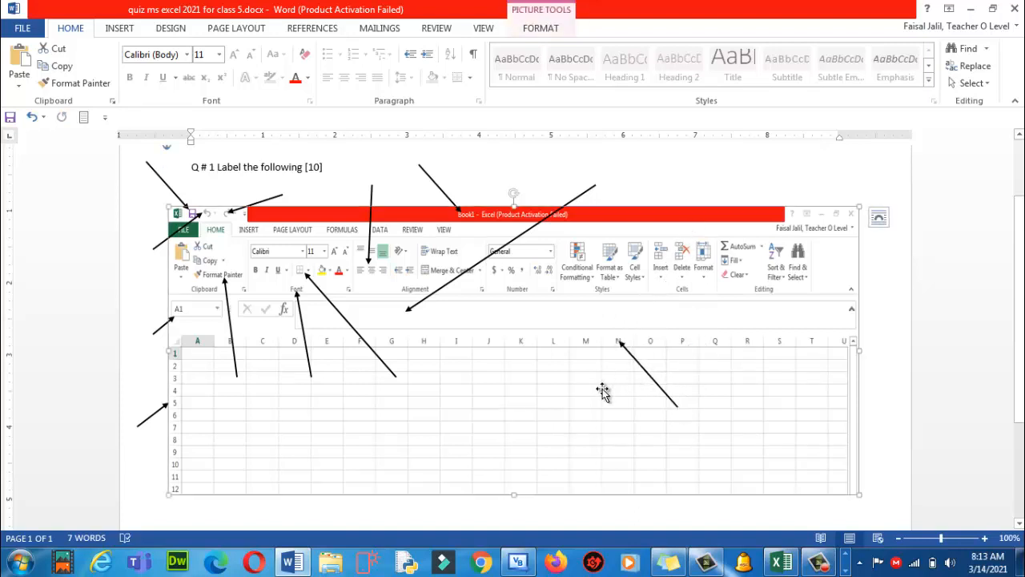
# Duplicate the row 5 arrow and move the copy down near rows 8–10
pyautogui.click(160, 407)
pyautogui.hotkey('ctrl', 'c')
pyautogui.hotkey('ctrl', 'v')
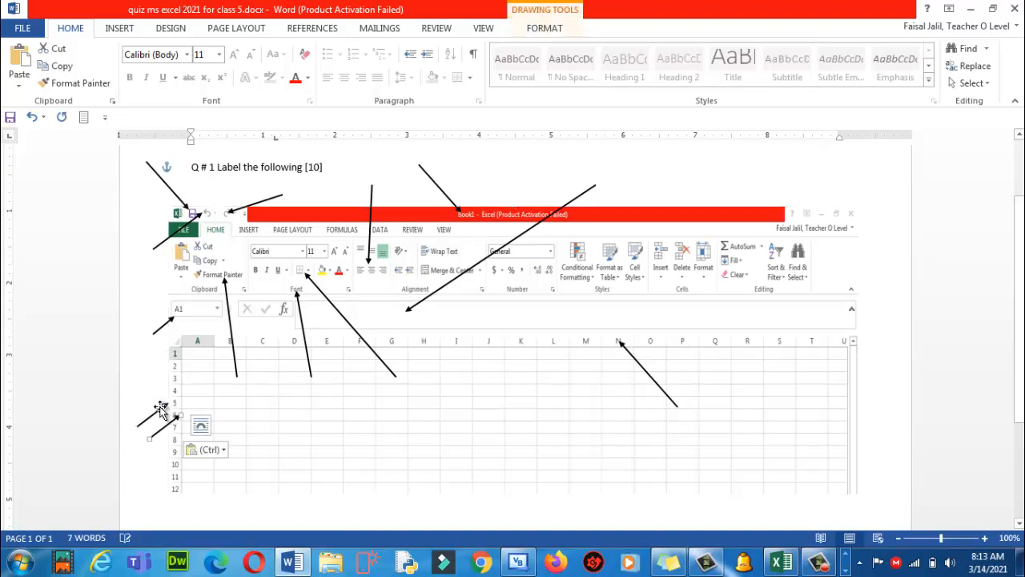
pyautogui.moveTo(164, 423); pyautogui.dragTo(433, 447)
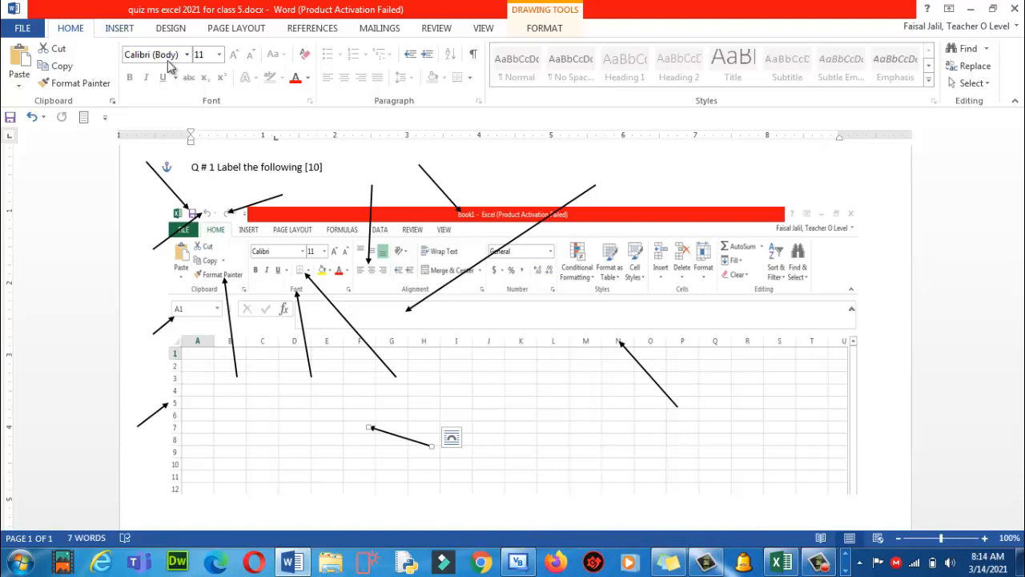
# Draw a text box at the grid arrow's tail and type 'Cell /address of this cell is F7'
pyautogui.click(120, 32)
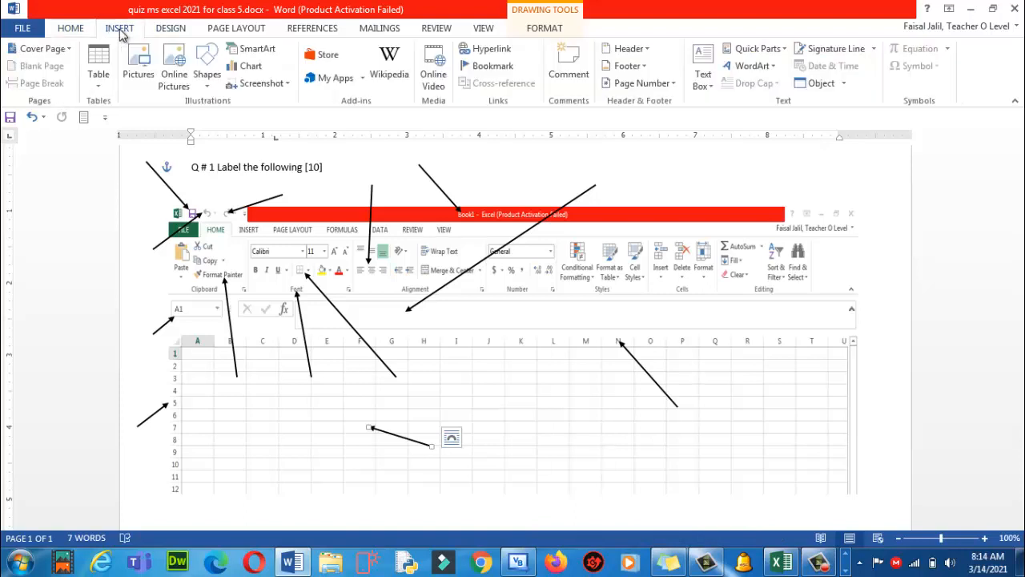
pyautogui.click(70, 29)
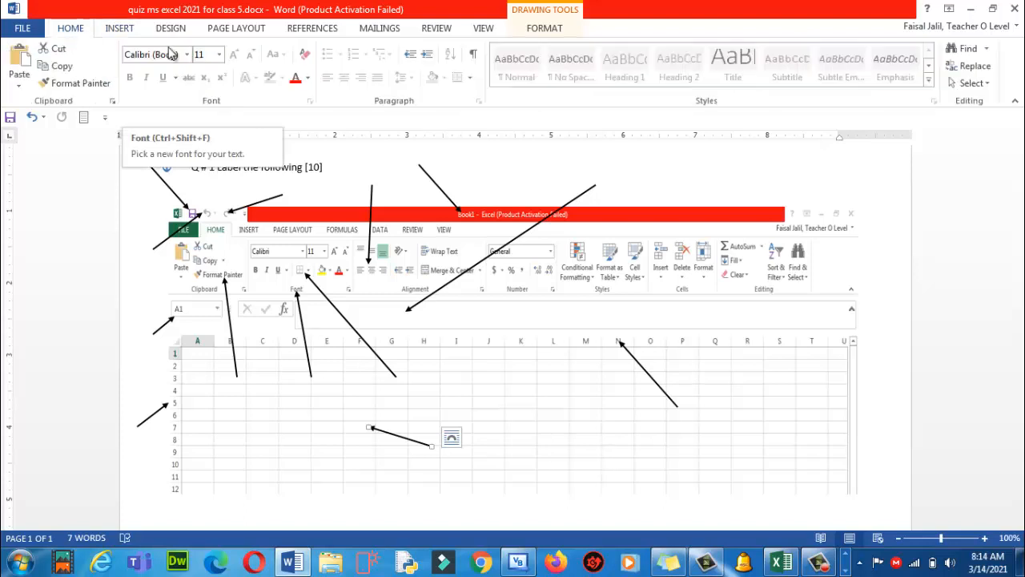
pyautogui.click(120, 28)
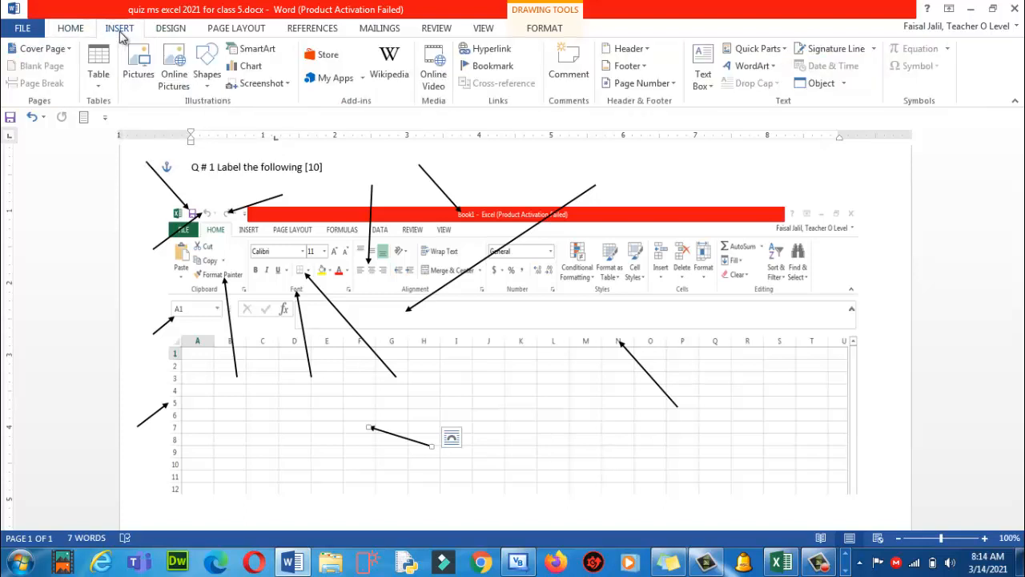
pyautogui.click(207, 87)
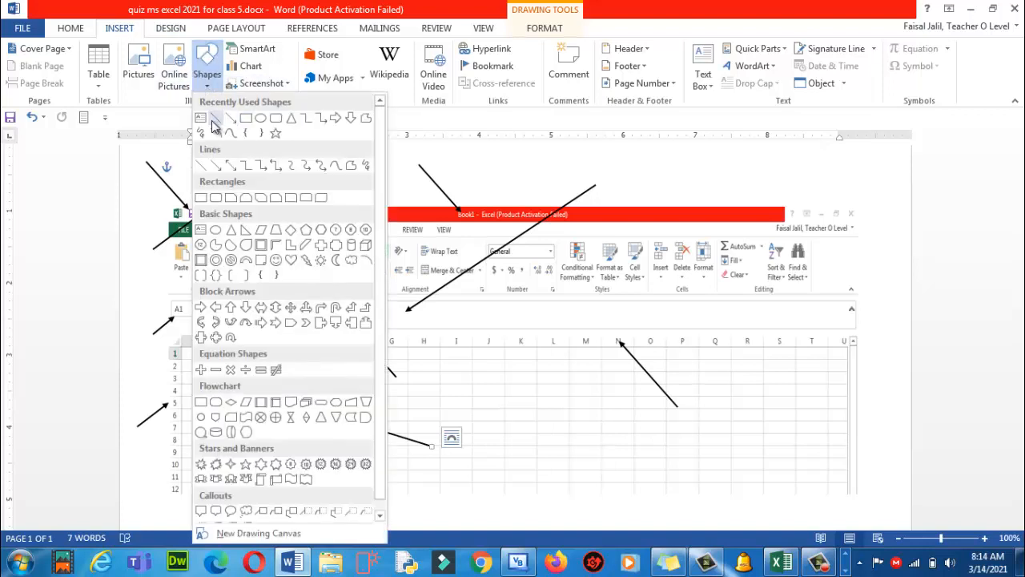
pyautogui.click(203, 120)
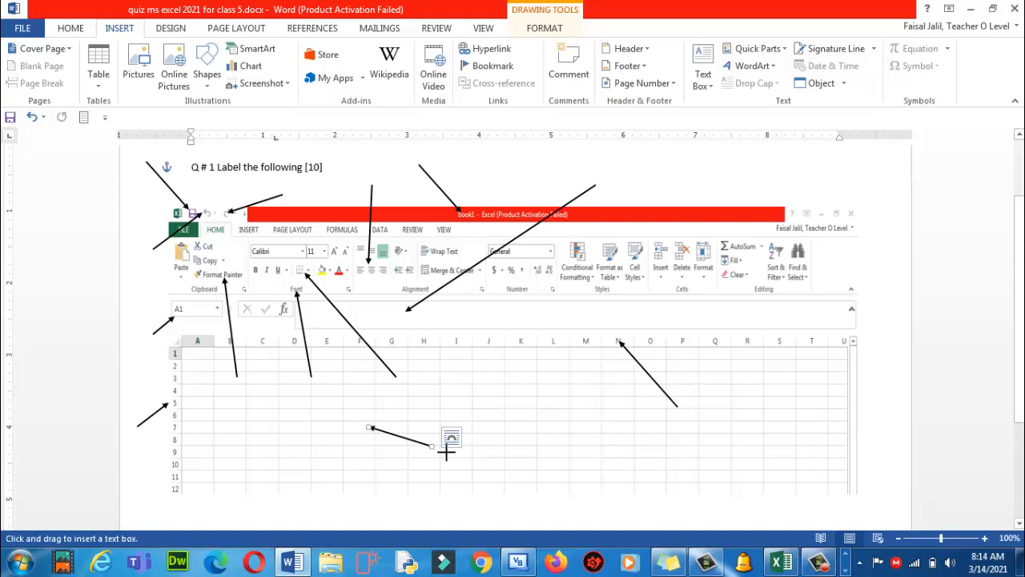
pyautogui.moveTo(439, 442)
pyautogui.mouseDown()
pyautogui.moveTo(506, 472)
pyautogui.moveTo(521, 463)
pyautogui.mouseUp()
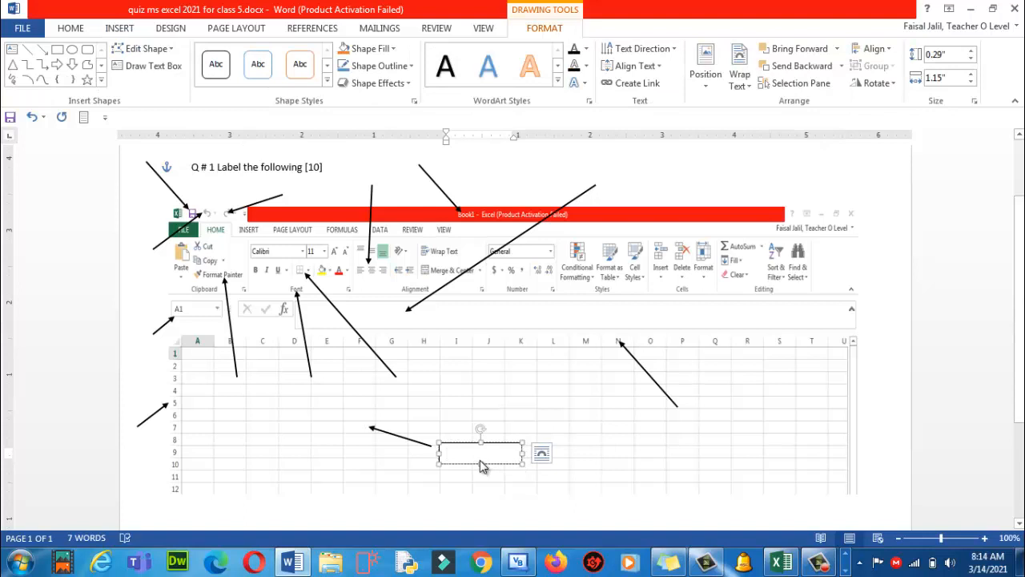
pyautogui.write('ell /address')
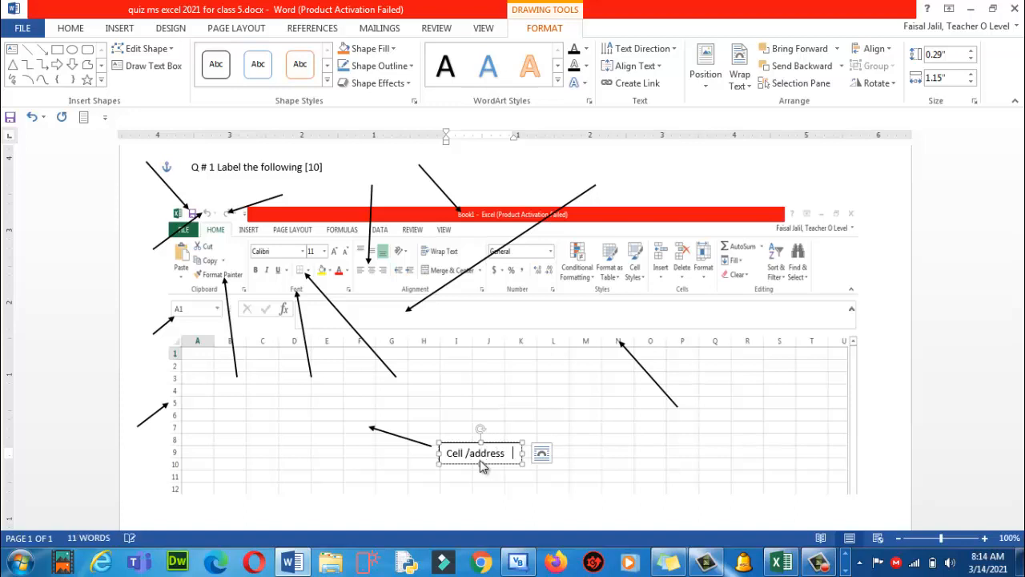
pyautogui.write('of this cell is F7')
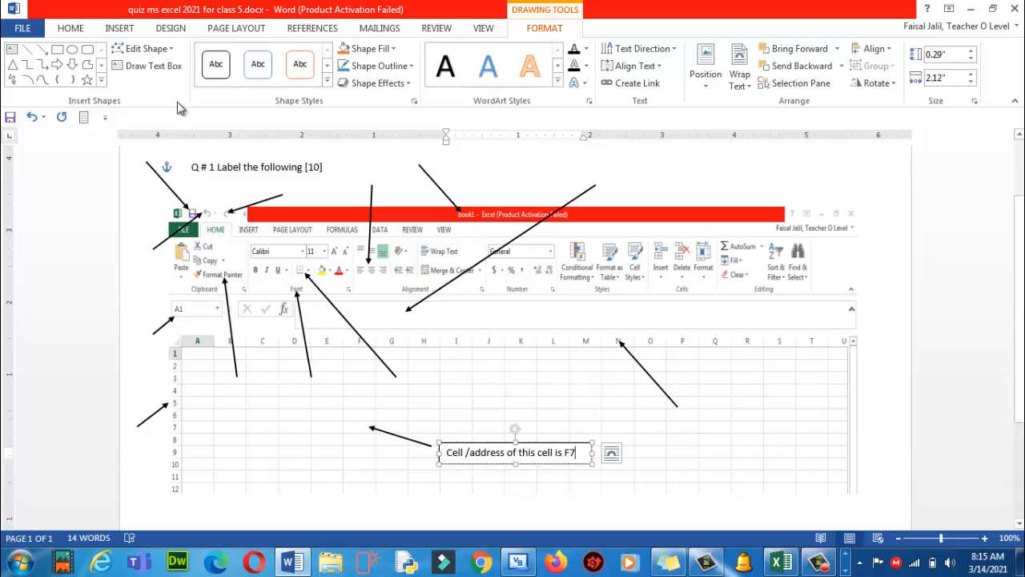
# Add a 'Row' text box beside the row arrow, enlarging it to show the text
pyautogui.click(124, 68)
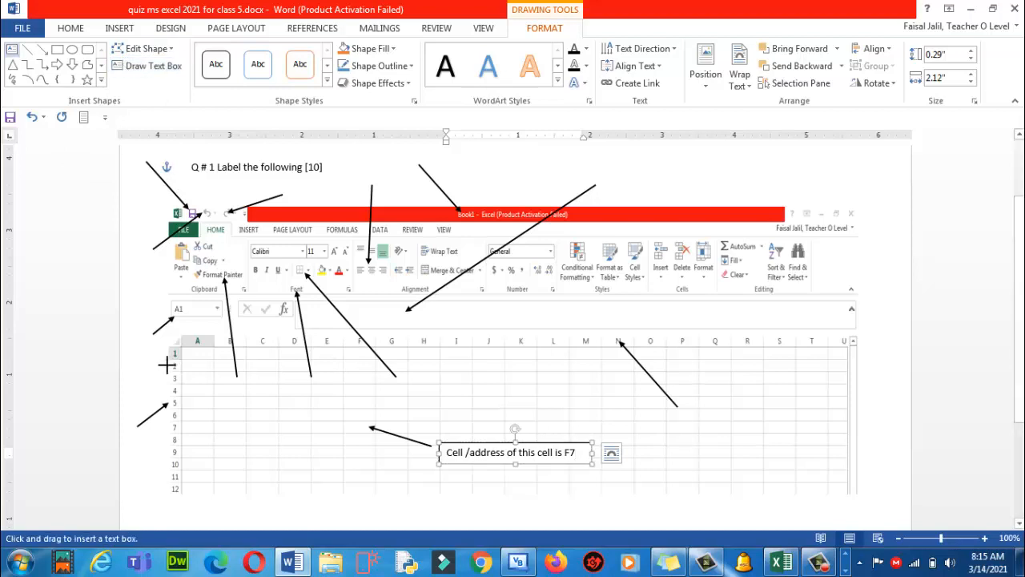
pyautogui.moveTo(126, 431); pyautogui.dragTo(168, 447)
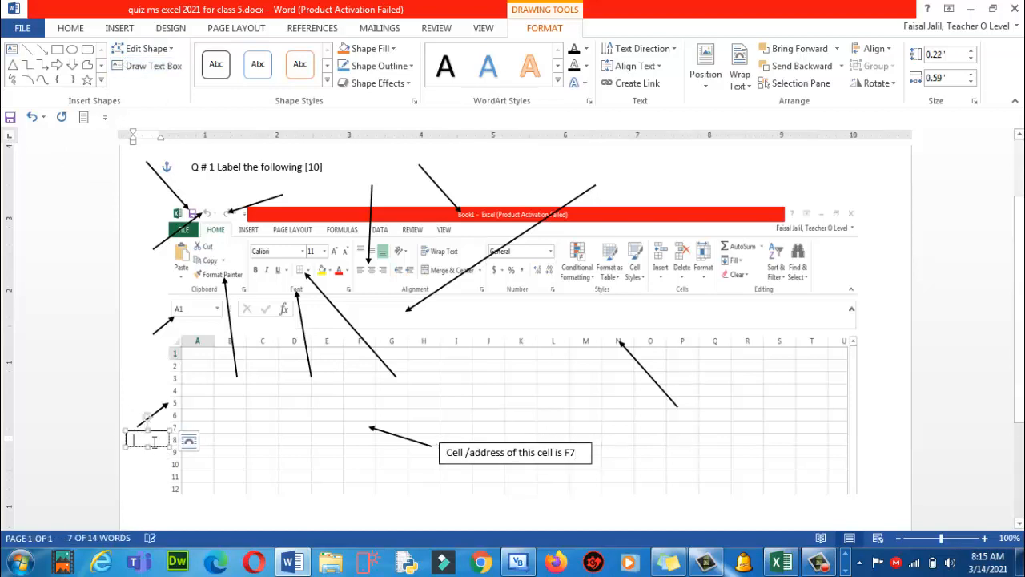
pyautogui.write('Row')
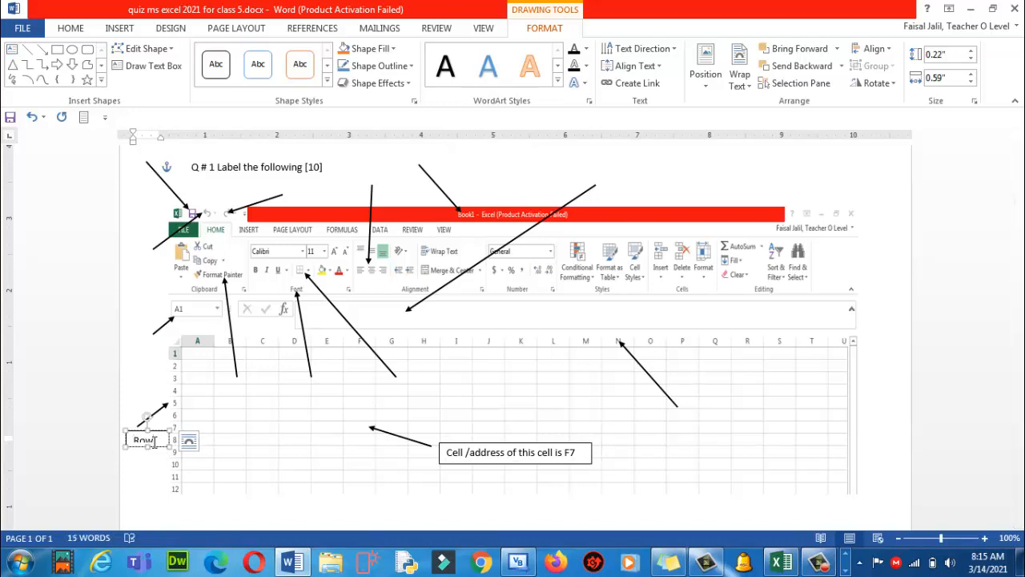
pyautogui.moveTo(147, 448); pyautogui.dragTo(147, 460)
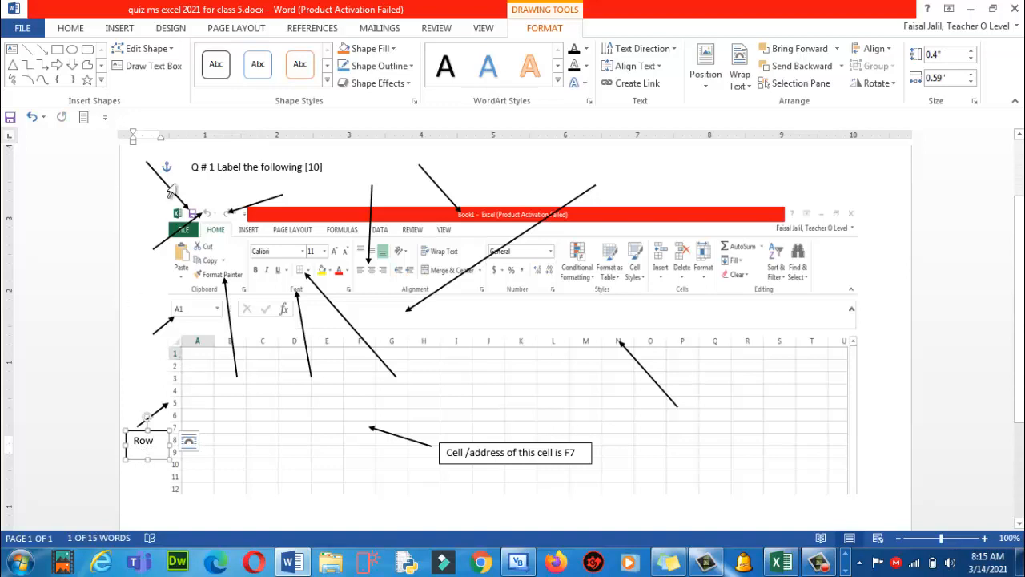
# Add a 'Name box/Cell address' label beside the Name box arrow
pyautogui.click(133, 66)
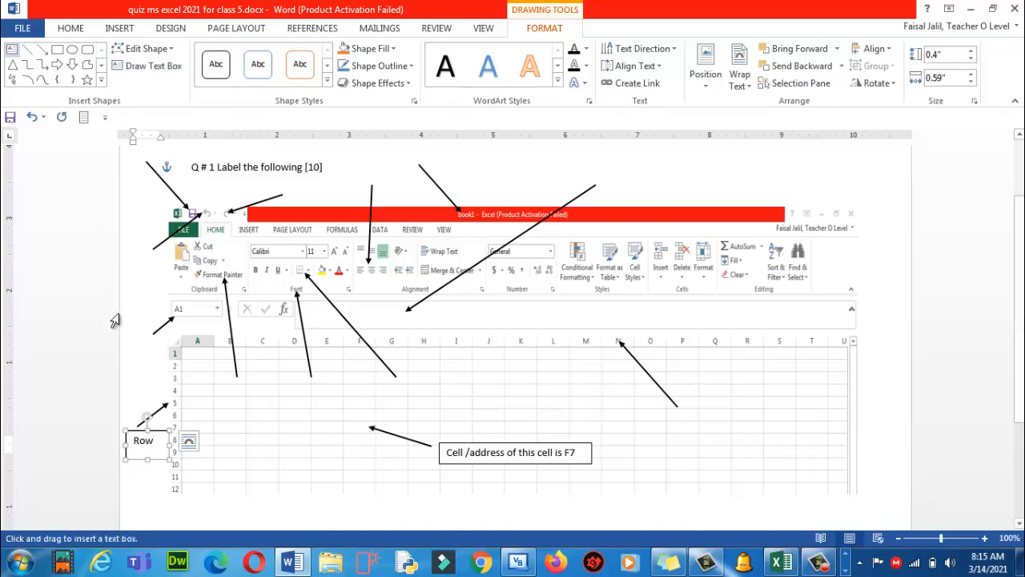
pyautogui.moveTo(125, 343)
pyautogui.mouseDown()
pyautogui.moveTo(149, 364)
pyautogui.moveTo(190, 366)
pyautogui.mouseUp()
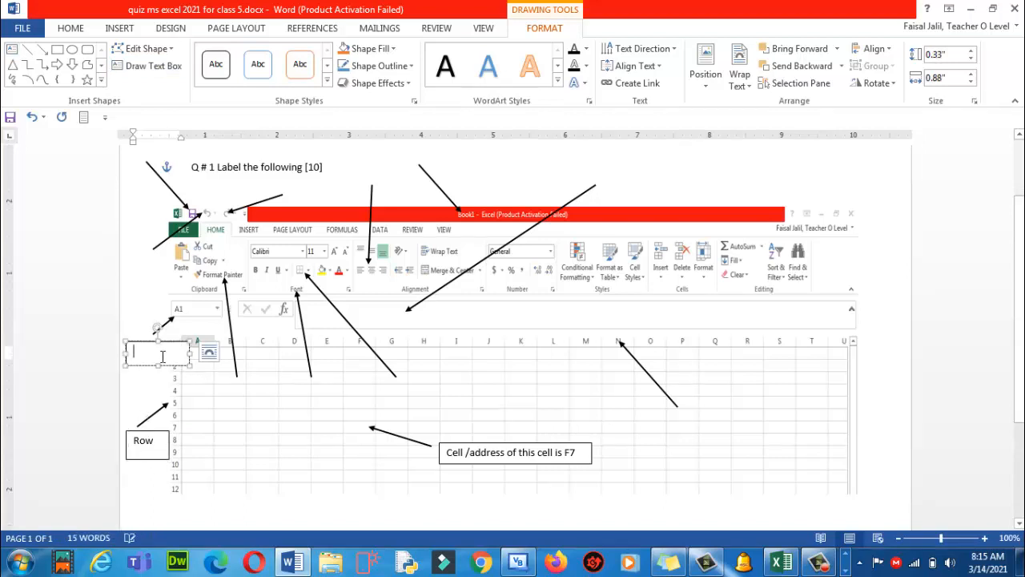
pyautogui.write('Name box')
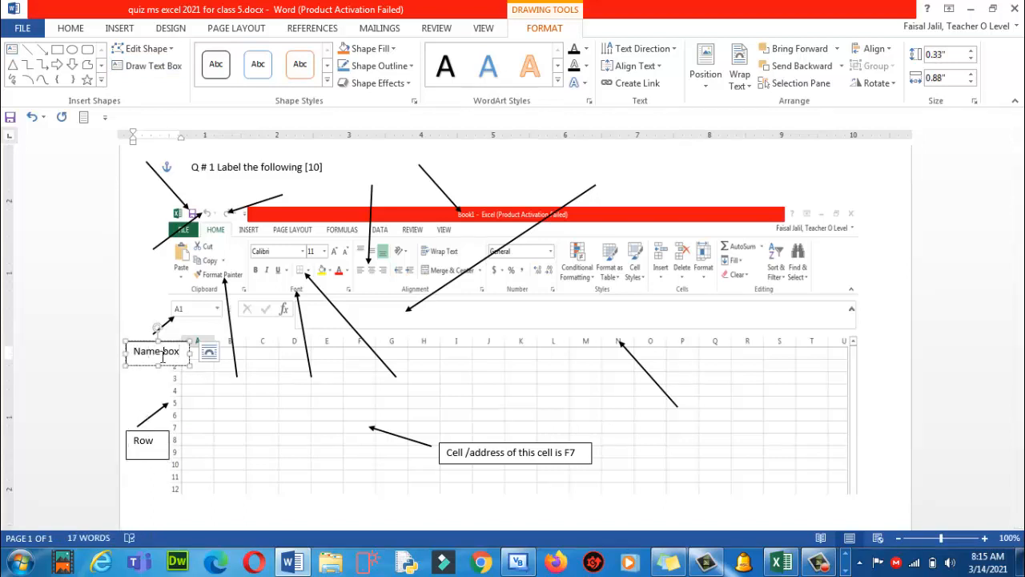
pyautogui.press('BackSpace')
pyautogui.press('BackSpace')
pyautogui.press('BackSpace')
pyautogui.press('BackSpace')
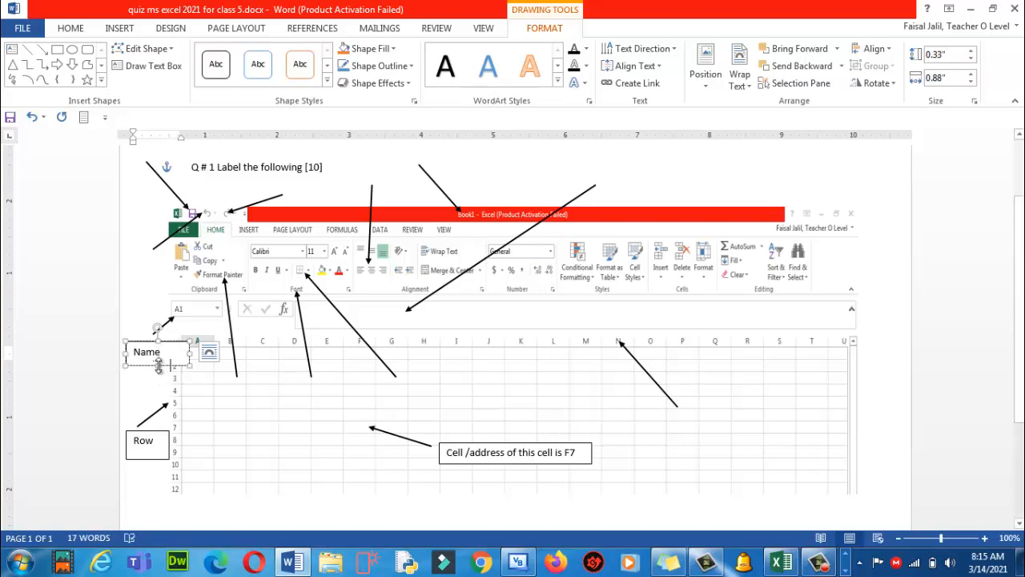
pyautogui.write('box/Cell')
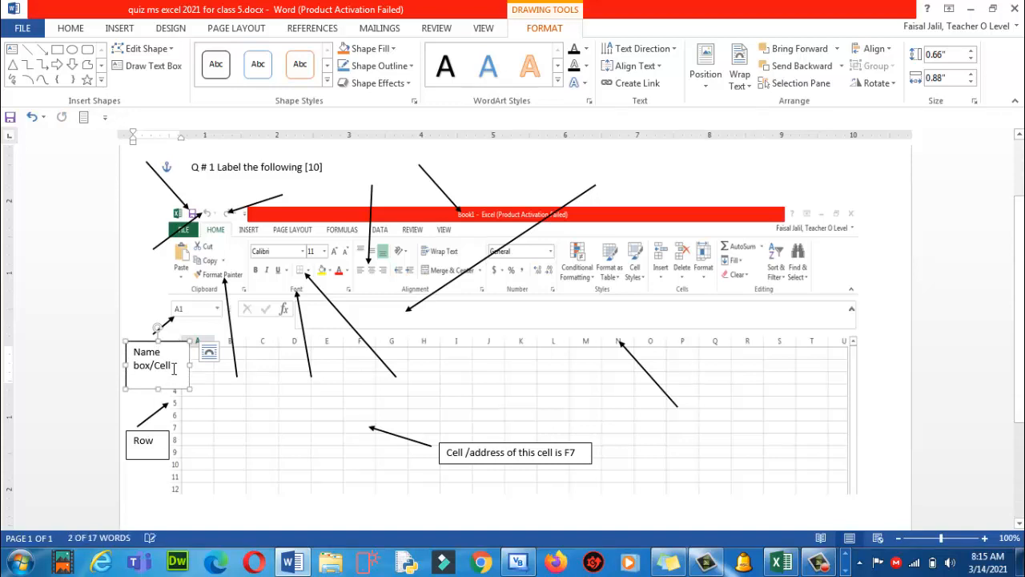
pyautogui.write(' re')
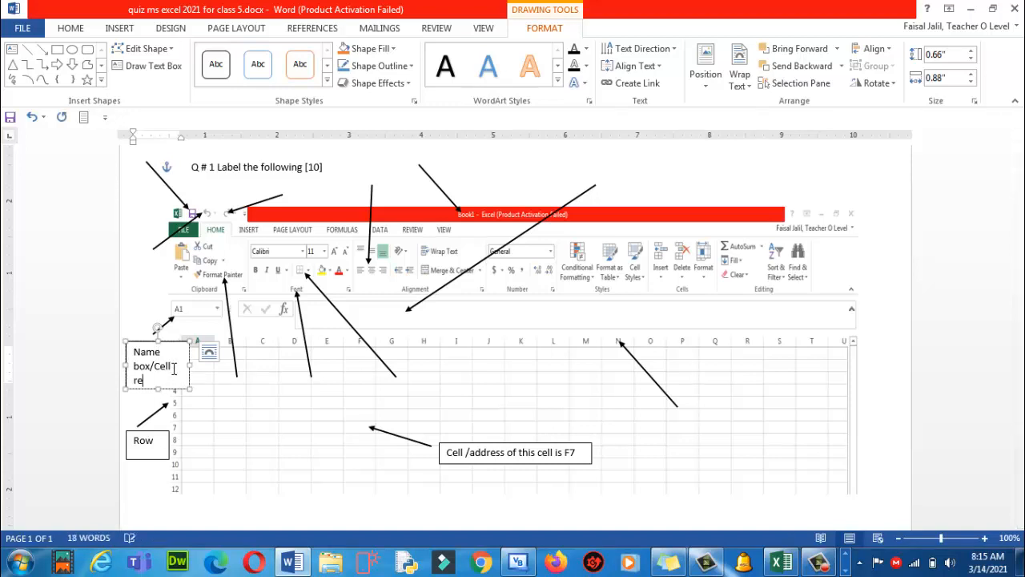
pyautogui.press('BackSpace')
pyautogui.press('BackSpace')
pyautogui.press('BackSpace')
pyautogui.write('address')
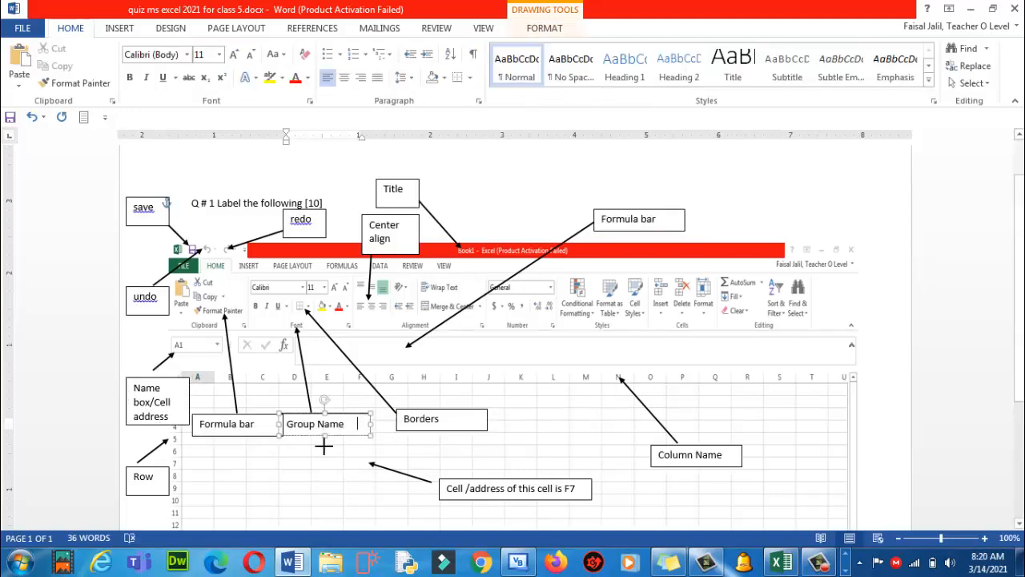
# Finish the 'Group Name Font' label and erase the wrong Formula bar label text
pyautogui.write('Font')
pyautogui.click(324, 459)
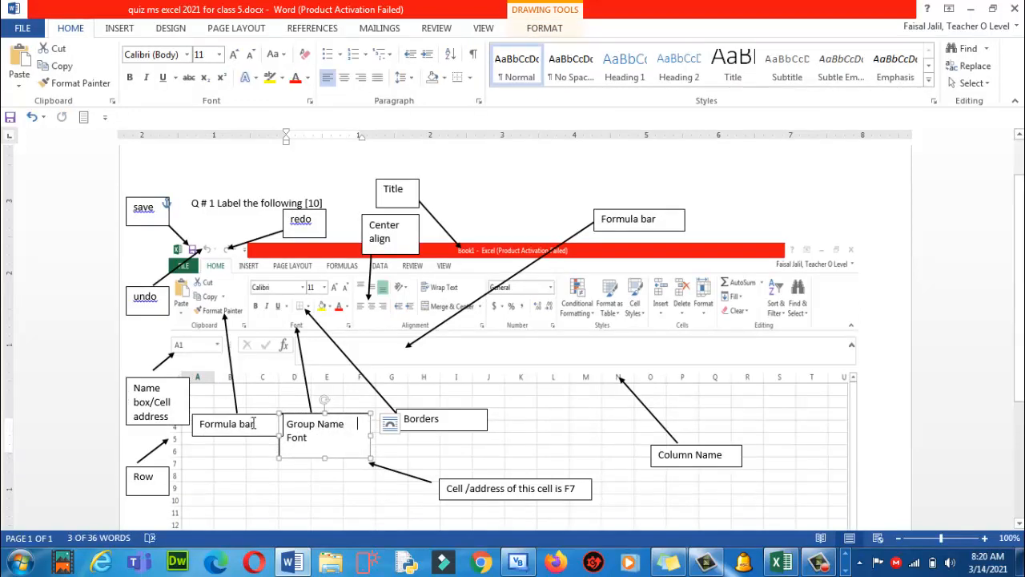
pyautogui.click(257, 426)
pyautogui.press('BackSpace')
pyautogui.press('BackSpace')
pyautogui.press('BackSpace')
pyautogui.press('BackSpace')
pyautogui.press('BackSpace')
pyautogui.press('BackSpace')
pyautogui.press('BackSpace')
pyautogui.press('BackSpace')
pyautogui.press('BackSpace')
pyautogui.press('BackSpace')
pyautogui.press('BackSpace')
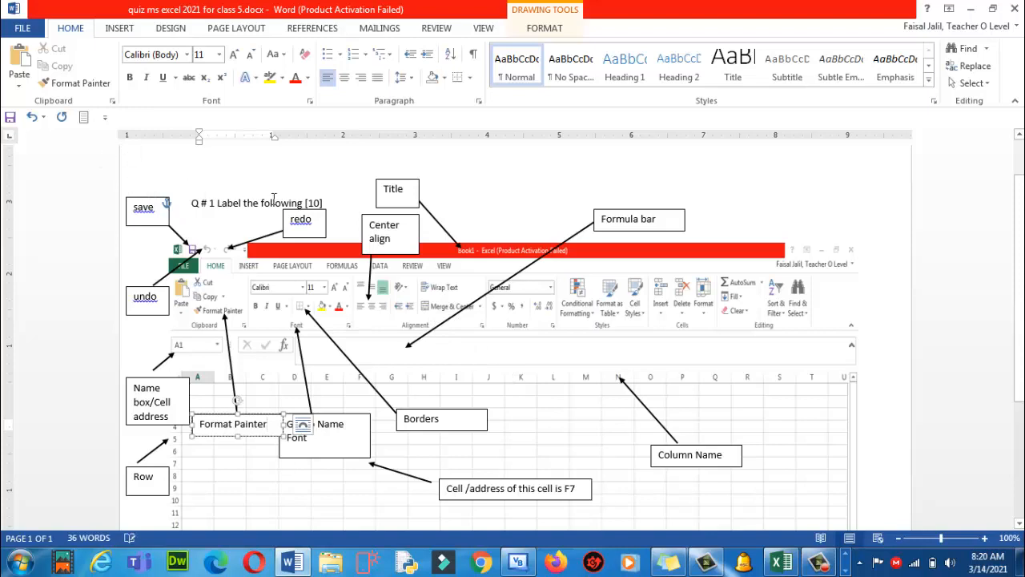
# Duplicate the Center align arrow and point the copy at Merge & Center
pyautogui.click(373, 288)
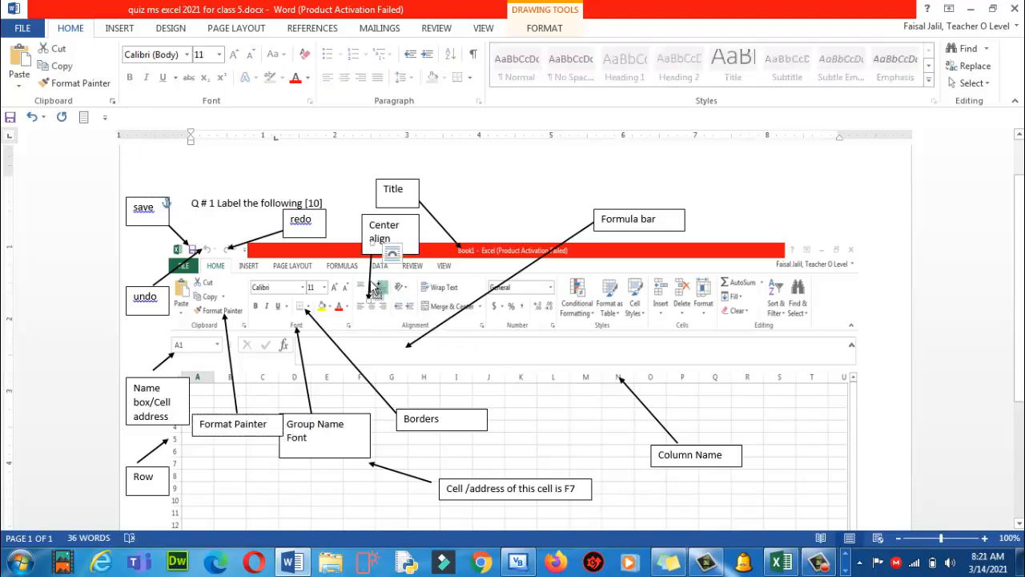
pyautogui.hotkey('ctrl', 'v')
pyautogui.moveTo(383, 281); pyautogui.dragTo(504, 213)
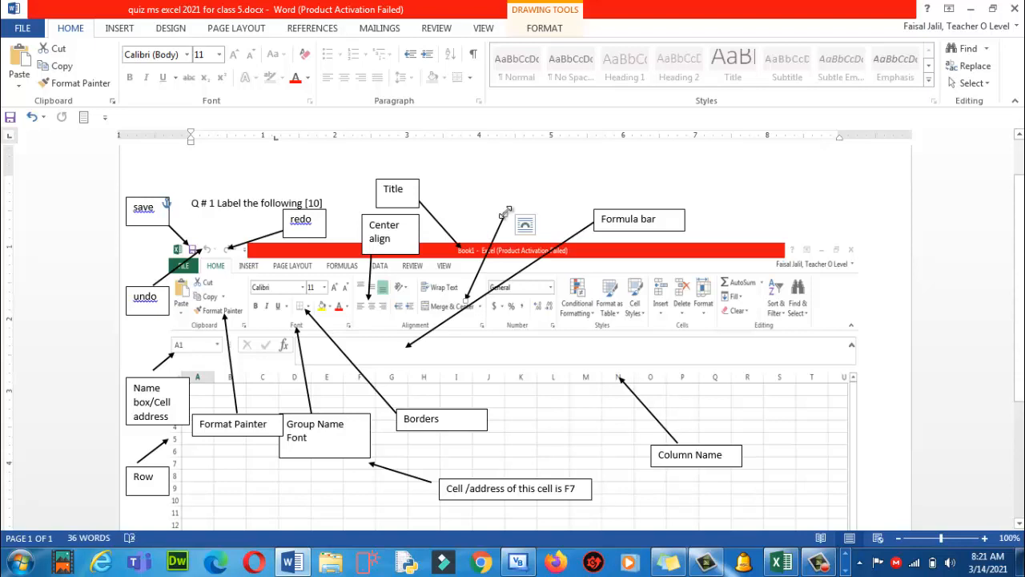
# Duplicate the Title label box and move it beside the new arrow
pyautogui.click(398, 178)
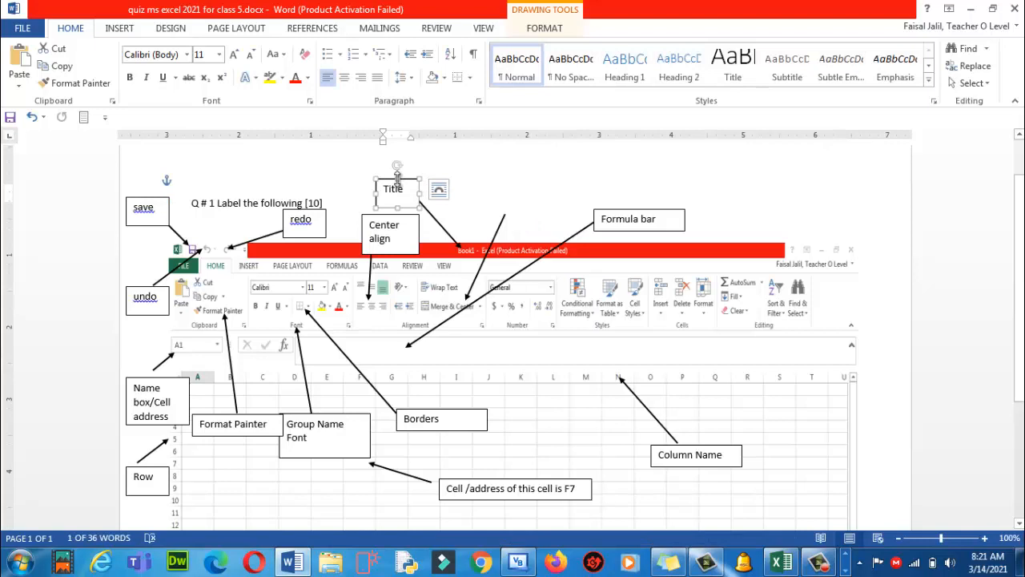
pyautogui.press('ctrl')
pyautogui.press('ctrl')
pyautogui.press('ctrl')
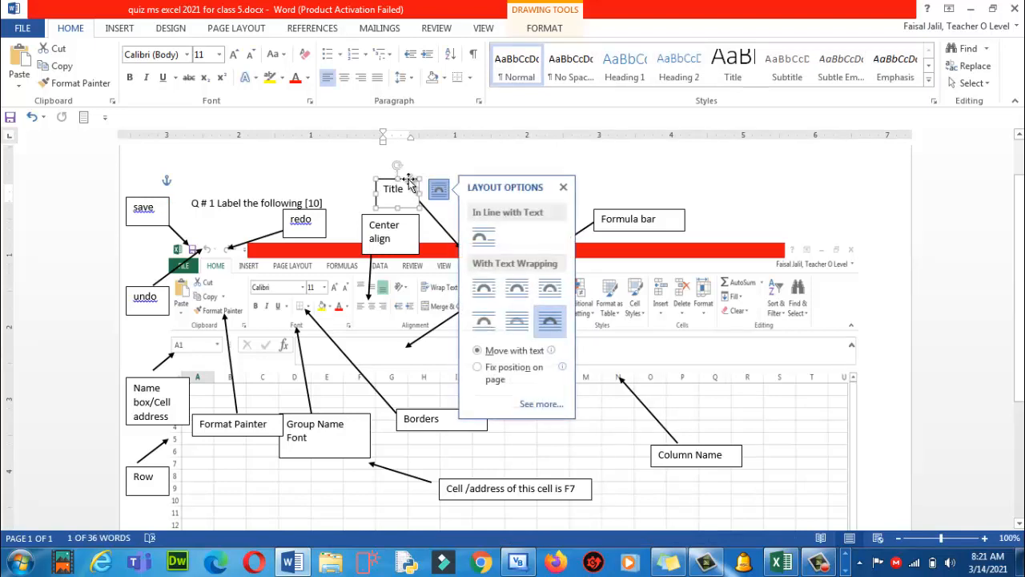
pyautogui.hotkey('ctrl', 'd')
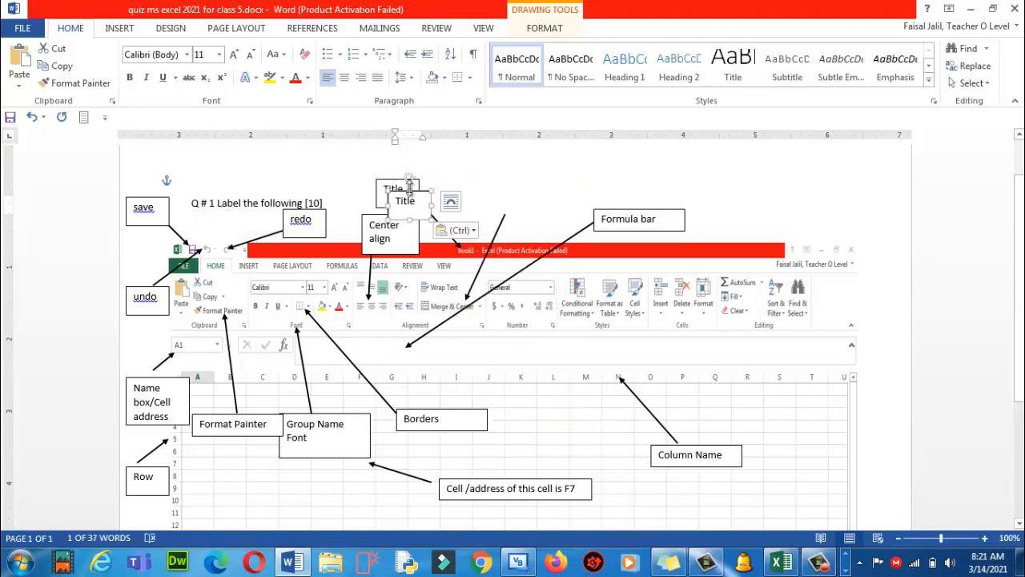
pyautogui.moveTo(409, 189); pyautogui.dragTo(528, 183)
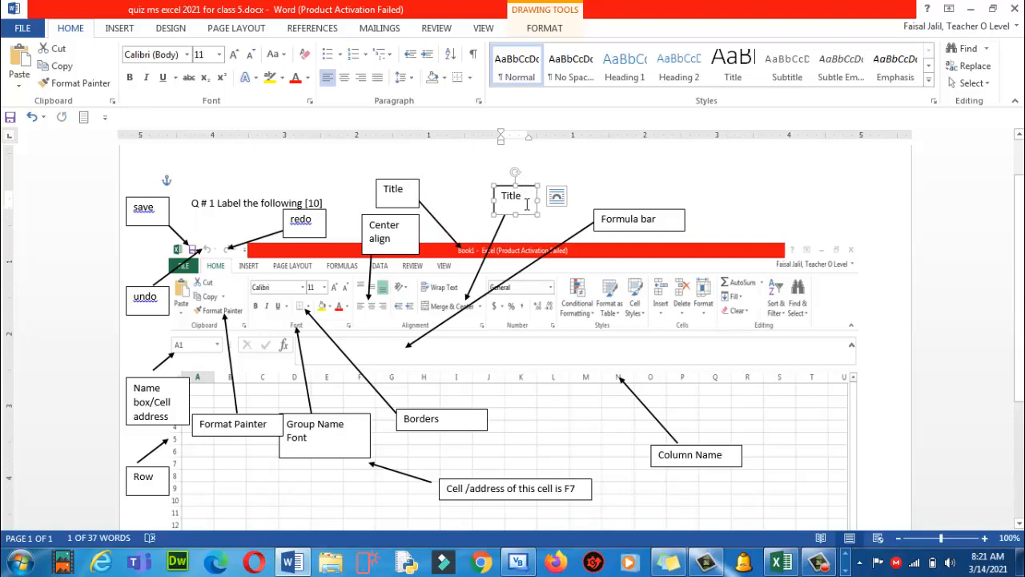
# Retype the copy as 'Merge and Center', resize it to fit, and switch to Excel
pyautogui.click(527, 204)
pyautogui.press('BackSpace')
pyautogui.press('BackSpace')
pyautogui.press('BackSpace')
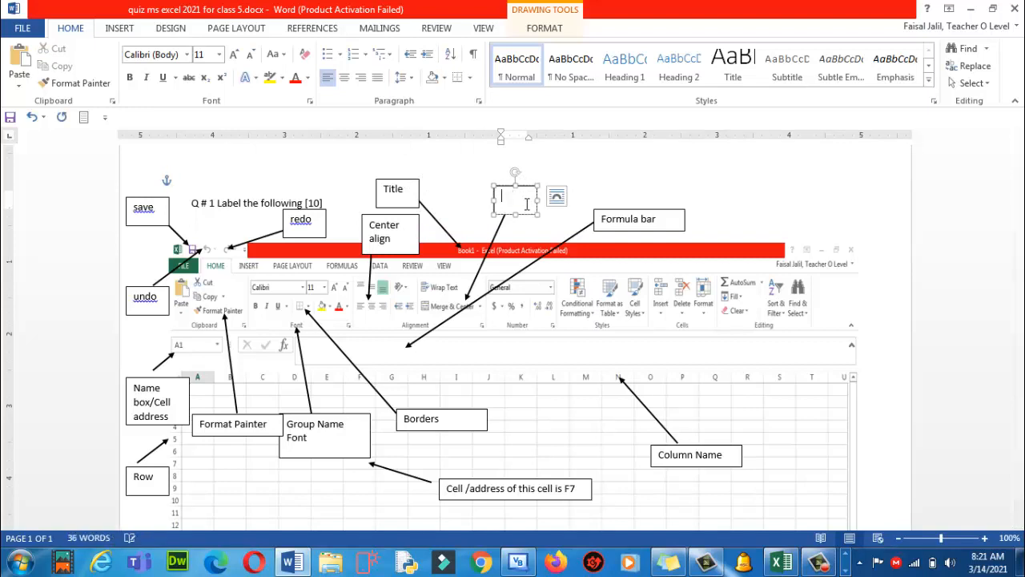
pyautogui.write('Merge')
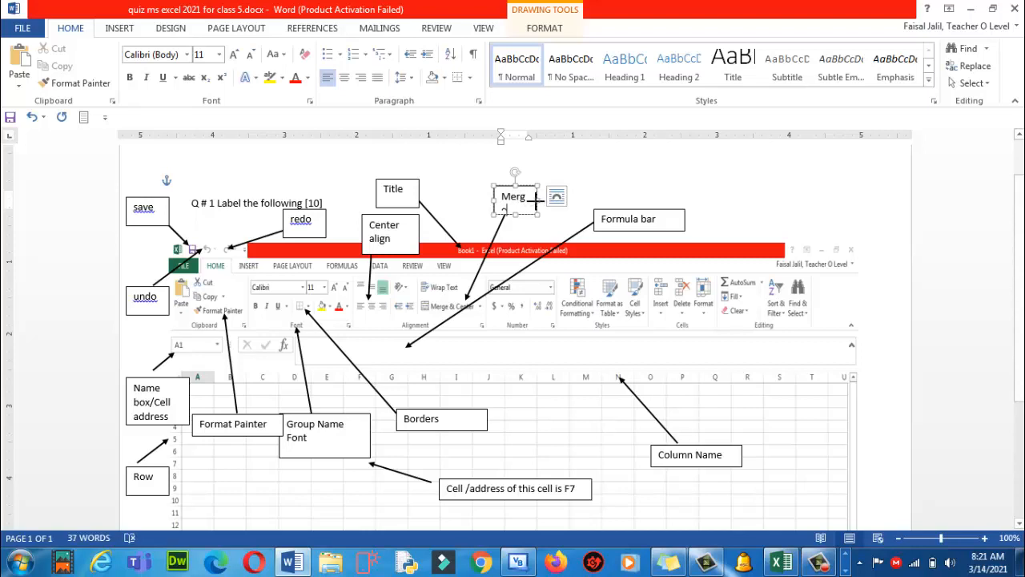
pyautogui.moveTo(536, 200); pyautogui.dragTo(576, 201)
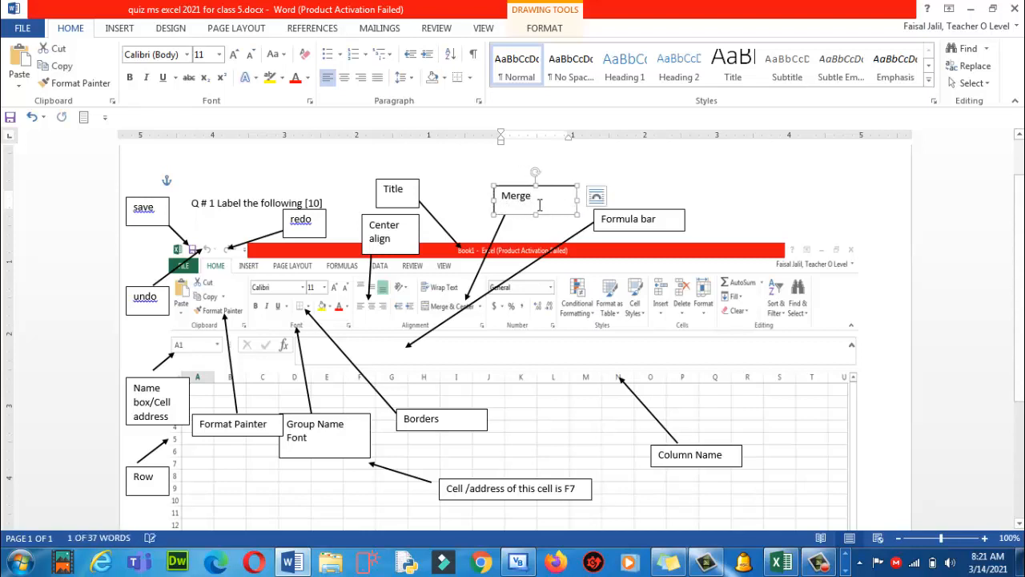
pyautogui.click(539, 205)
pyautogui.write('and ')
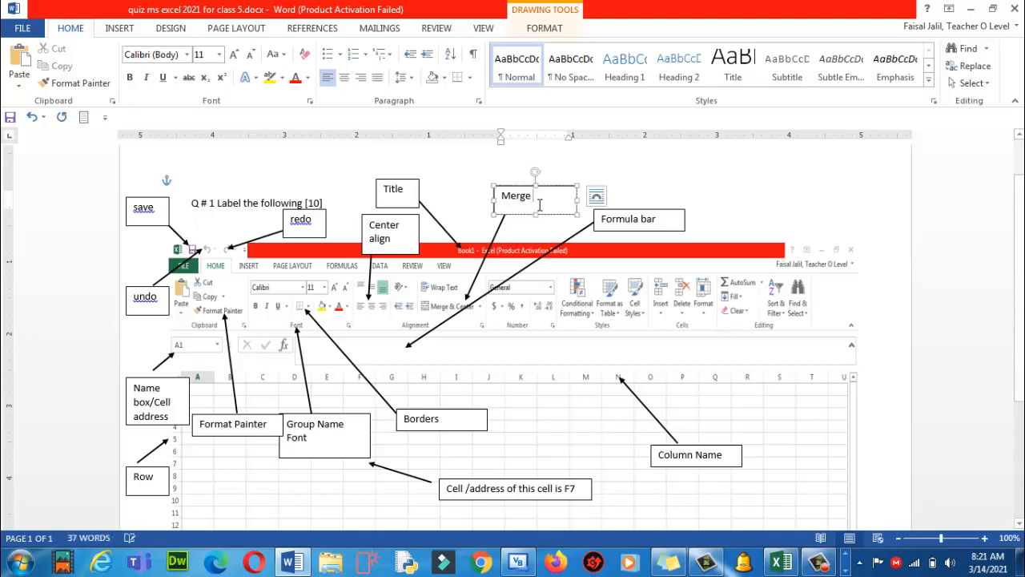
pyautogui.write('Center')
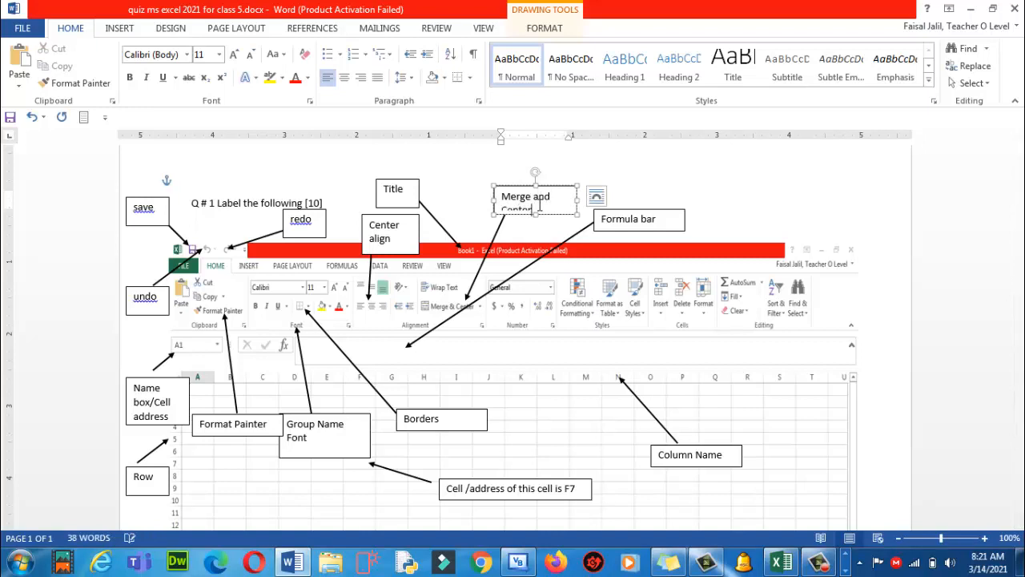
pyautogui.moveTo(535, 214); pyautogui.dragTo(535, 226)
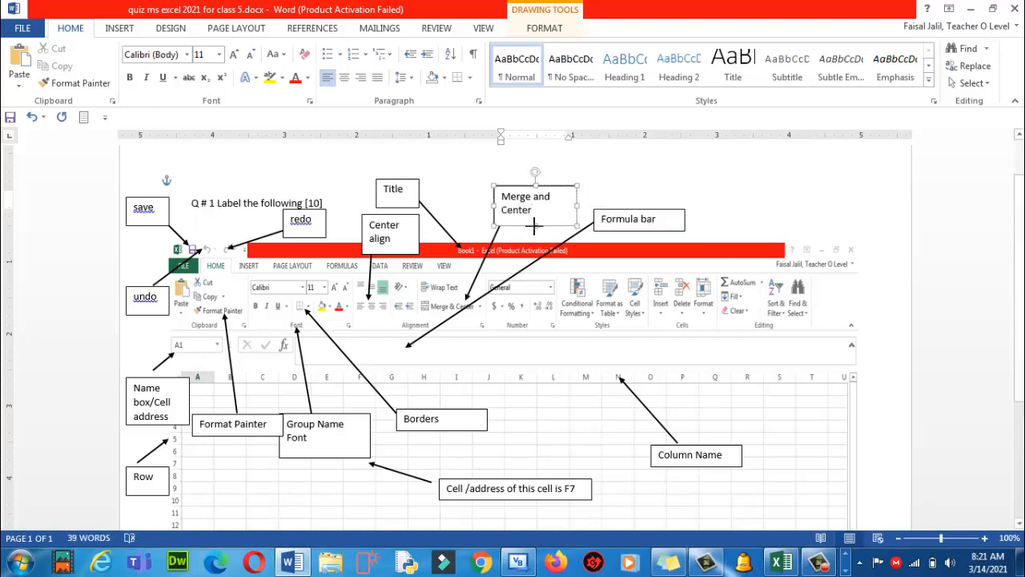
pyautogui.click(781, 564)
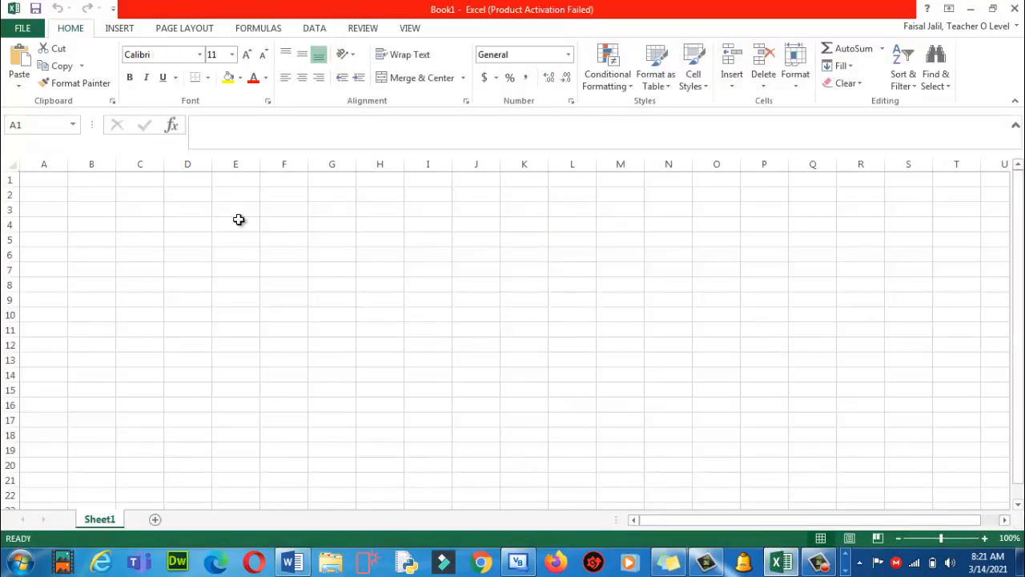
# Merge and center cells E4 through K4
pyautogui.moveTo(229, 224); pyautogui.dragTo(543, 224)
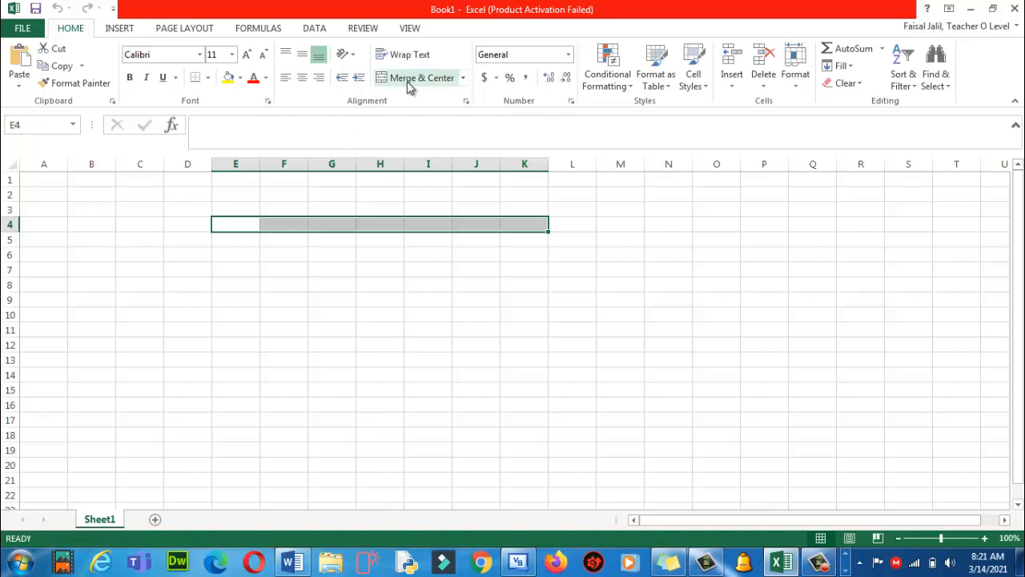
pyautogui.click(462, 79)
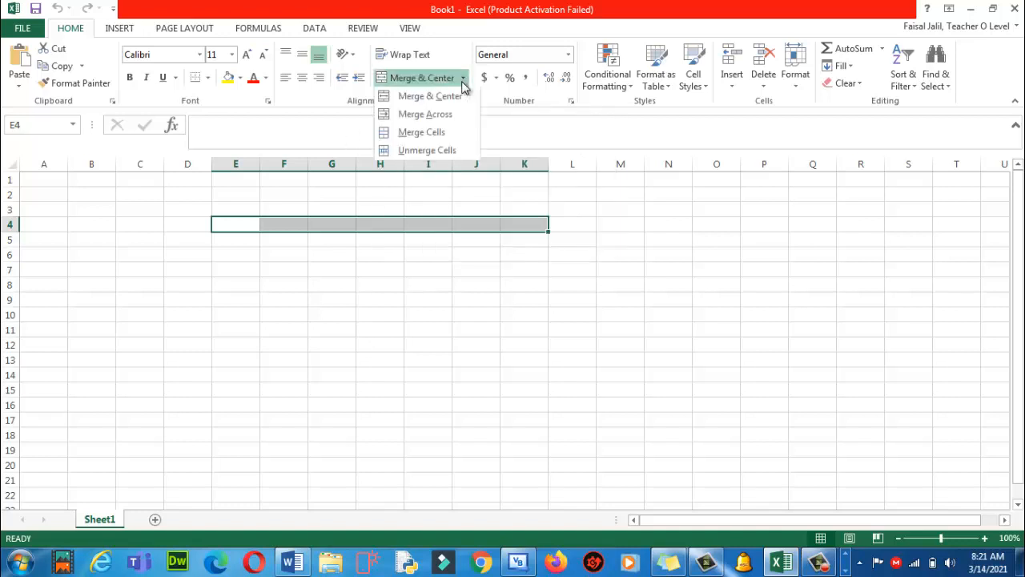
pyautogui.click(423, 96)
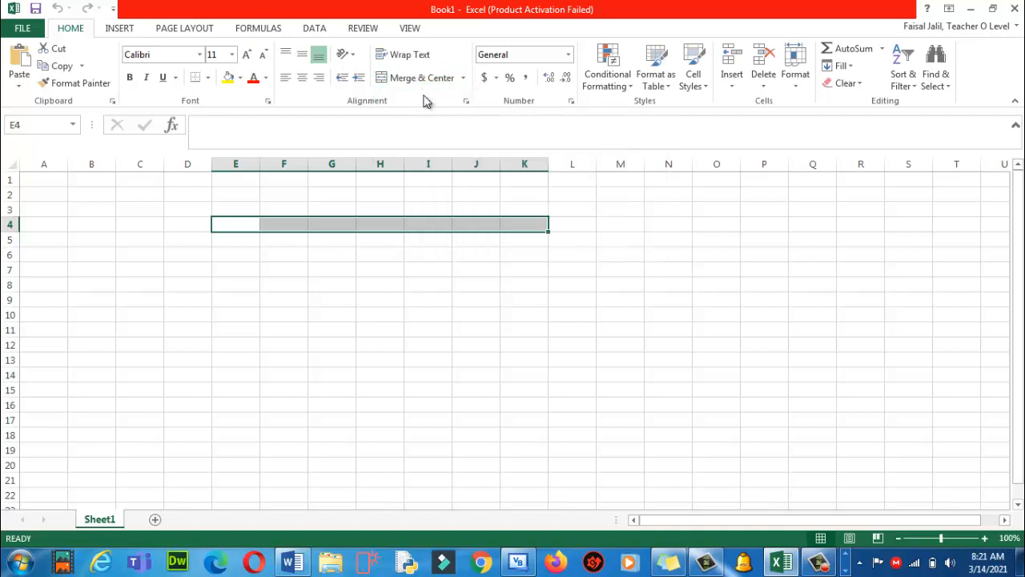
pyautogui.click(350, 313)
# Give the merged E4:K4 cell a thick box border
pyautogui.click(306, 224)
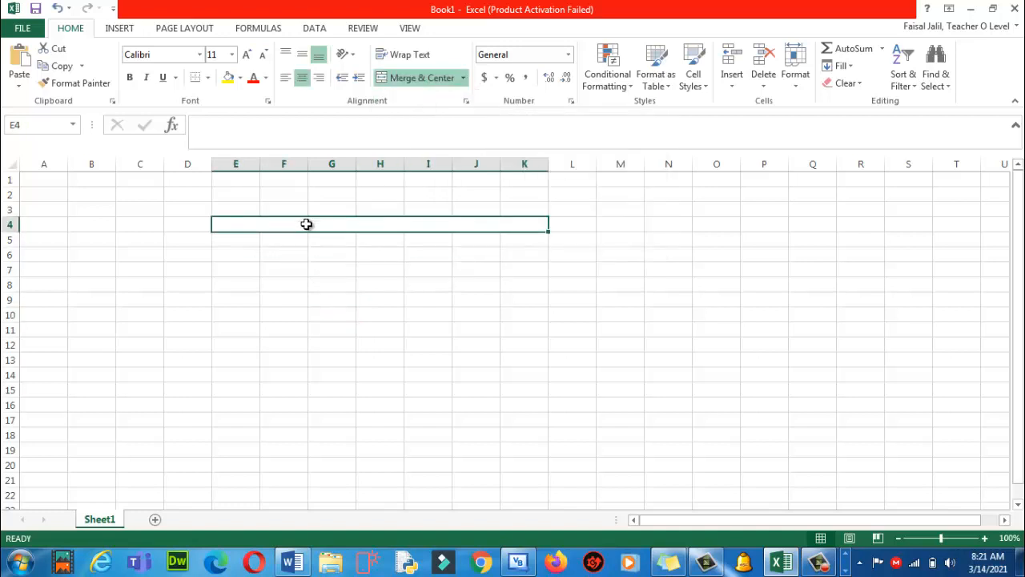
pyautogui.click(208, 78)
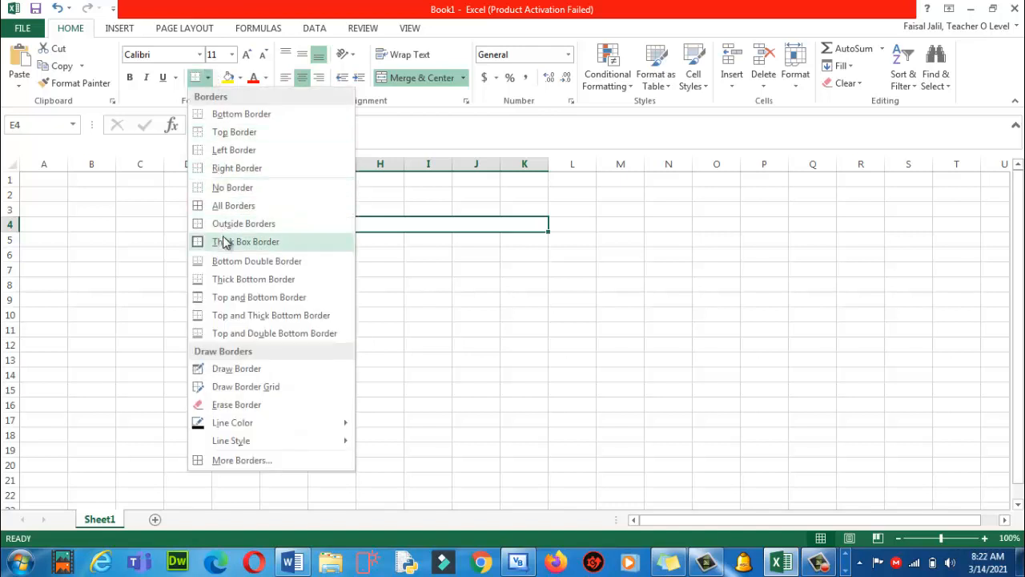
pyautogui.click(226, 244)
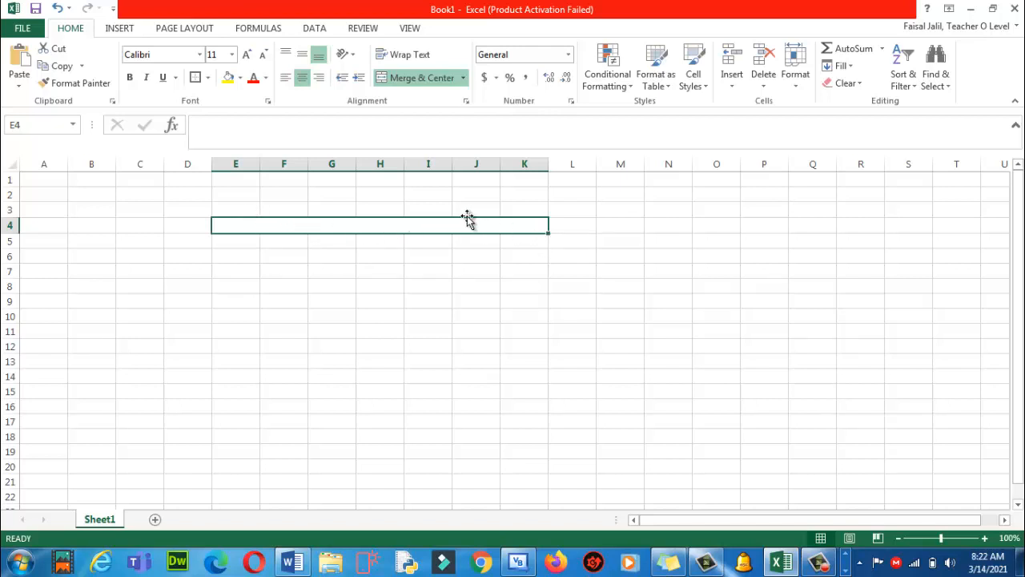
pyautogui.click(371, 282)
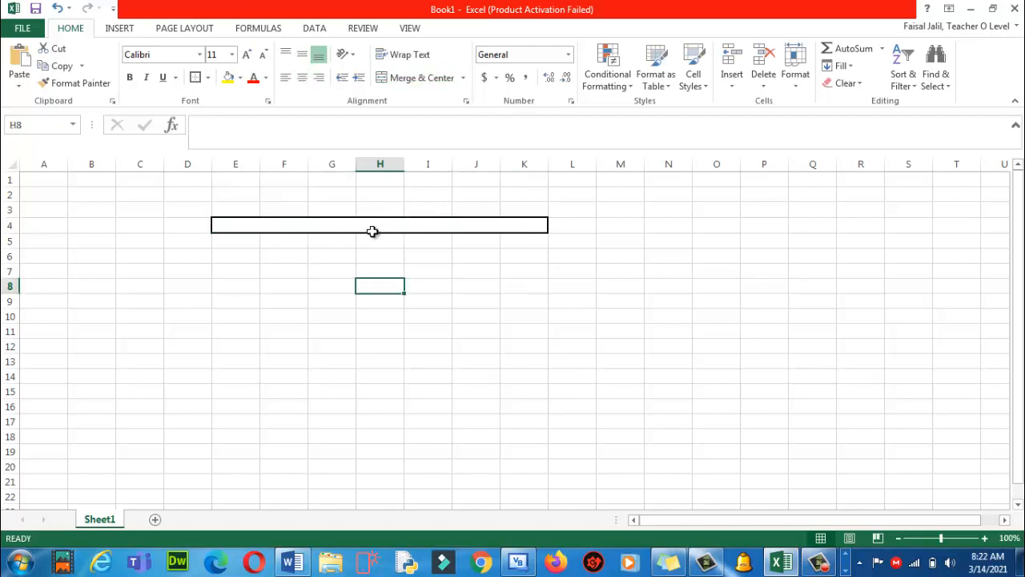
pyautogui.click(375, 227)
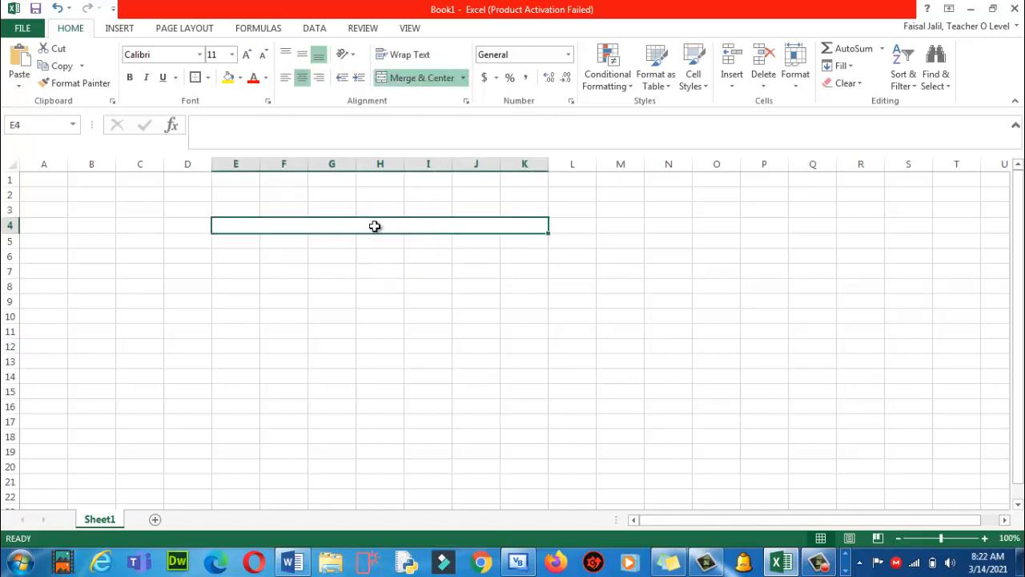
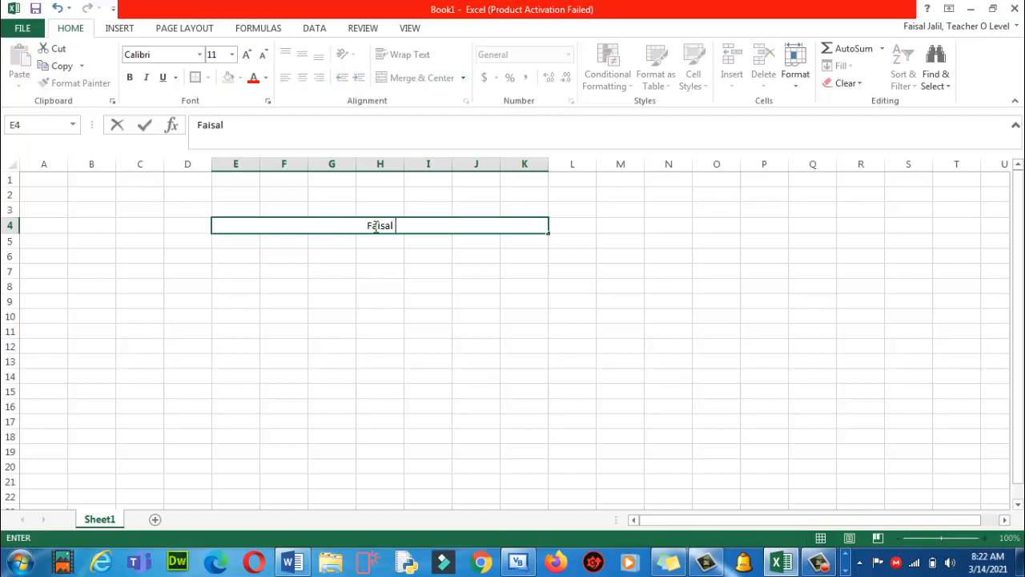
# Type the author's name into merged cell E4 and make it bold, enlarged to 20 point
pyautogui.moveTo(405, 226); pyautogui.dragTo(337, 226)
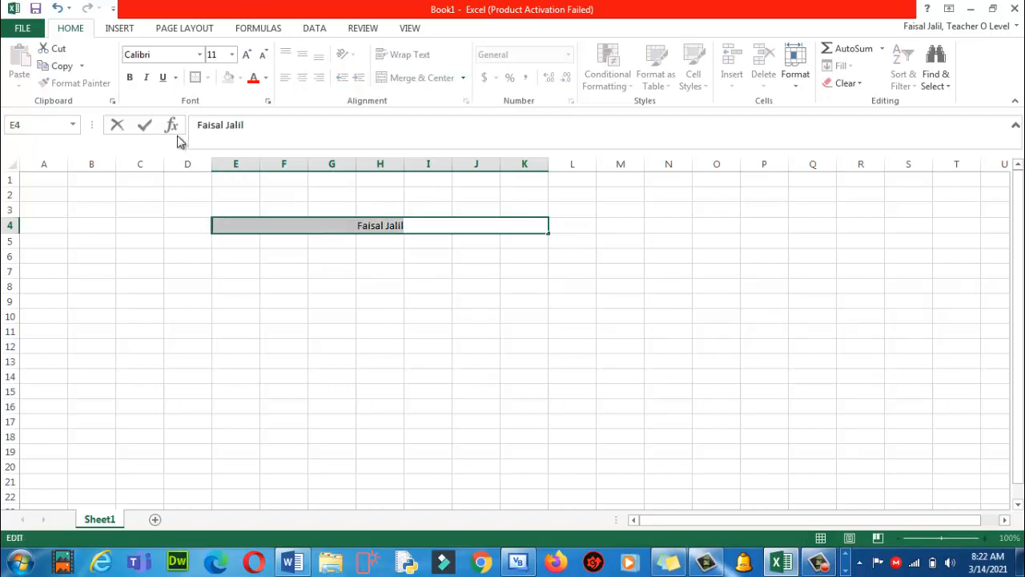
pyautogui.click(128, 78)
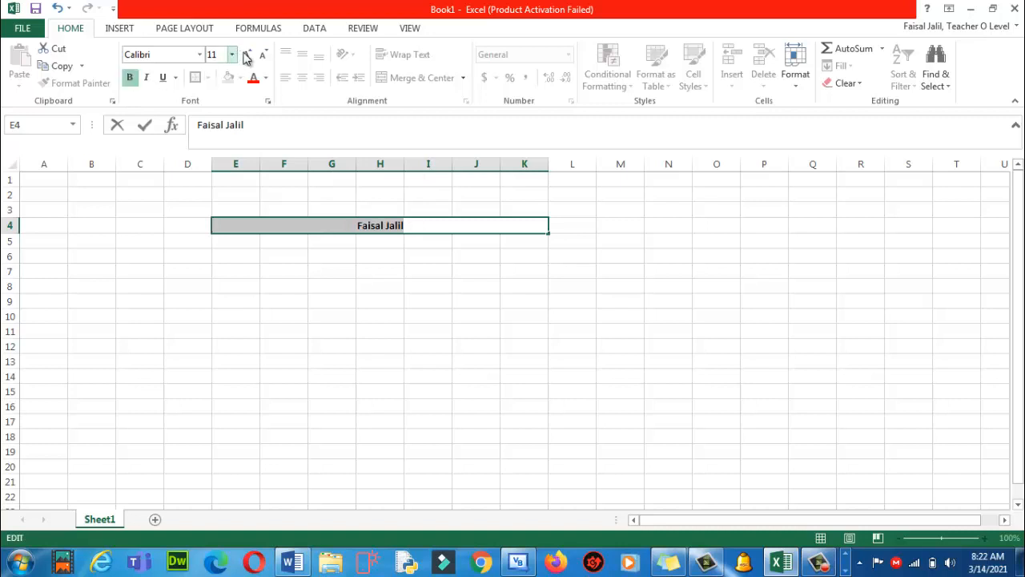
pyautogui.click(247, 55)
pyautogui.click(247, 54)
pyautogui.click(248, 55)
pyautogui.click(248, 54)
pyautogui.click(248, 55)
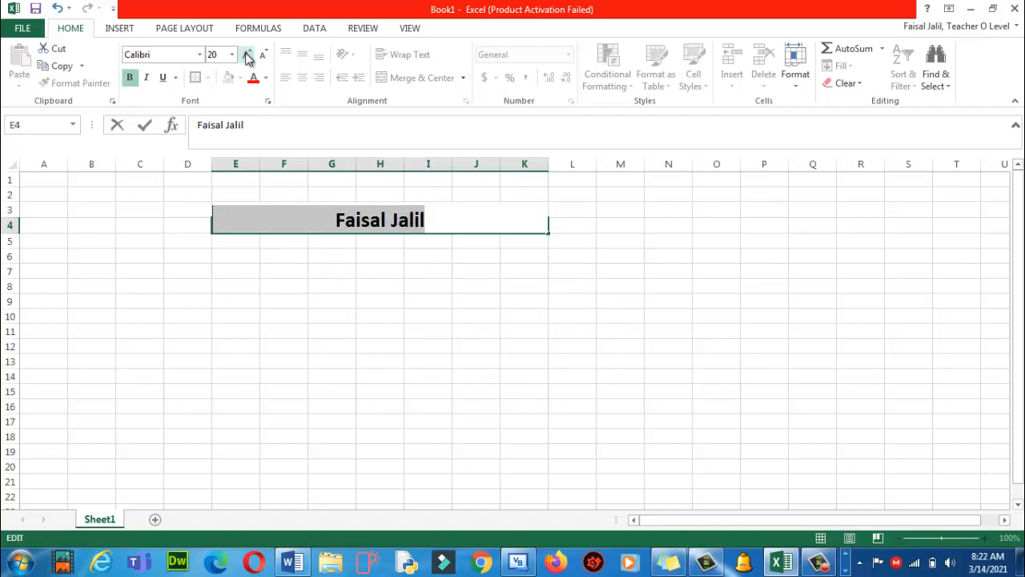
pyautogui.click(248, 54)
# Leave the name cell and return to the Word quiz document
pyautogui.click(298, 261)
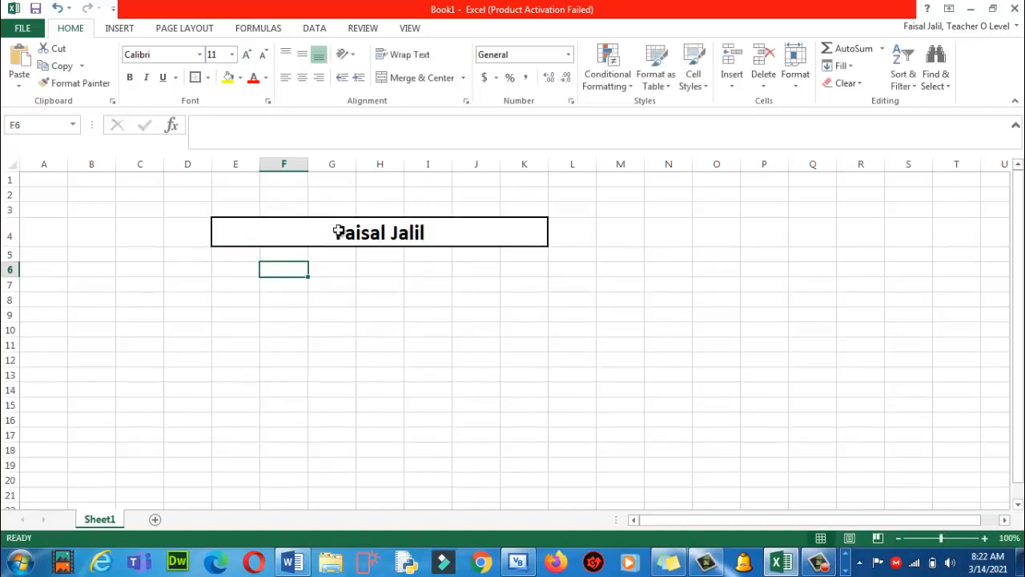
pyautogui.click(369, 325)
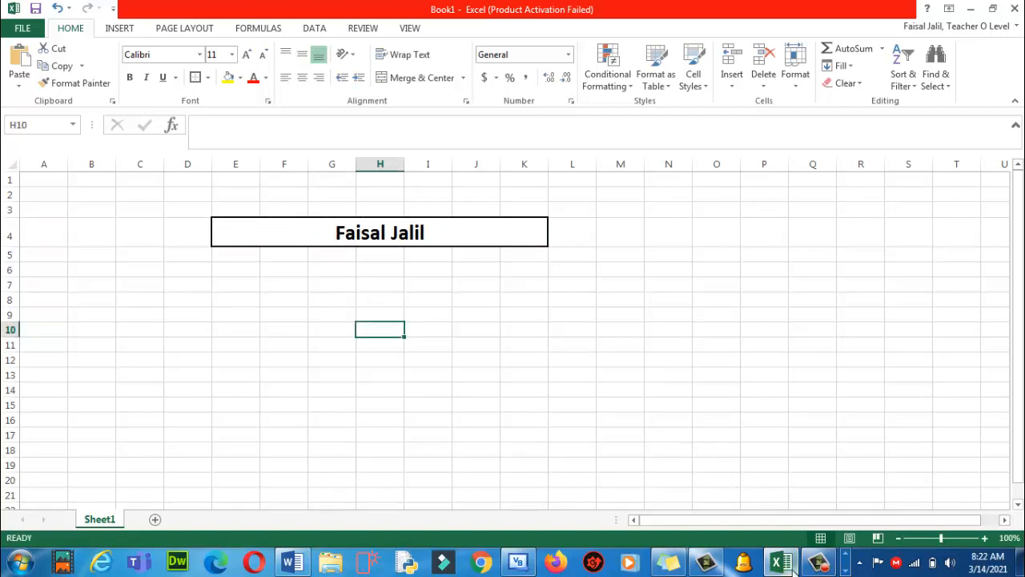
pyautogui.click(292, 563)
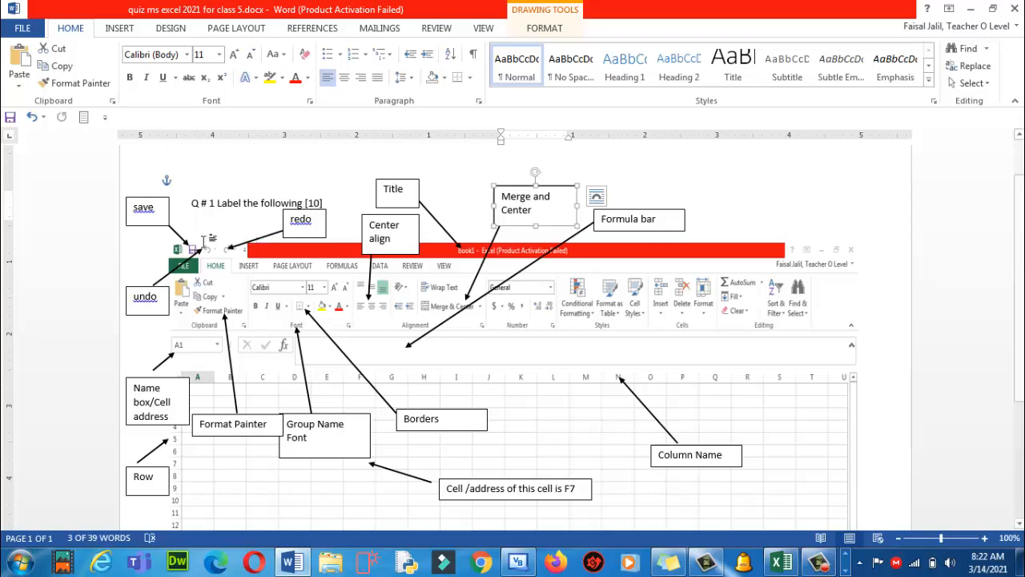
# Duplicate the save label box and move the copy to the right page margin
pyautogui.click(176, 233)
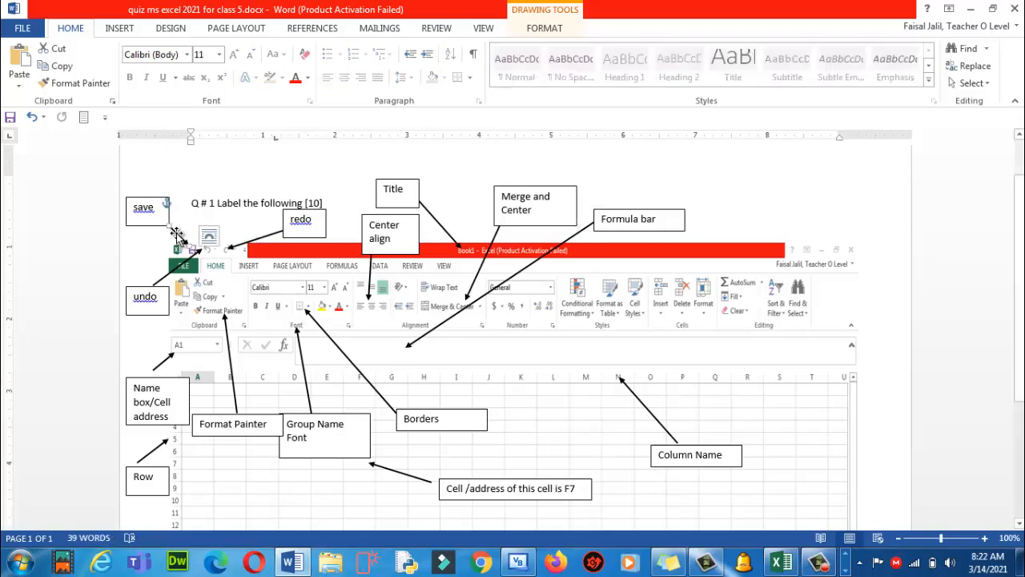
pyautogui.click(154, 226)
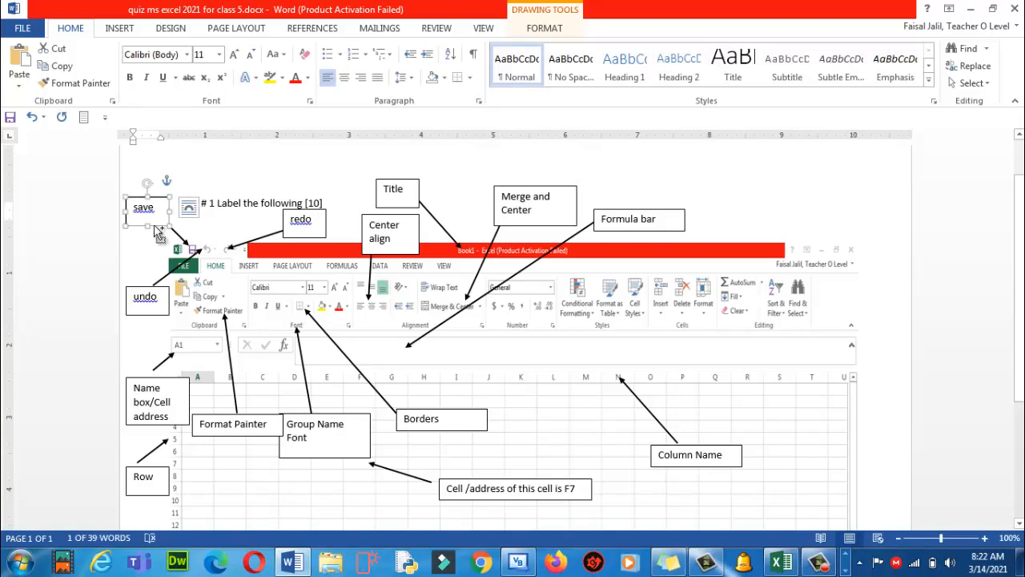
pyautogui.hotkey('ctrl', 'v')
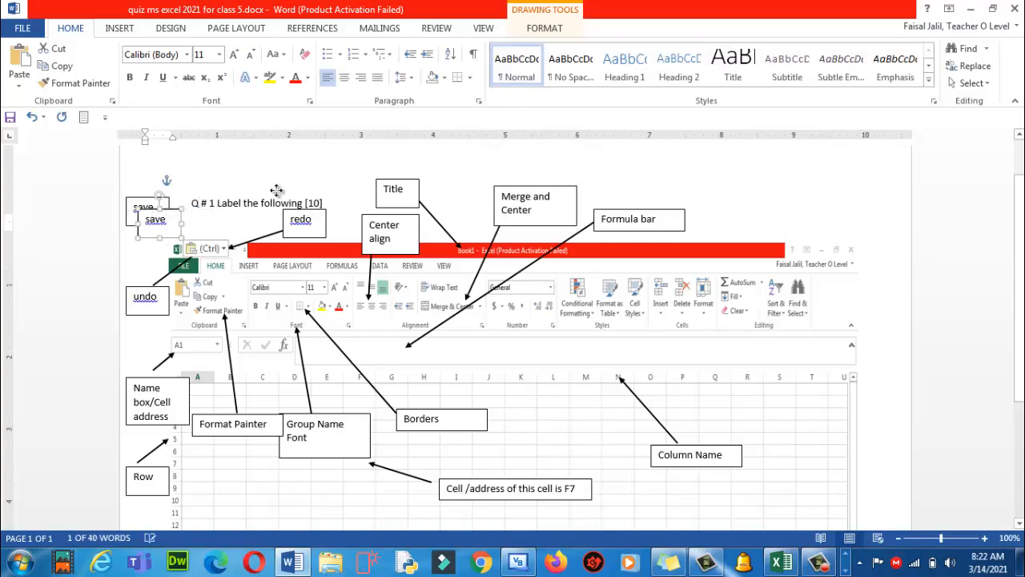
pyautogui.moveTo(165, 210); pyautogui.dragTo(846, 183)
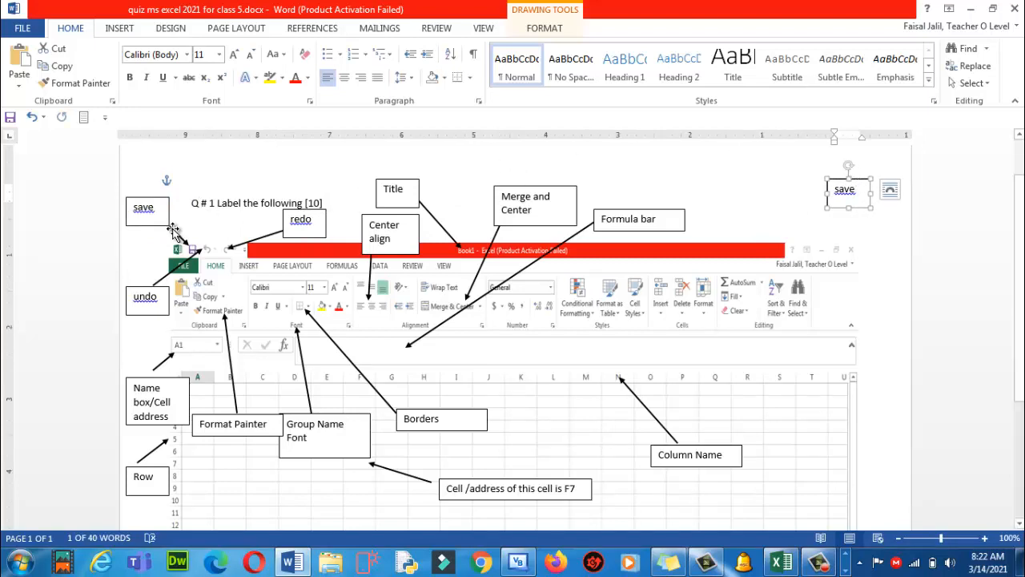
# Duplicate the small arrow and point the copy at the screenshot's close button
pyautogui.click(173, 233)
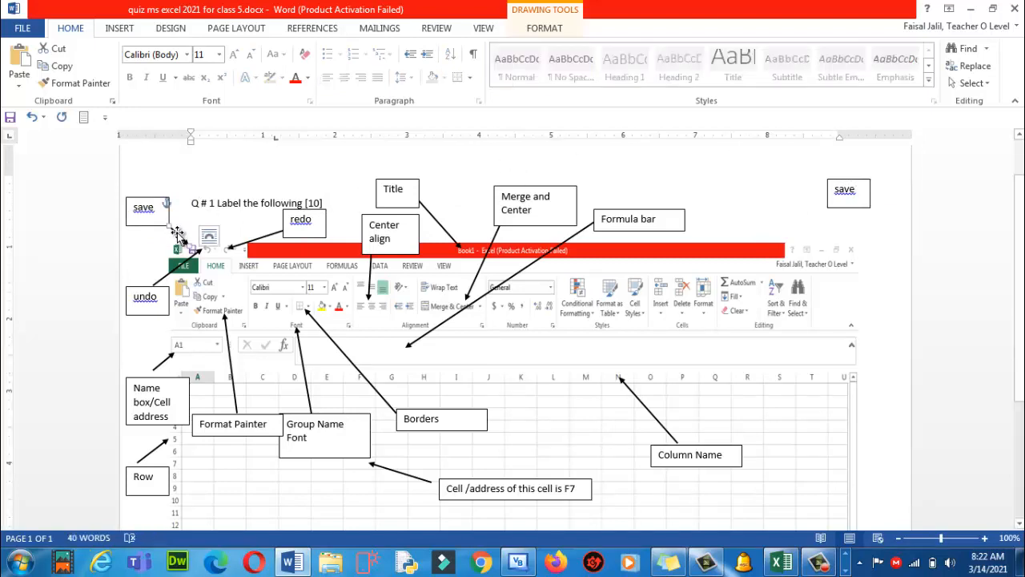
pyautogui.hotkey('ctrl', 'v')
pyautogui.moveTo(183, 247); pyautogui.dragTo(850, 250)
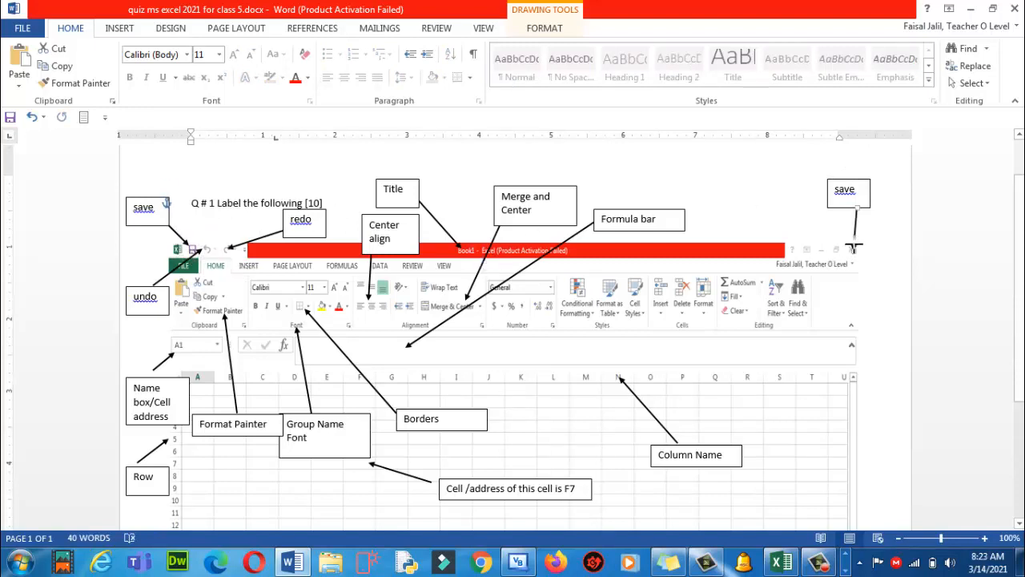
pyautogui.moveTo(855, 249); pyautogui.dragTo(854, 242)
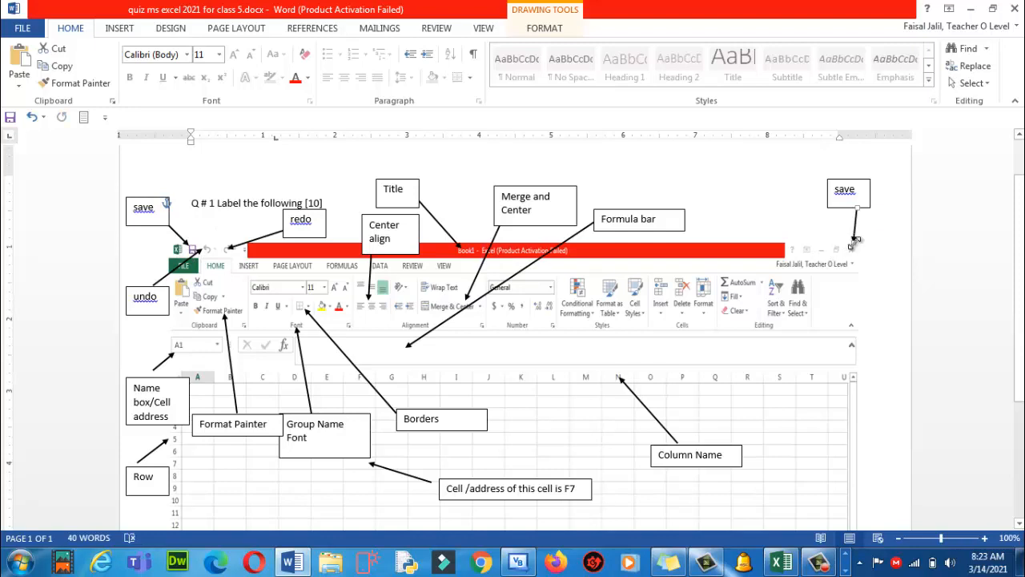
# Widen the copied label, change its text to 'close the document', and save the quiz
pyautogui.click(859, 187)
pyautogui.hotkey('ctrl', 'z')
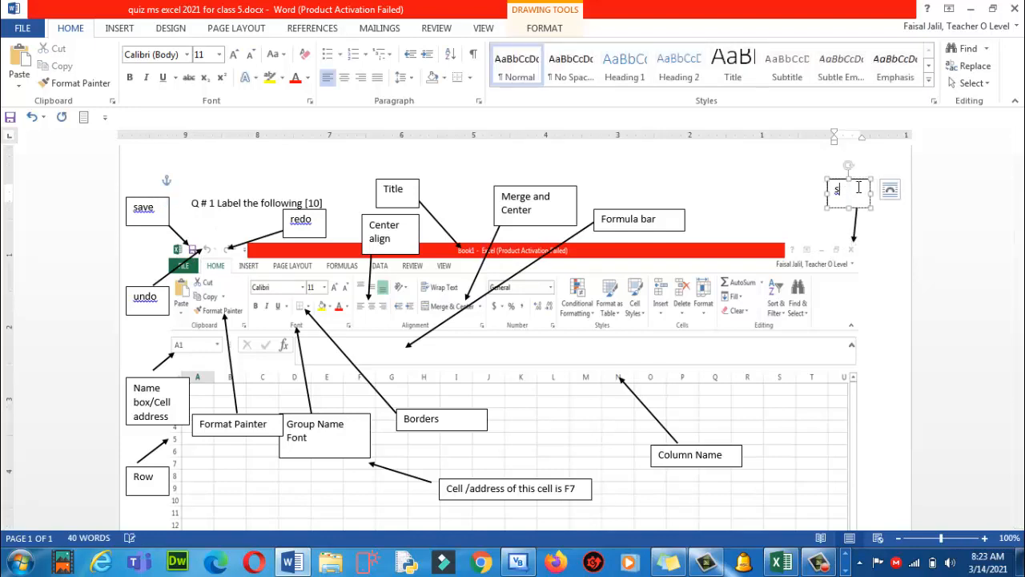
pyautogui.moveTo(813, 194); pyautogui.dragTo(826, 222)
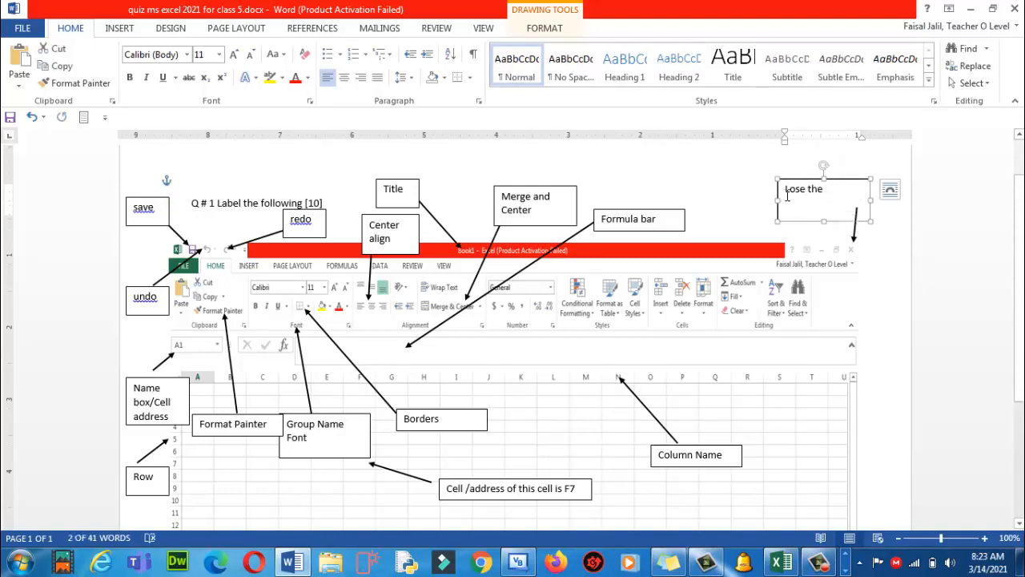
pyautogui.click(787, 195)
pyautogui.write('c')
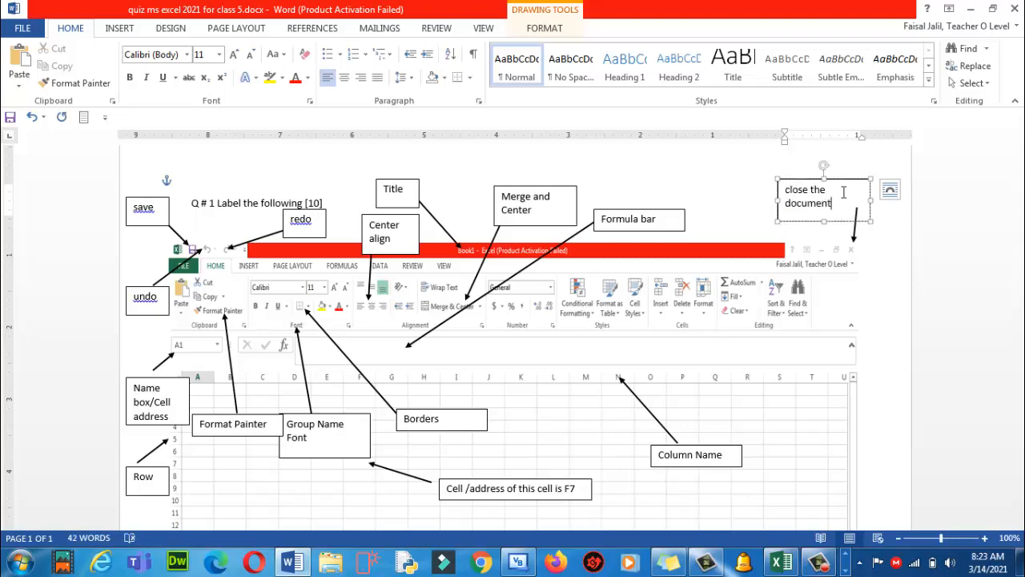
pyautogui.hotkey('ctrl', 's')
pyautogui.click(200, 203)
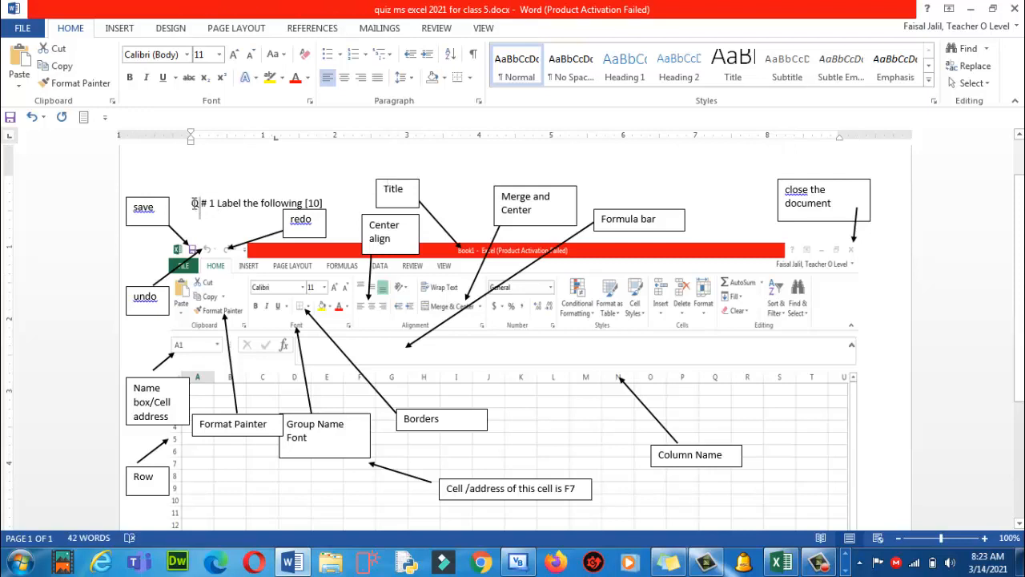
pyautogui.moveTo(192, 202); pyautogui.dragTo(324, 200)
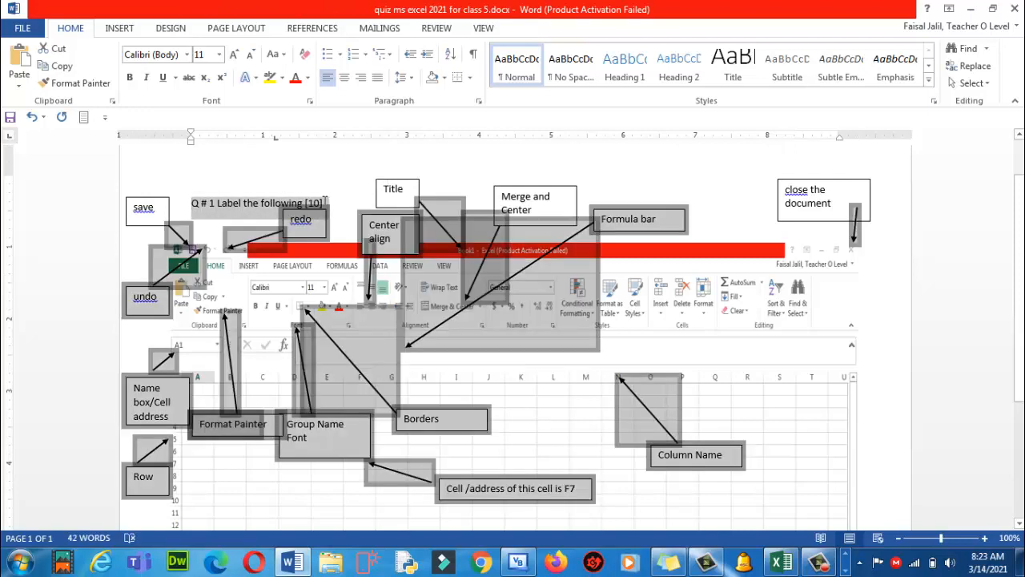
pyautogui.click(322, 196)
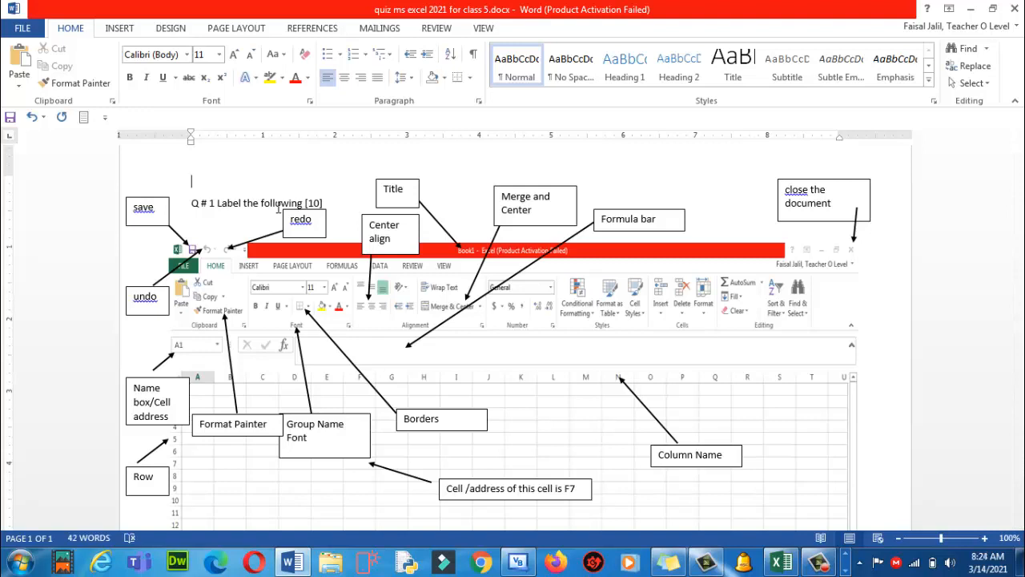
pyautogui.click(24, 29)
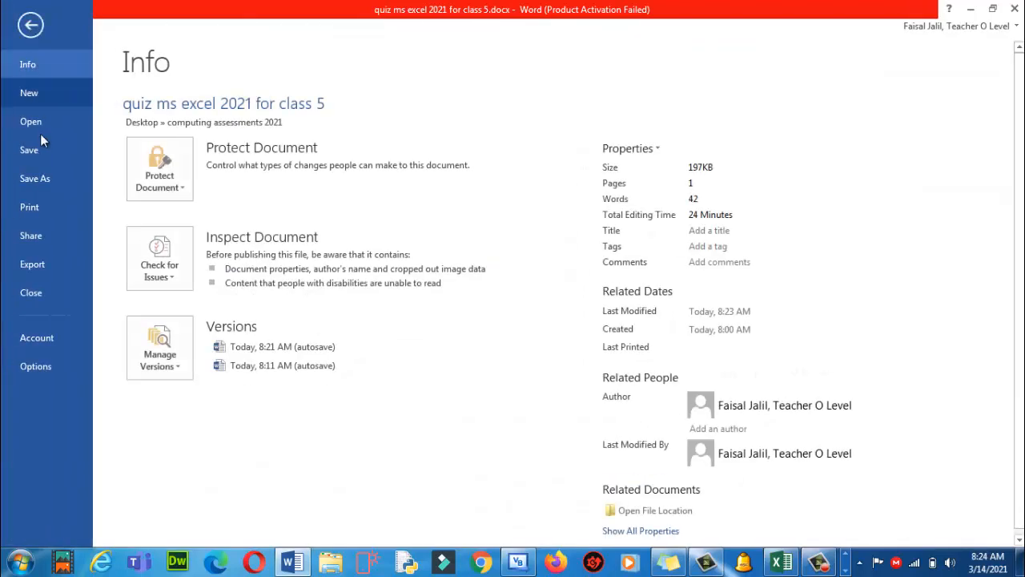
pyautogui.click(46, 154)
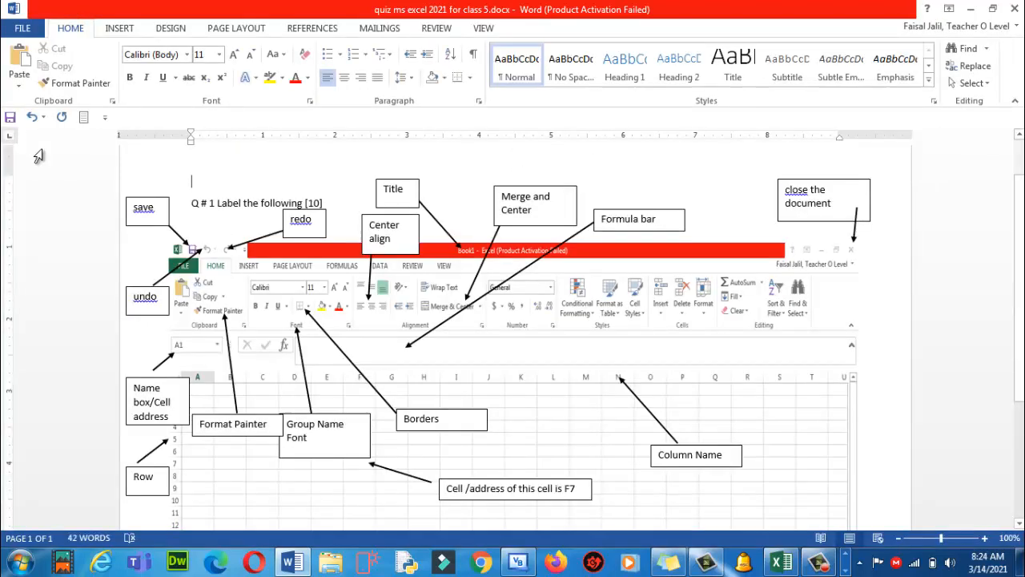